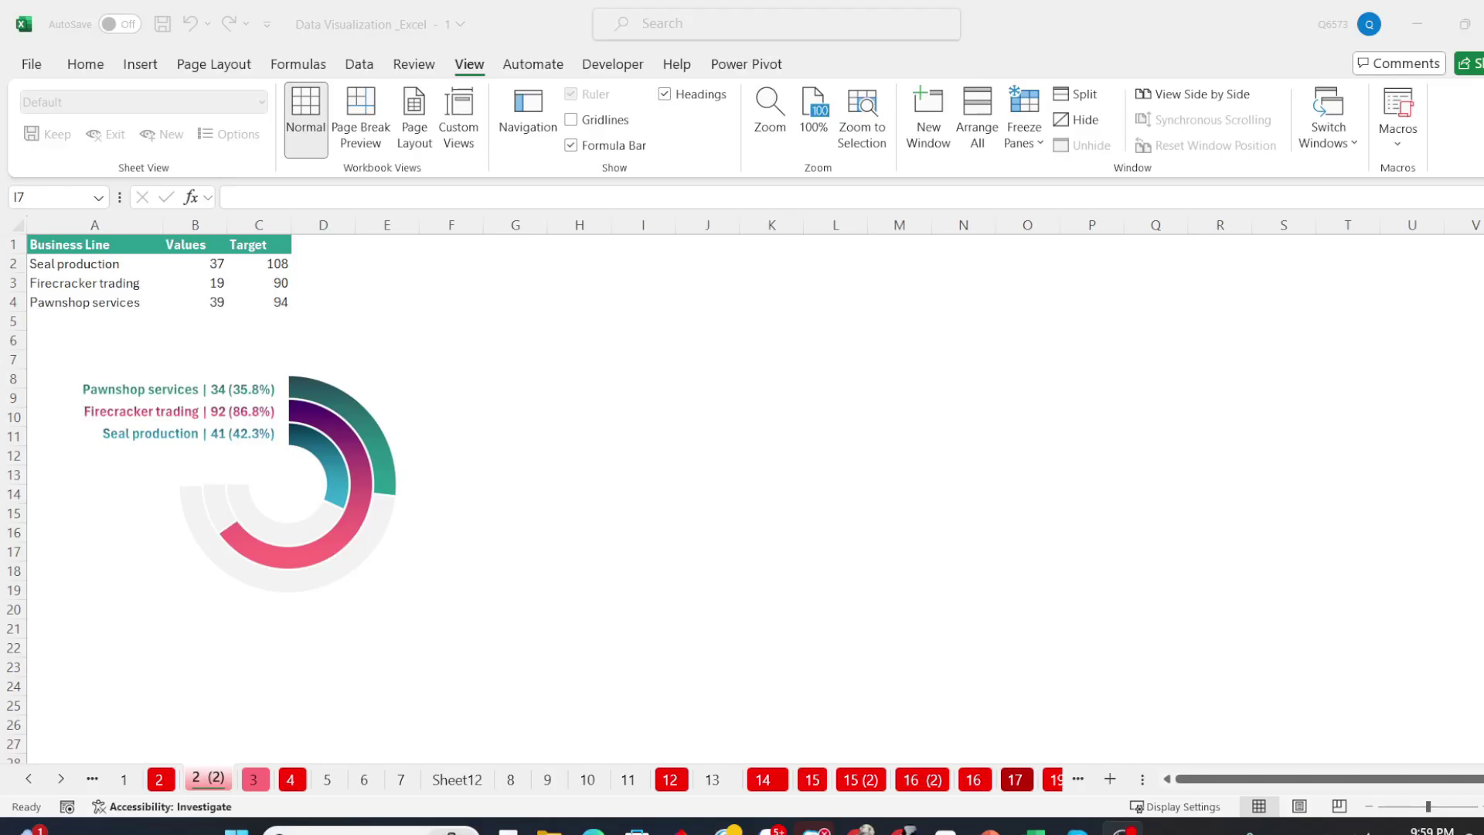
# Add a "Varience" column in D1 and fill D2:D4 with the formula =C2-B2.
pyautogui.click(371, 301)
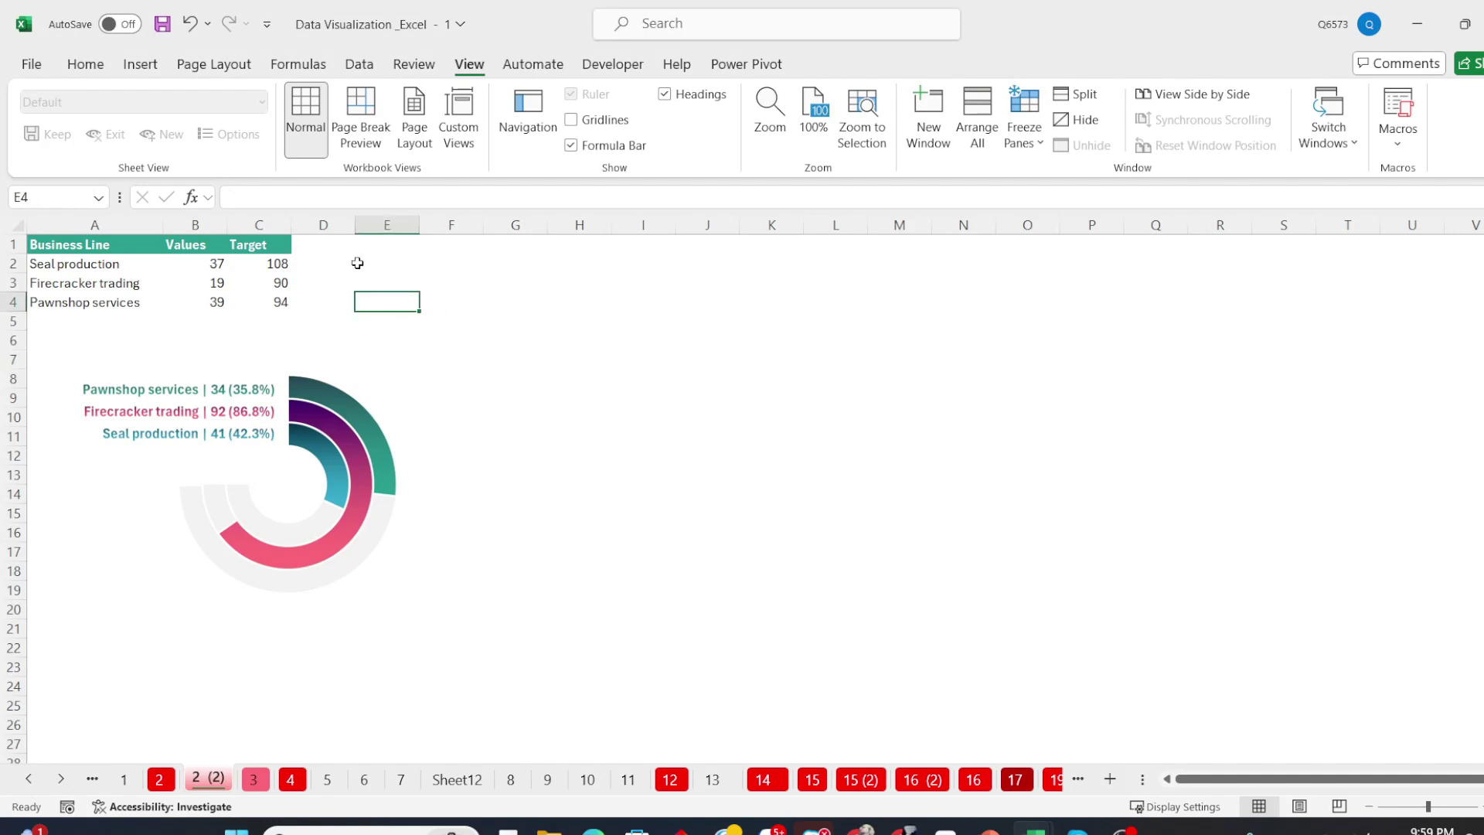
pyautogui.click(324, 246)
pyautogui.write('Varience')
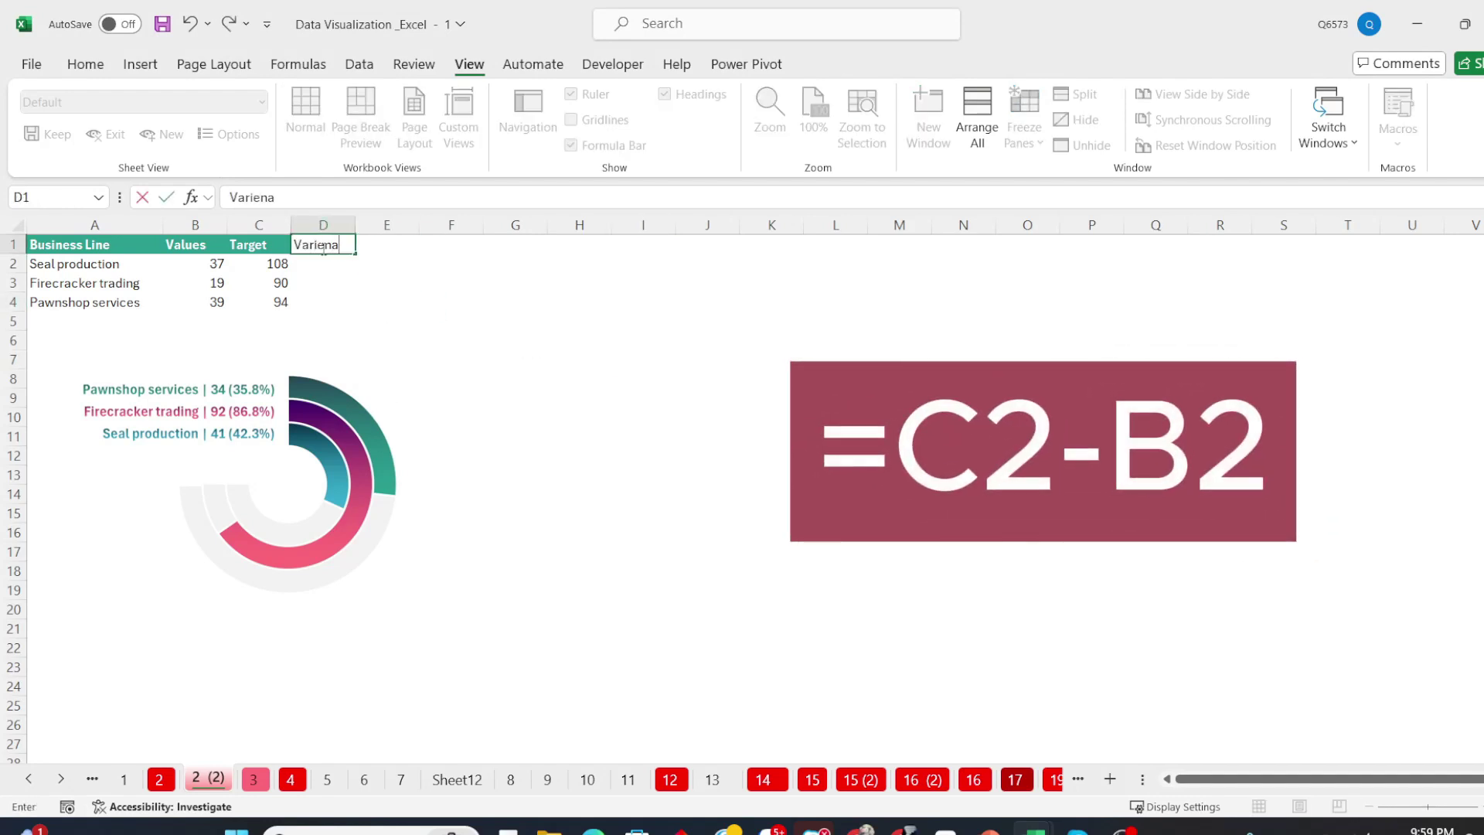
pyautogui.press('Return')
pyautogui.write('=C2-B2')
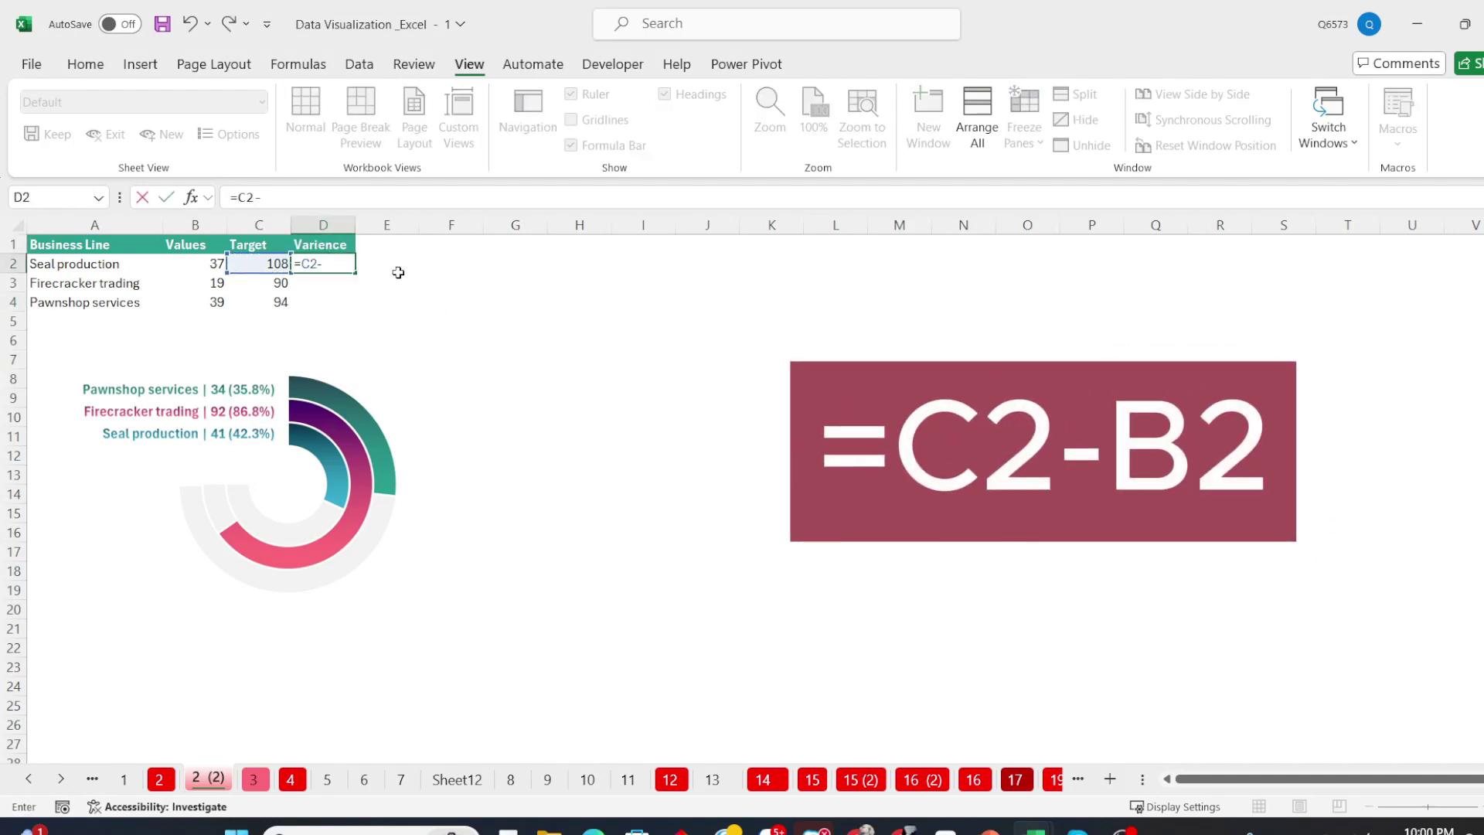
pyautogui.hotkey('ctrl', 'Return')
pyautogui.hotkey('shift', 'Down')
pyautogui.hotkey('shift', 'Down')
pyautogui.hotkey('ctrl', 'd')
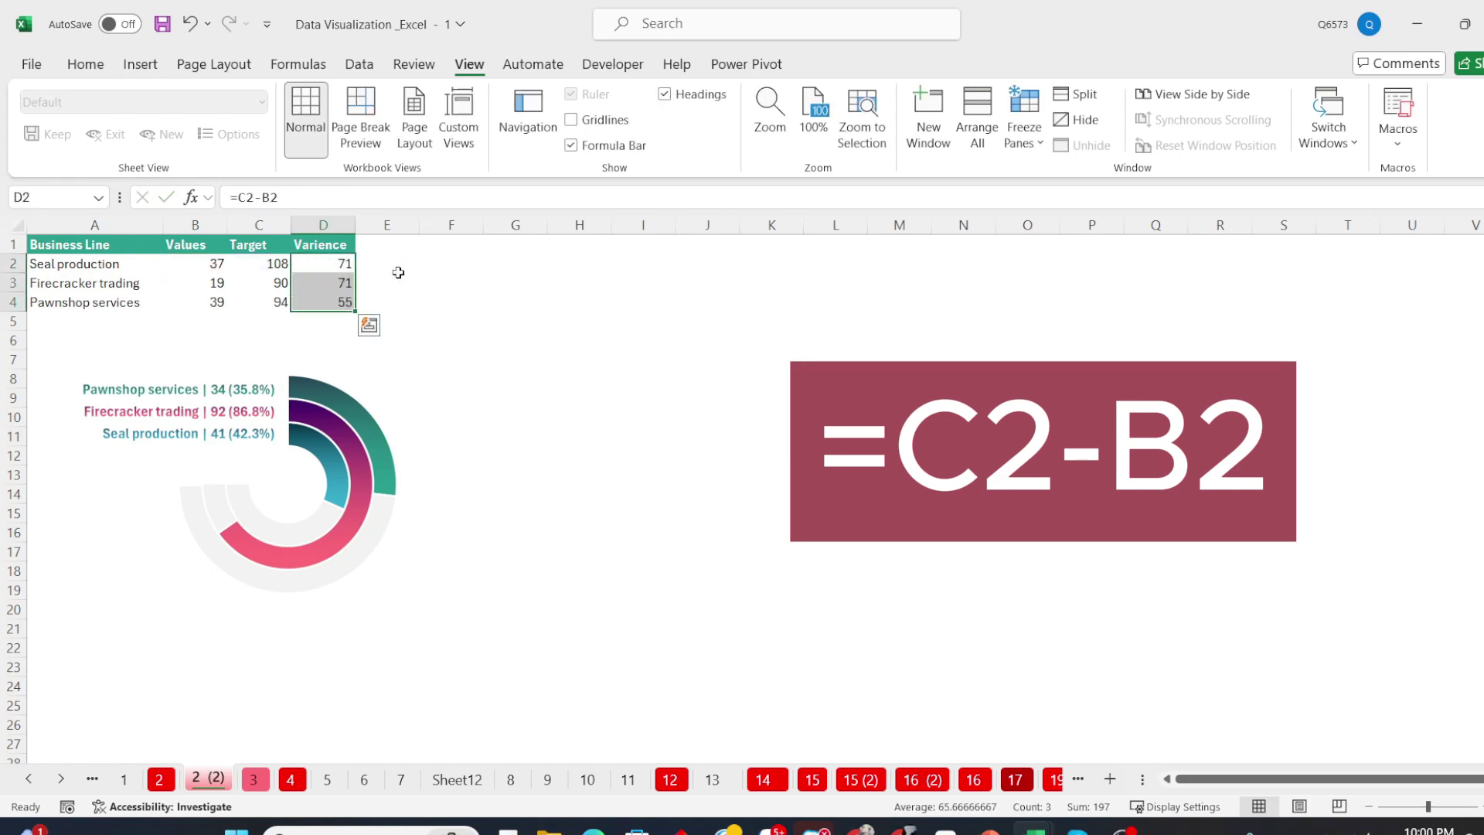
# Enter the header "Non-Negative" in cell E1.
pyautogui.click(398, 272)
pyautogui.press('Up')
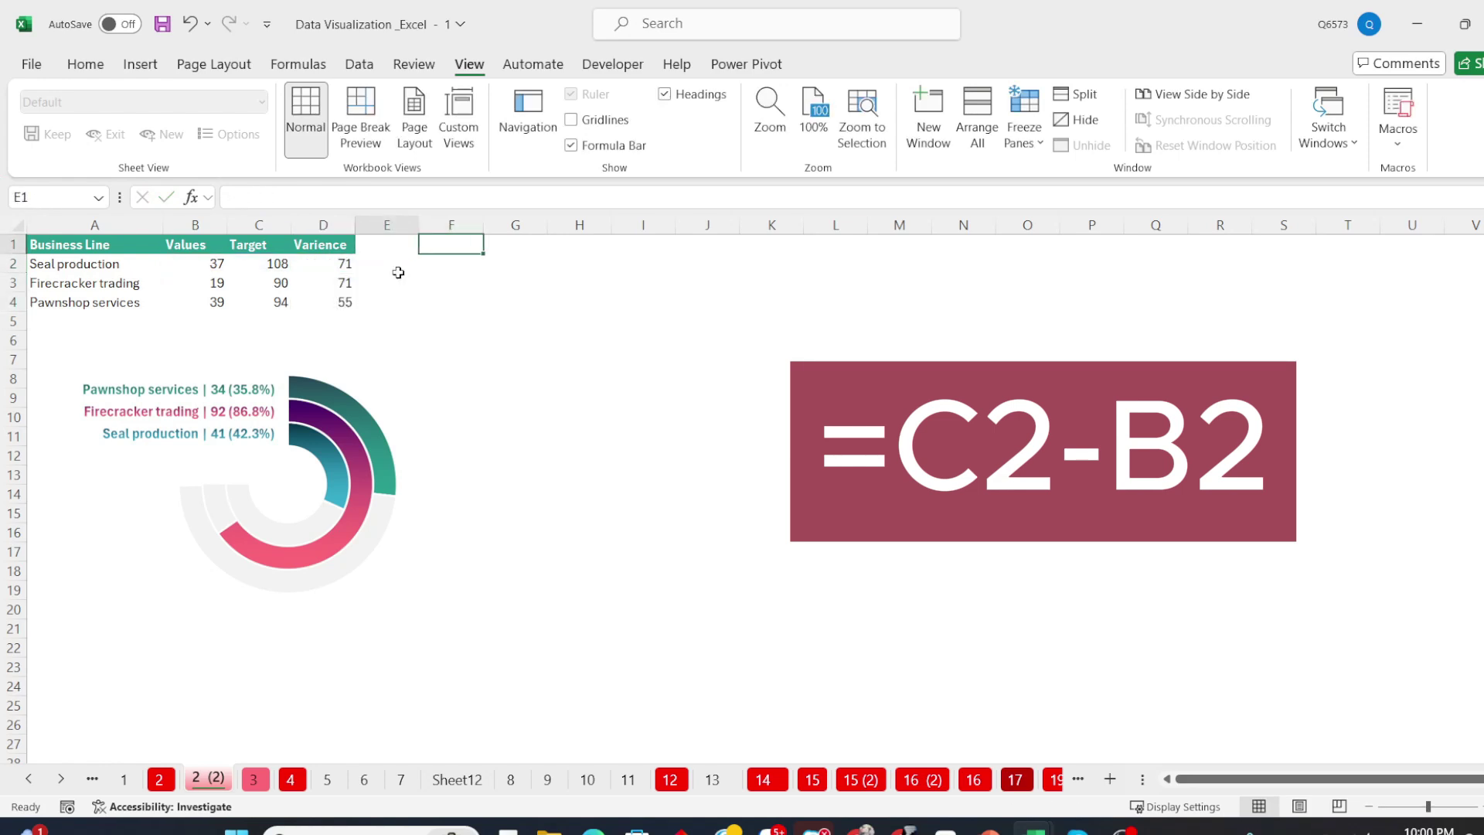
pyautogui.write('Non-Negative')
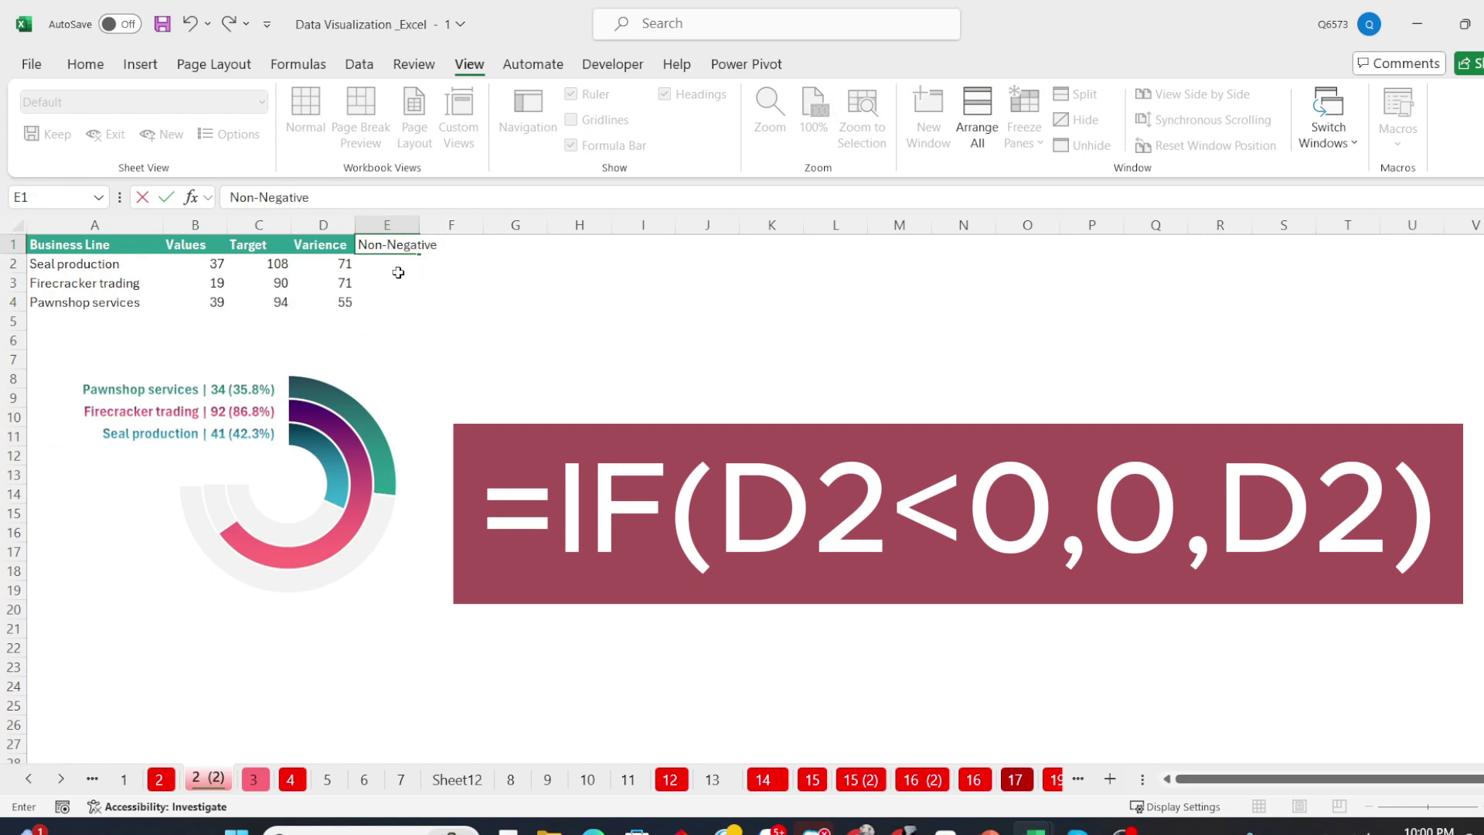
pyautogui.press('Return')
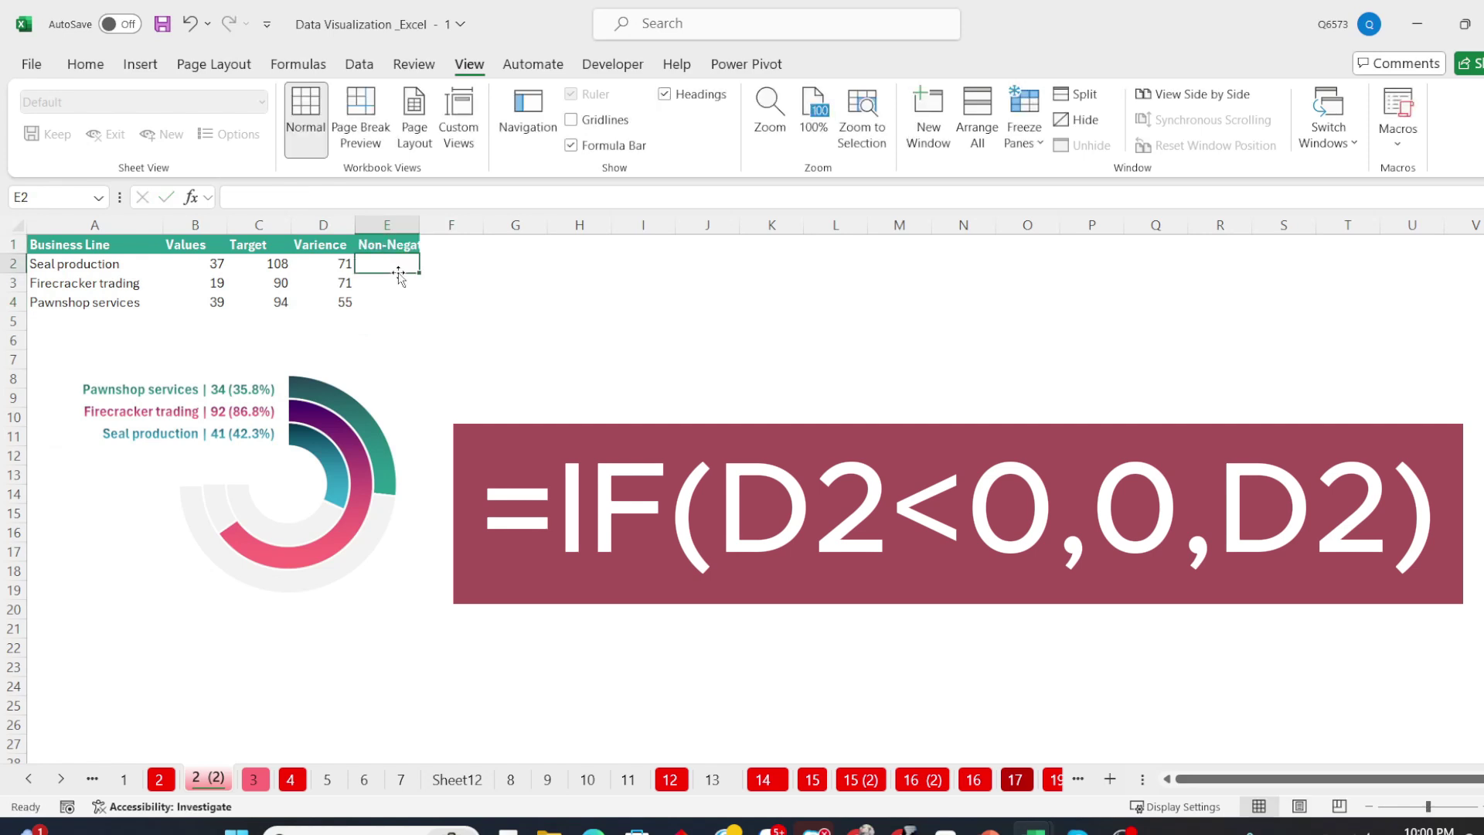
# Enter =IF(D2<0,0,D2) in E2 and fill it down to E4.
pyautogui.write('=if(')
pyautogui.press('Left')
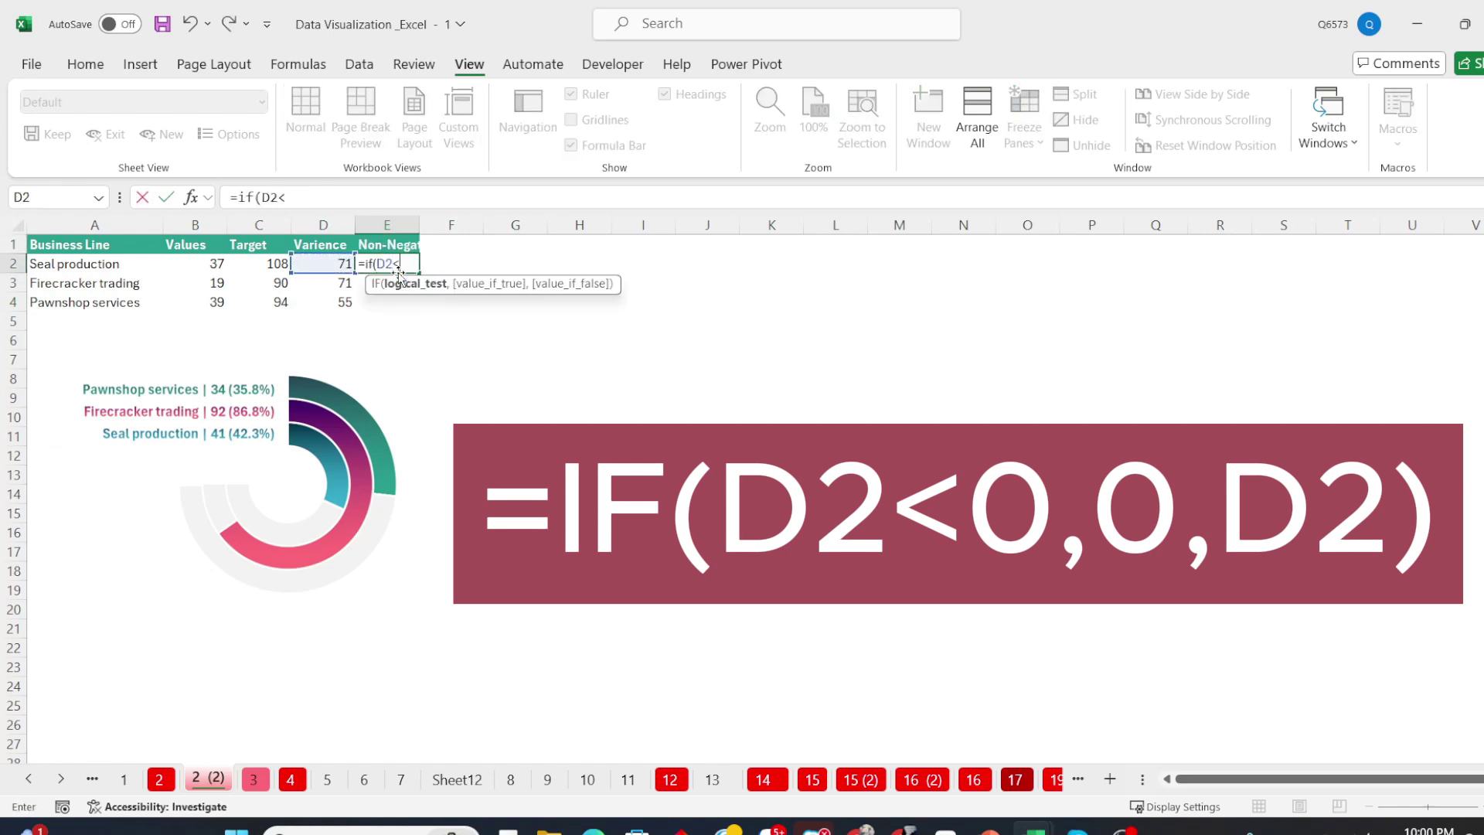
pyautogui.write('<0,0,')
pyautogui.press('Left')
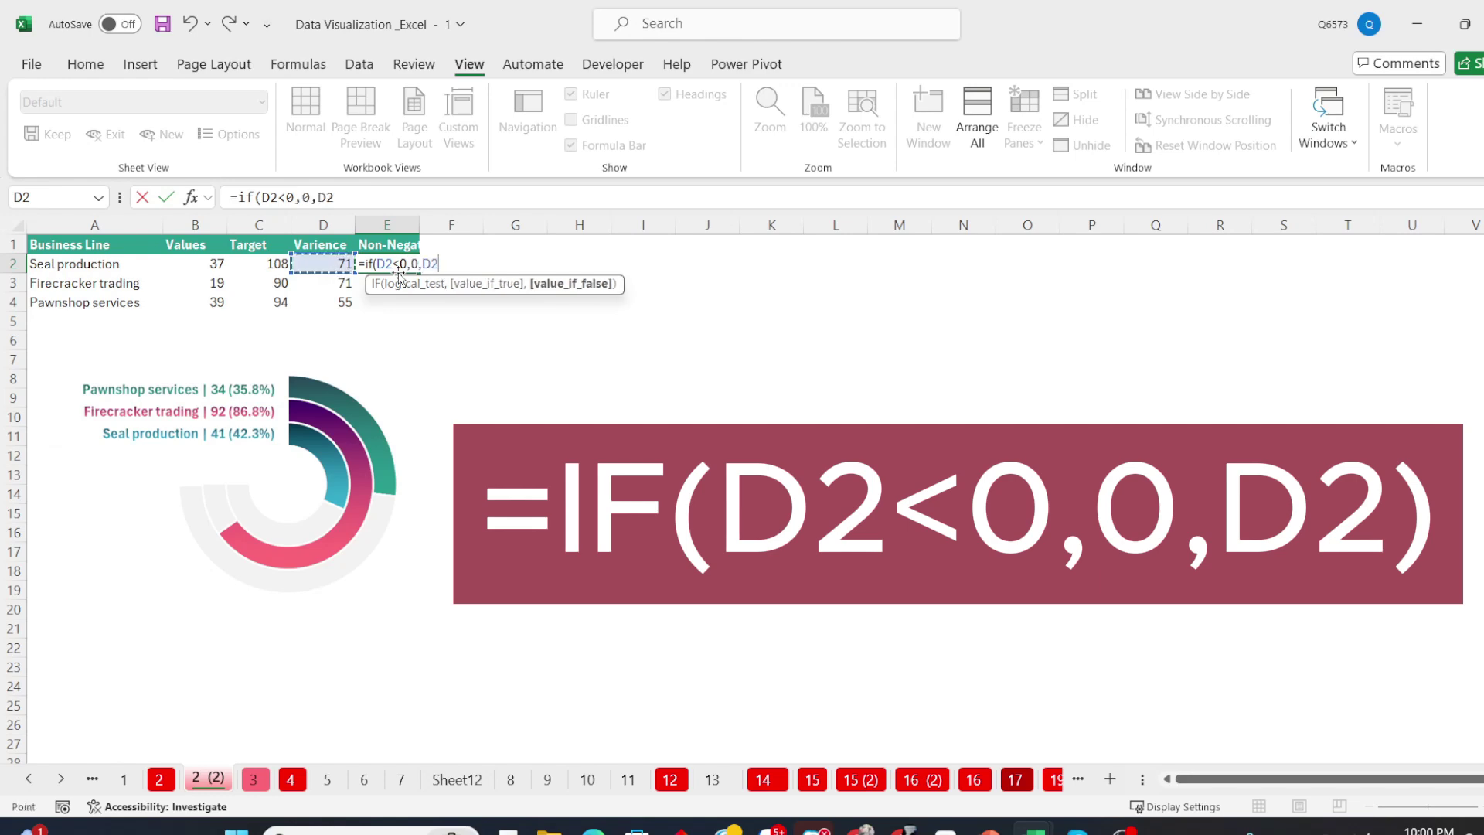
pyautogui.write(')')
pyautogui.press('Return')
pyautogui.press('Up')
pyautogui.hotkey('shift', 'Down')
pyautogui.hotkey('shift', 'Down')
pyautogui.hotkey('ctrl', 'd')
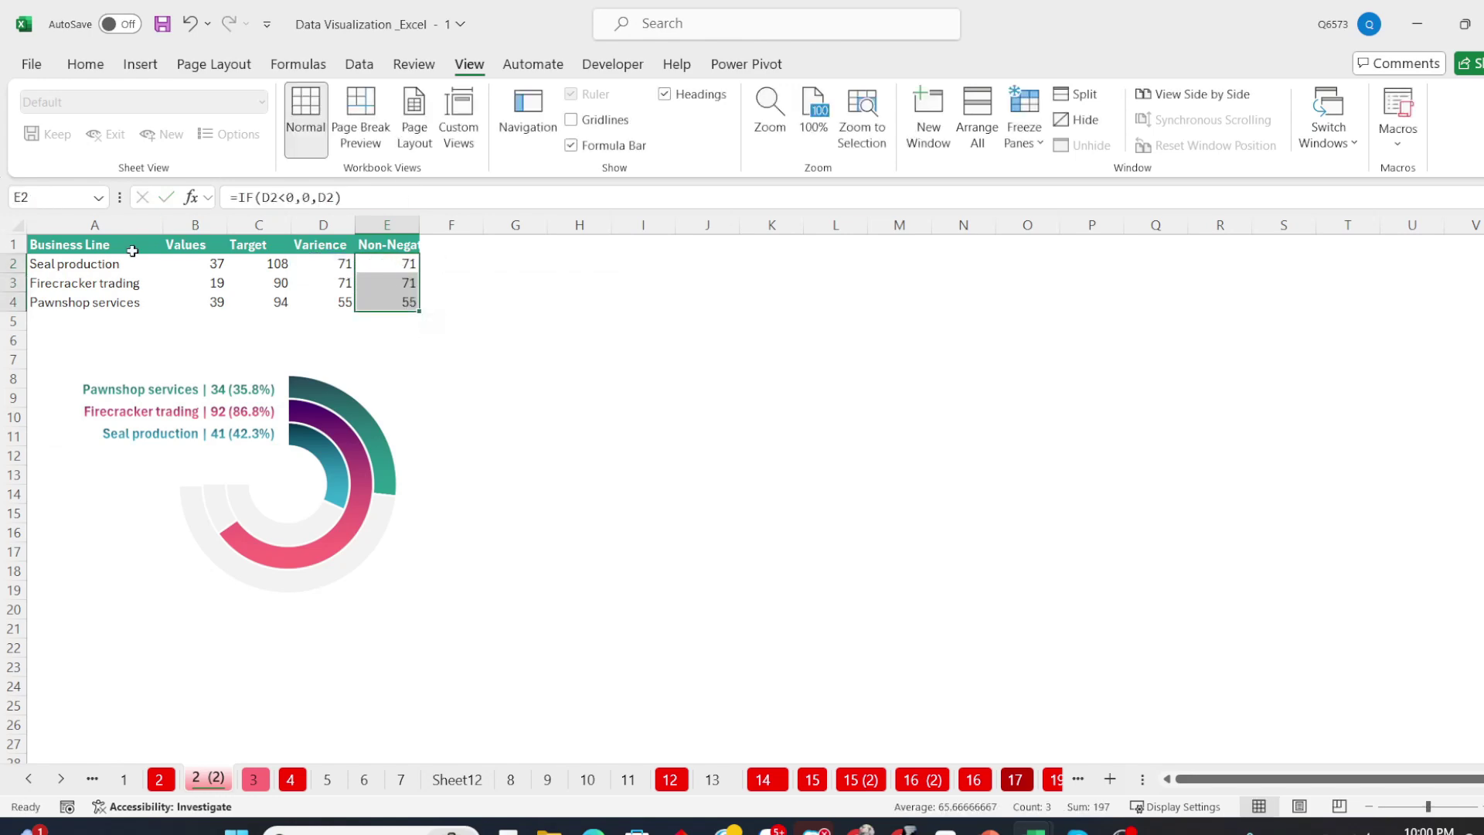
# Insert a doughnut chart from the Business Line, Values and Non-Negative columns (A1:B4 and E1:E4) and enlarge it.
pyautogui.moveTo(102, 261); pyautogui.dragTo(102, 303)
pyautogui.click(177, 326)
pyautogui.moveTo(124, 244); pyautogui.dragTo(108, 303)
pyautogui.moveTo(196, 245); pyautogui.dragTo(201, 303)
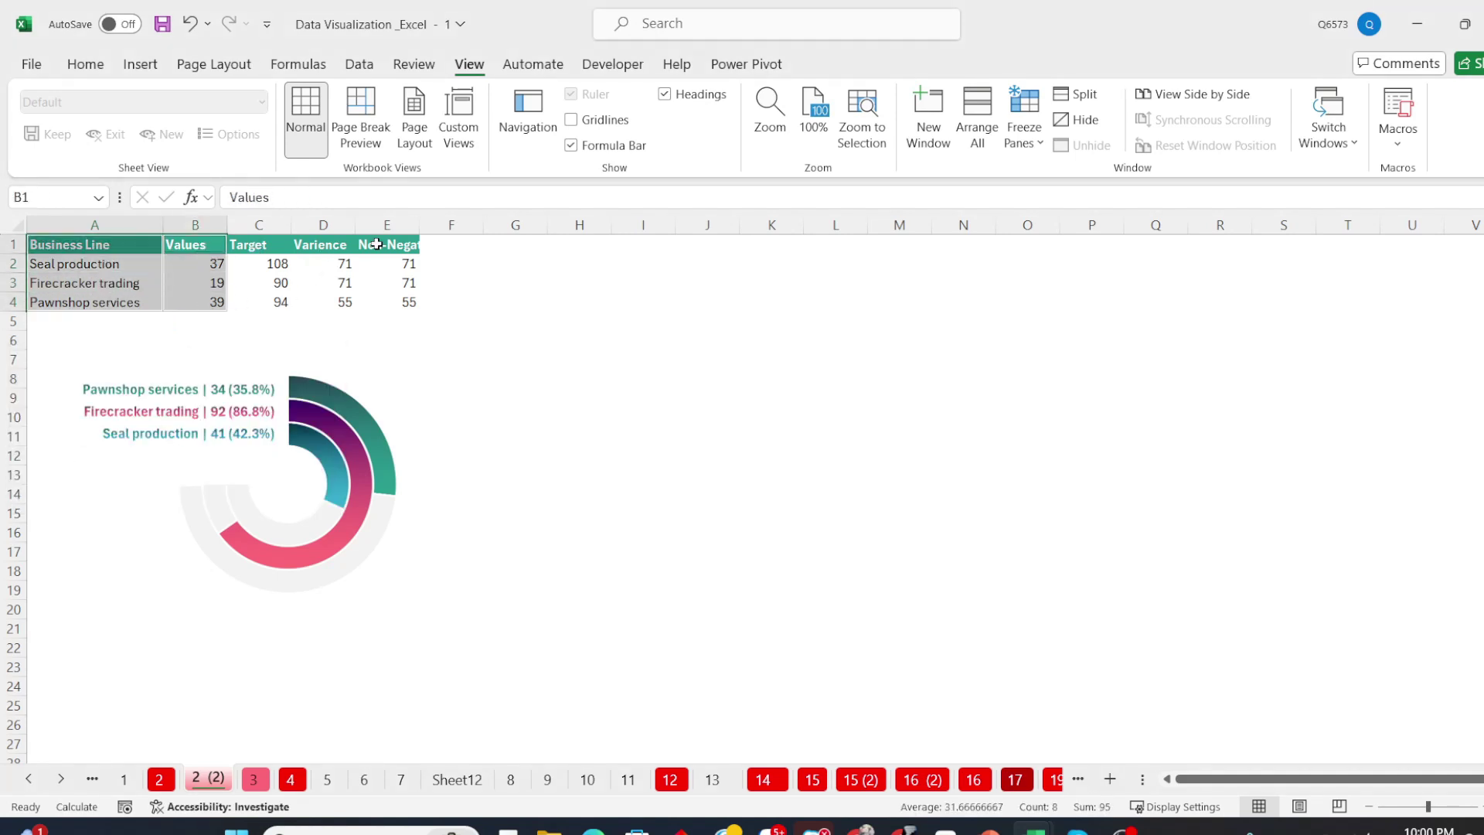
pyautogui.moveTo(376, 244); pyautogui.dragTo(387, 303)
pyautogui.click(140, 63)
pyautogui.click(610, 144)
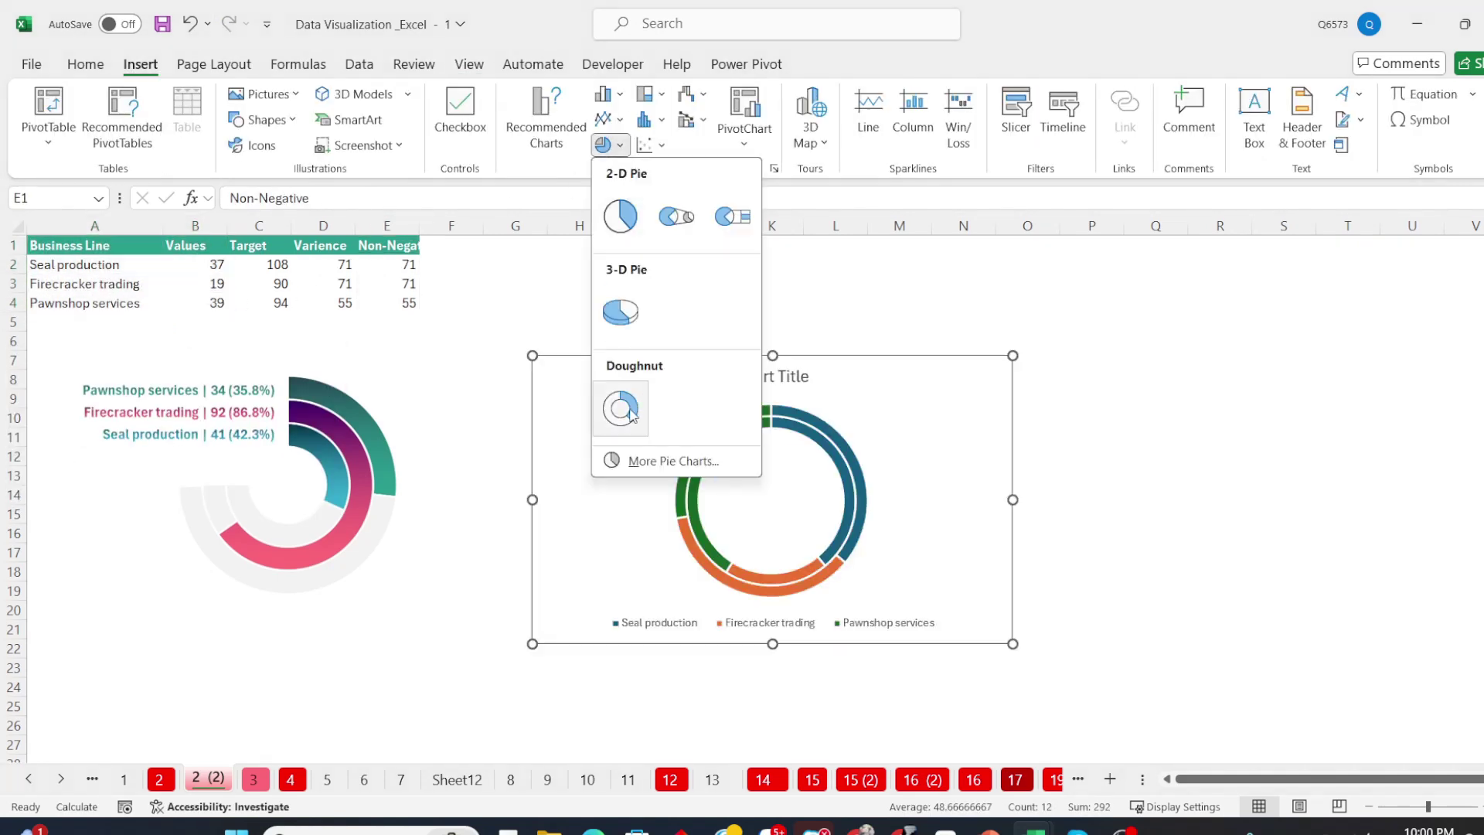
pyautogui.click(631, 414)
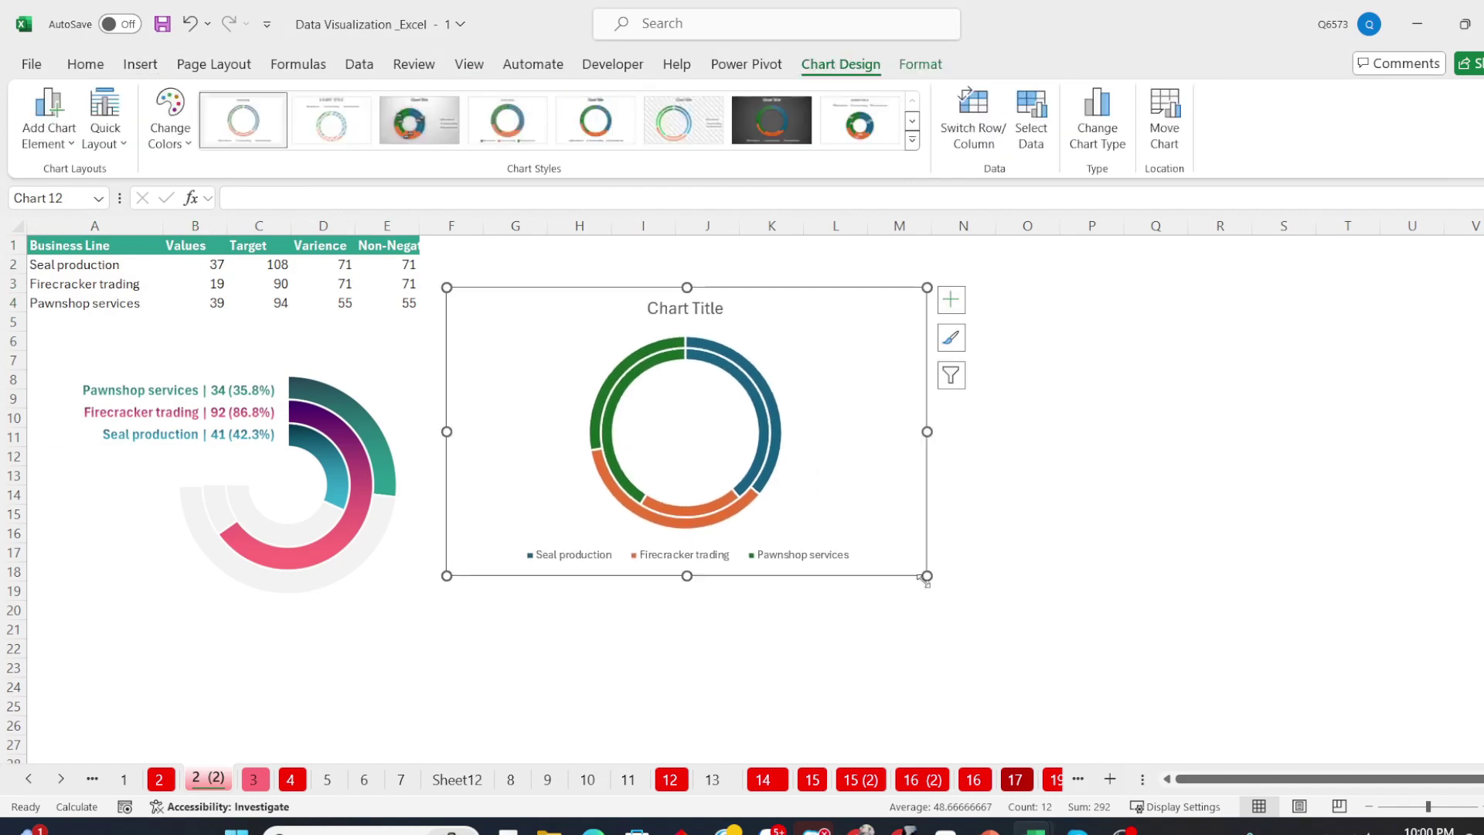
pyautogui.moveTo(927, 576); pyautogui.dragTo(1006, 637)
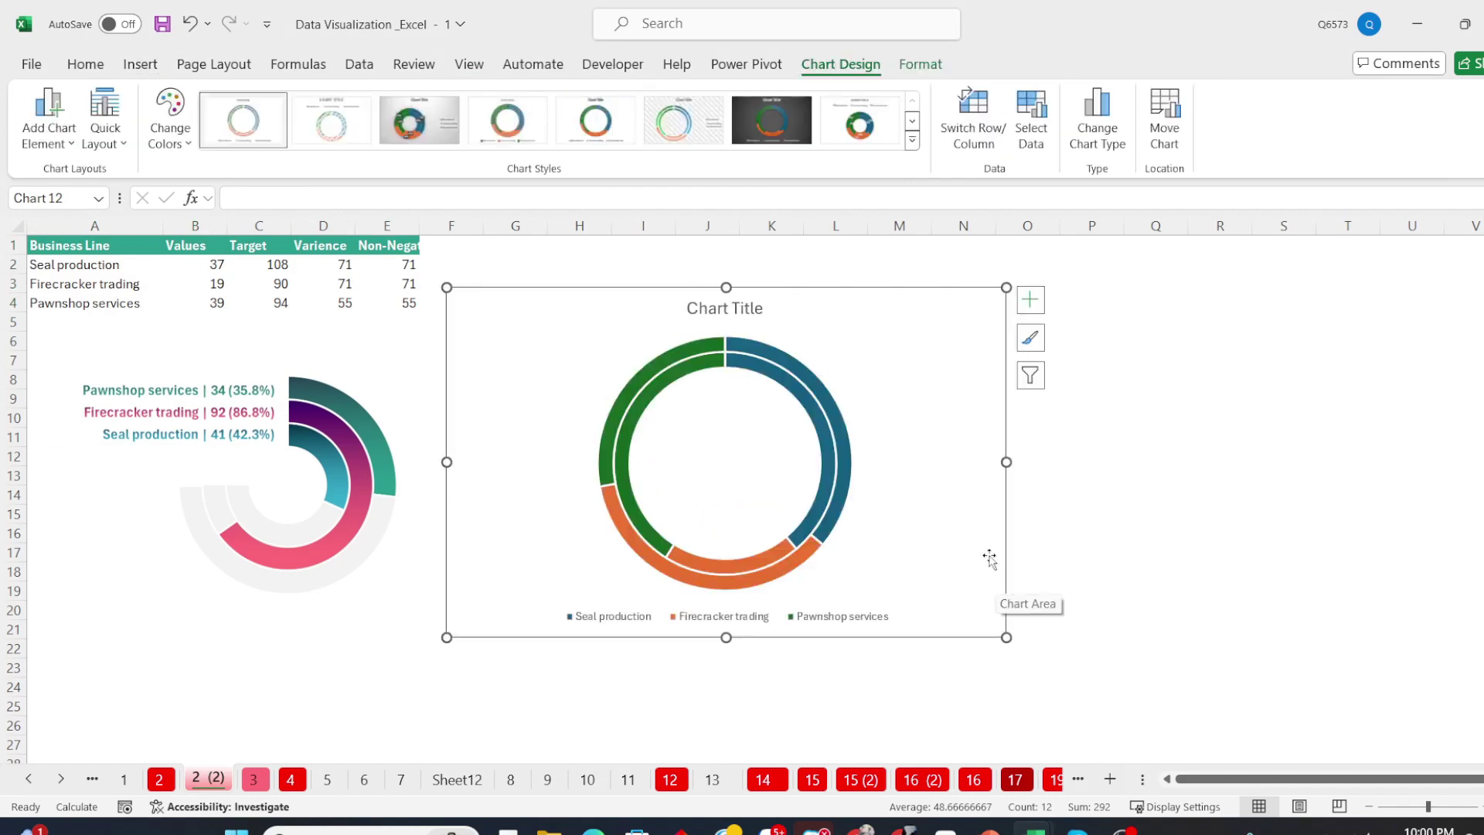
# Switch the rows and columns in the doughnut chart's data source so each business line is a series.
pyautogui.rightClick(990, 559)
pyautogui.click(1028, 506)
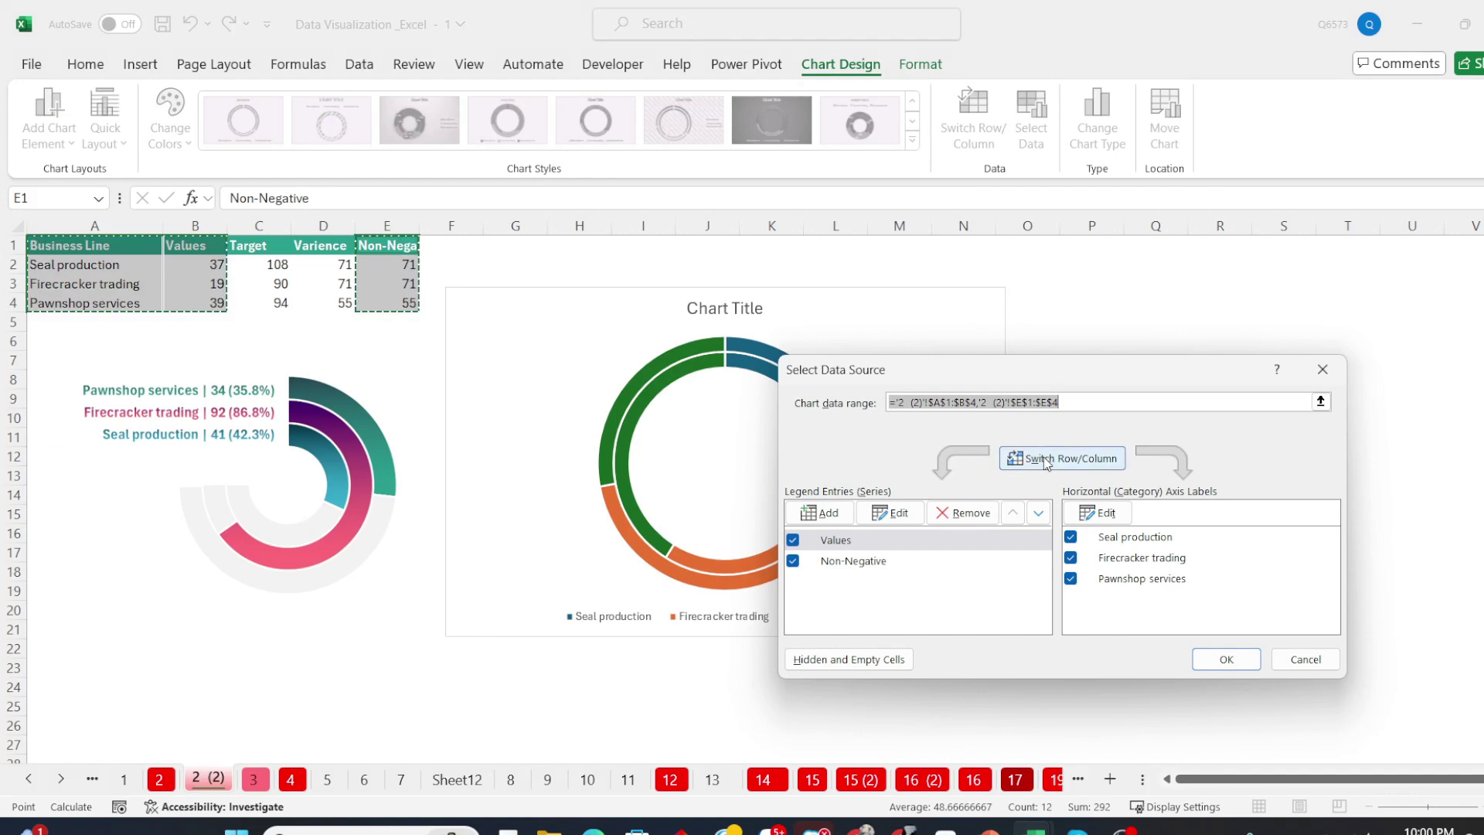
pyautogui.click(1047, 461)
pyautogui.click(1227, 659)
# Move the doughnut chart farther from the table and autofit column E to its Non-Negative header.
pyautogui.click(1086, 532)
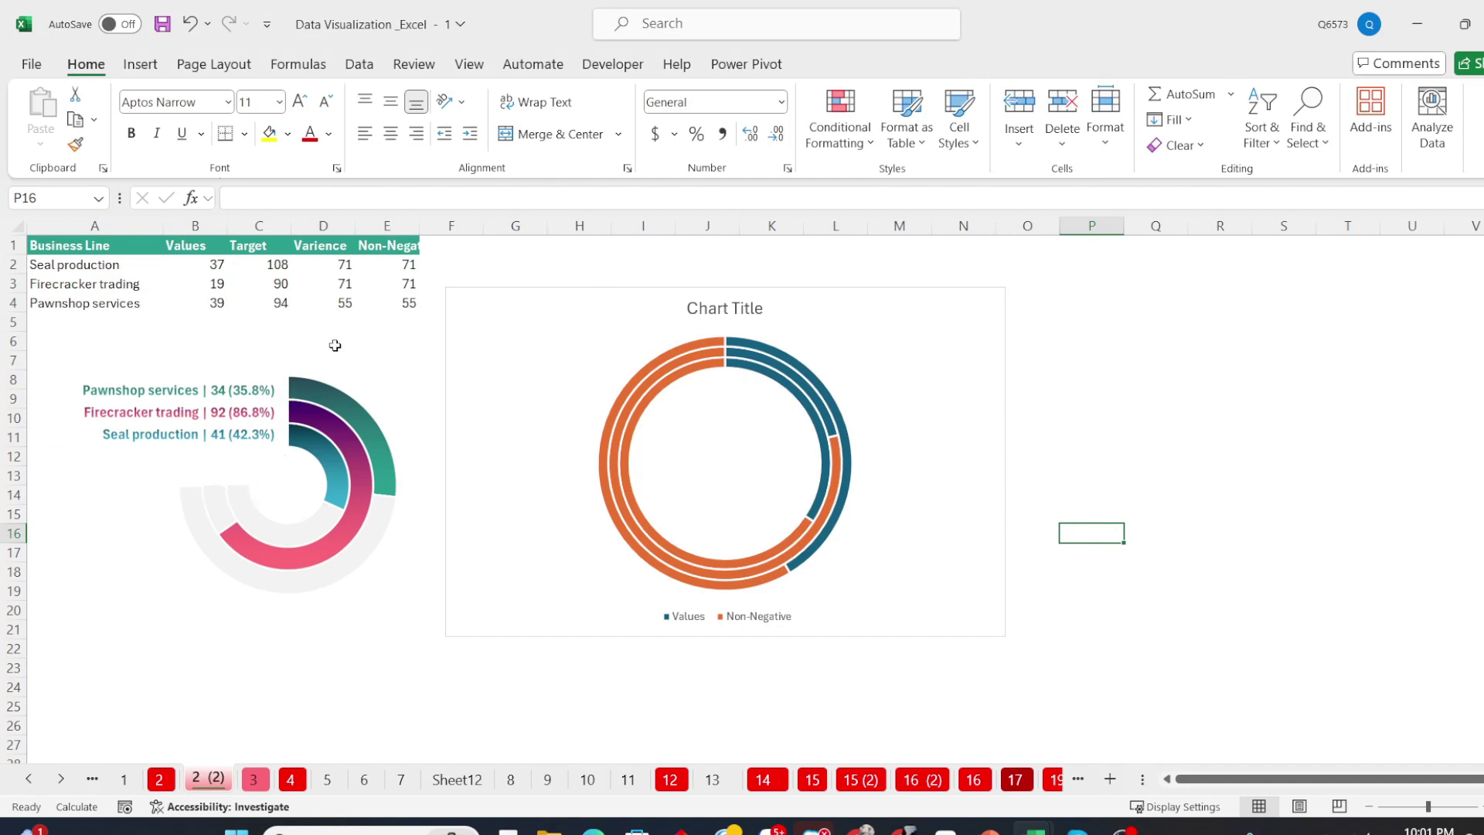
pyautogui.moveTo(587, 300); pyautogui.dragTo(677, 360)
pyautogui.doubleClick(419, 226)
# Enter the header "1/4 Circle" in cell F1.
pyautogui.click(473, 247)
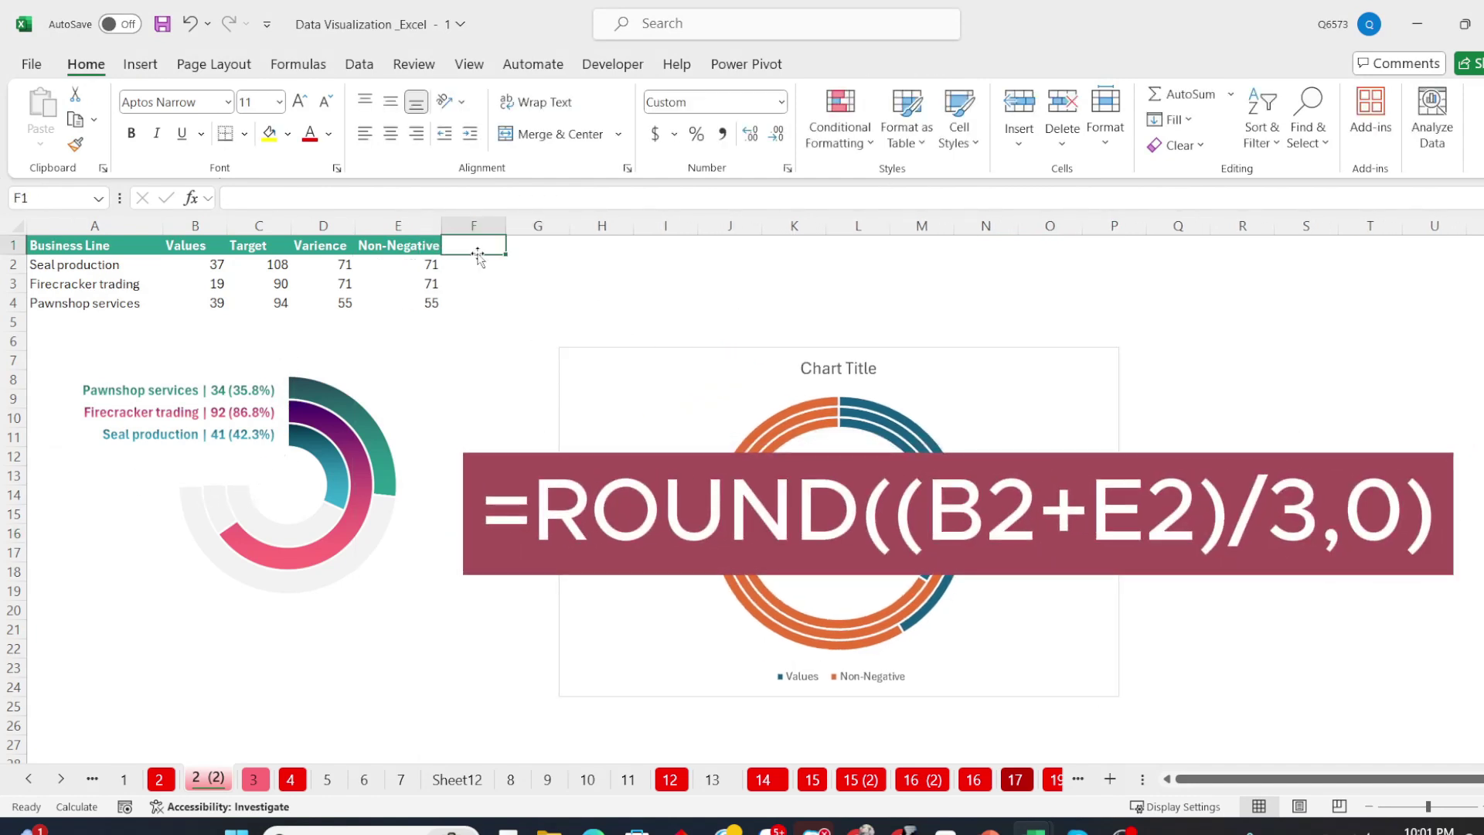
pyautogui.write('1/4 Cir')
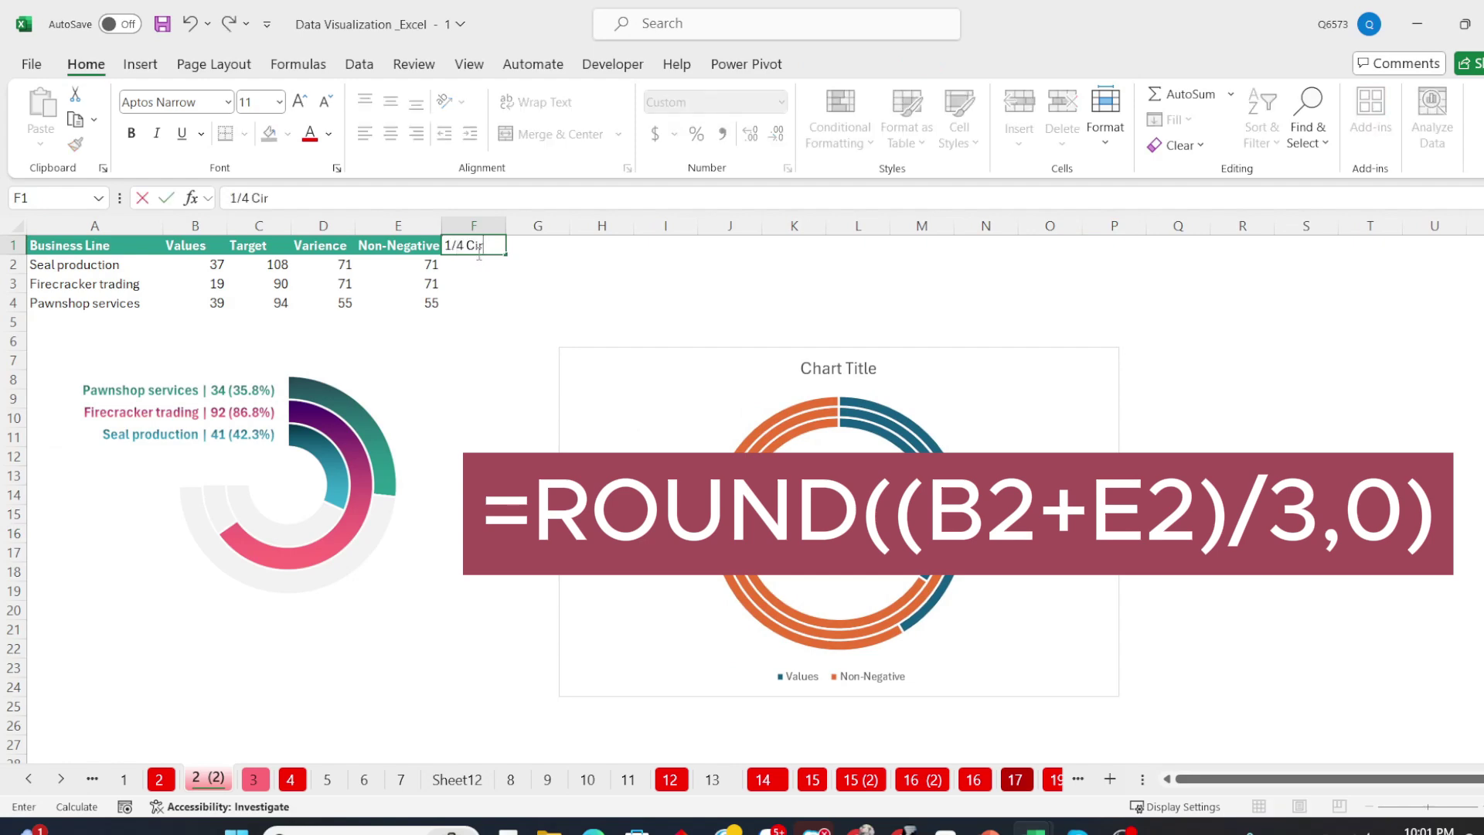
pyautogui.write('cle')
pyautogui.press('Return')
# Copy the header formatting from E1 to F1 and widen column F slightly.
pyautogui.click(399, 245)
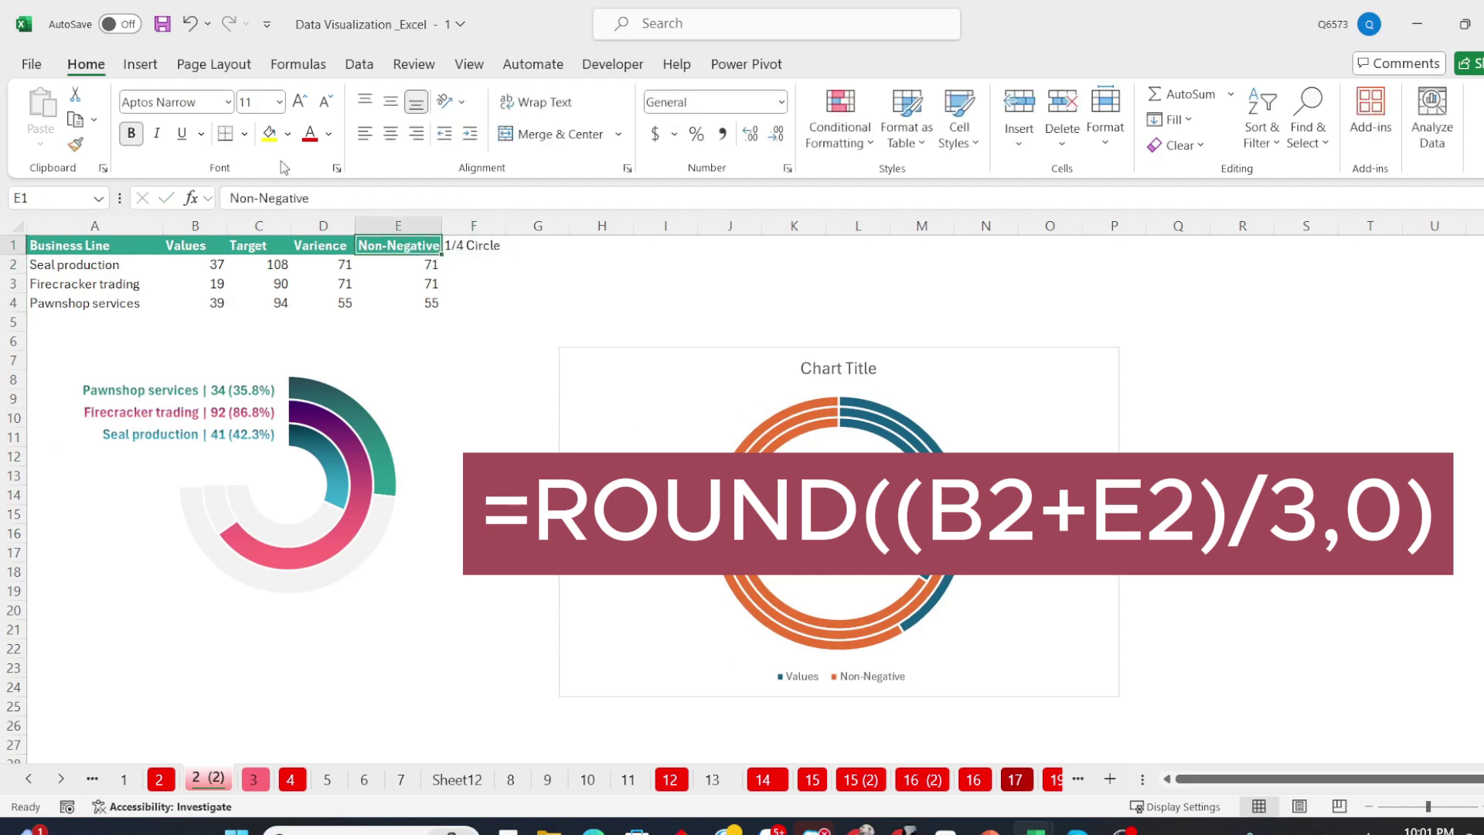
pyautogui.click(75, 144)
pyautogui.click(473, 245)
pyautogui.moveTo(506, 225); pyautogui.dragTo(520, 224)
# Enter =(B2+E2)/3 in F2 and set the cell's number format to General.
pyautogui.click(489, 263)
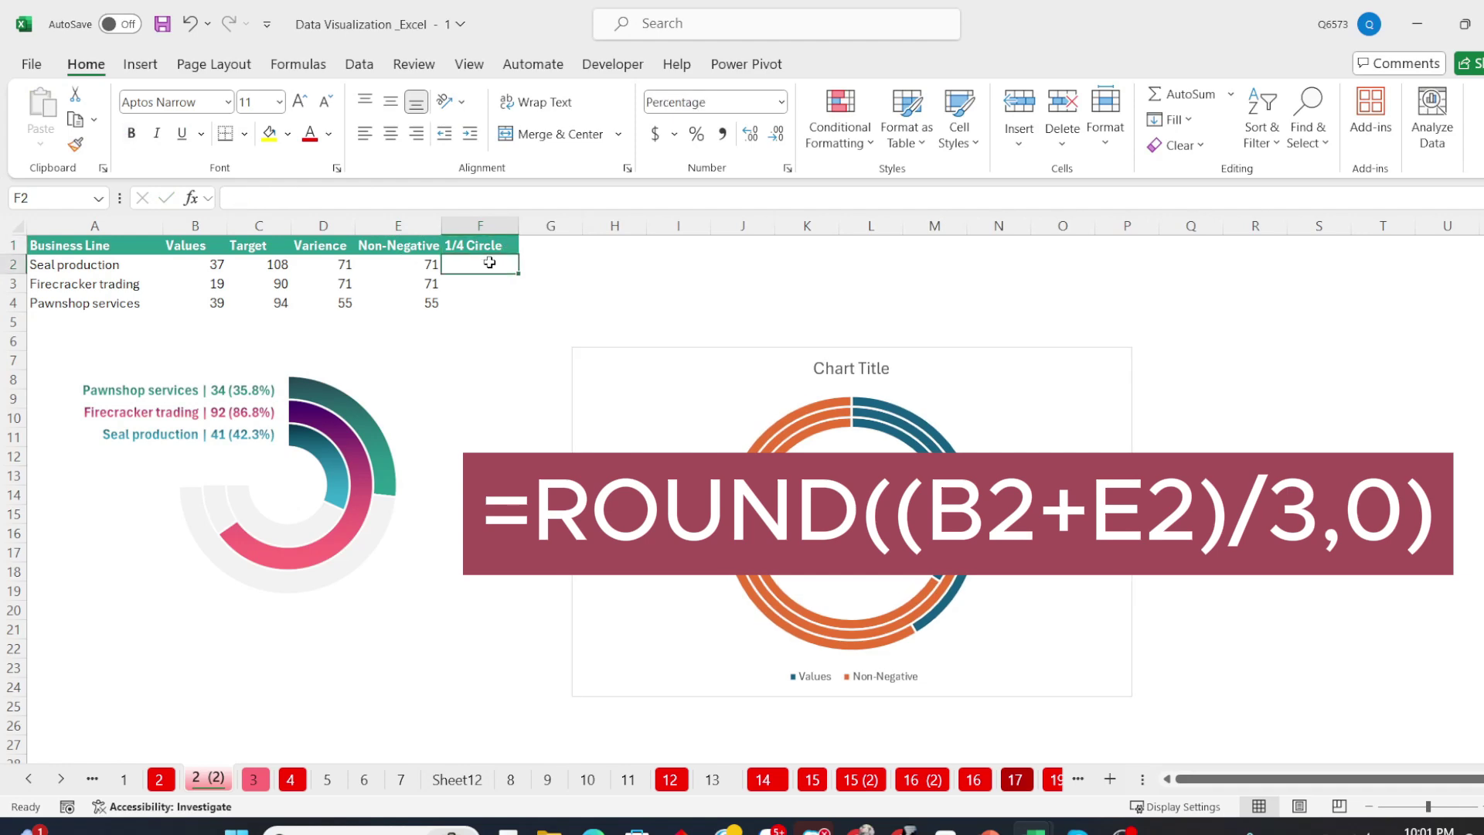
pyautogui.write('=(')
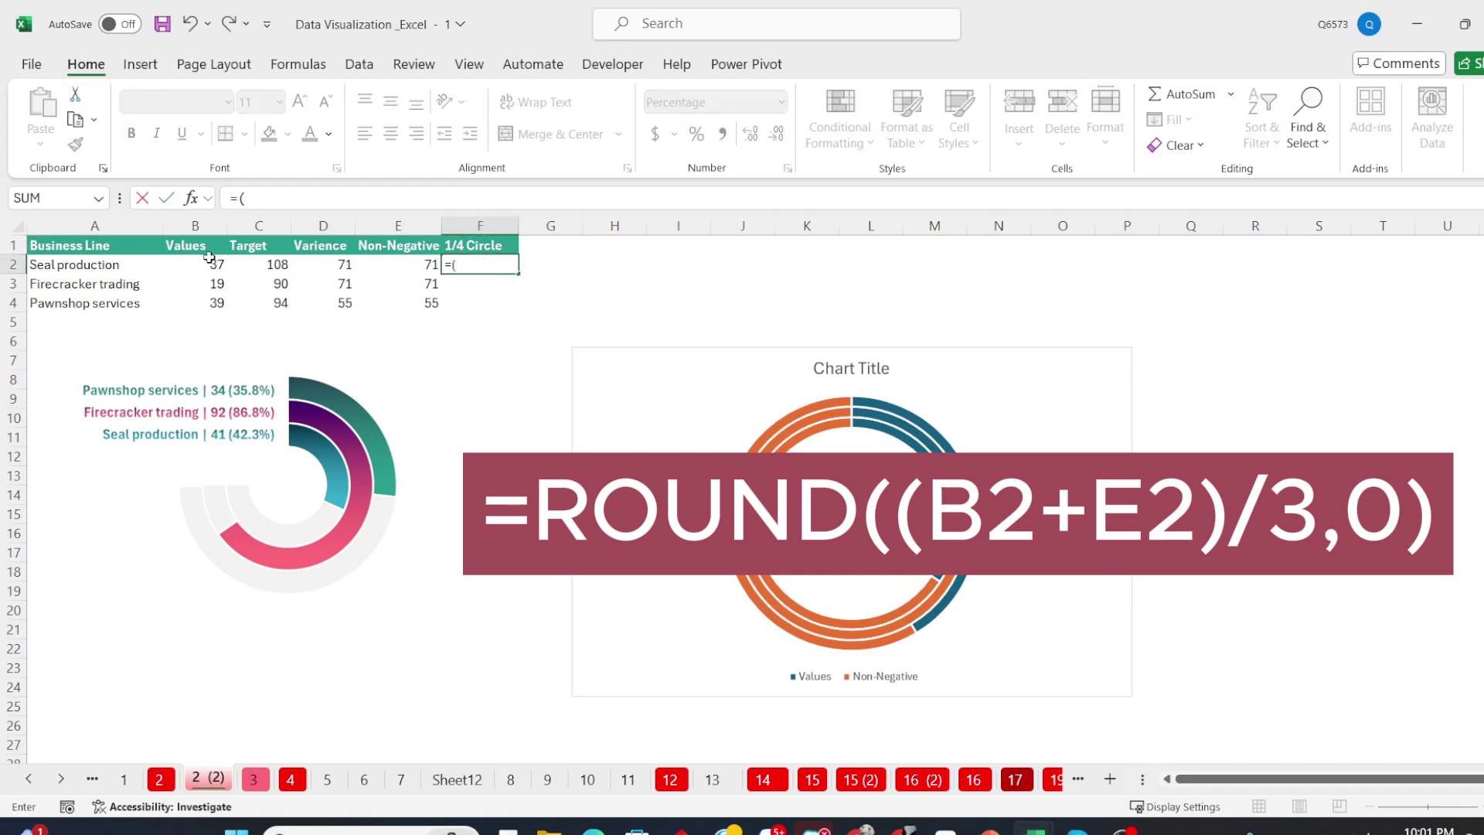
pyautogui.click(201, 265)
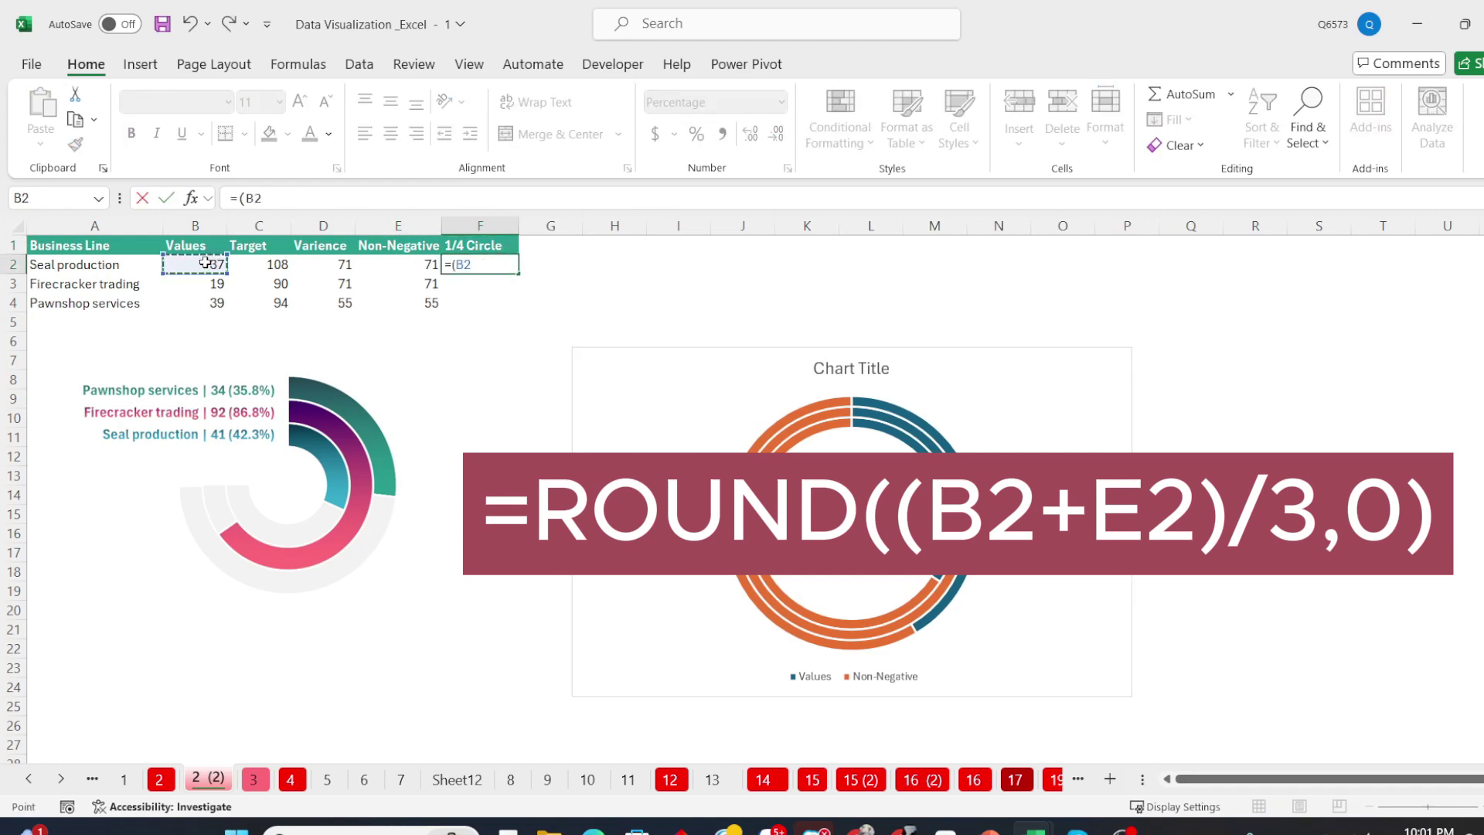
pyautogui.write('+')
pyautogui.click(408, 267)
pyautogui.write(')/3')
pyautogui.hotkey('ctrl', 'Return')
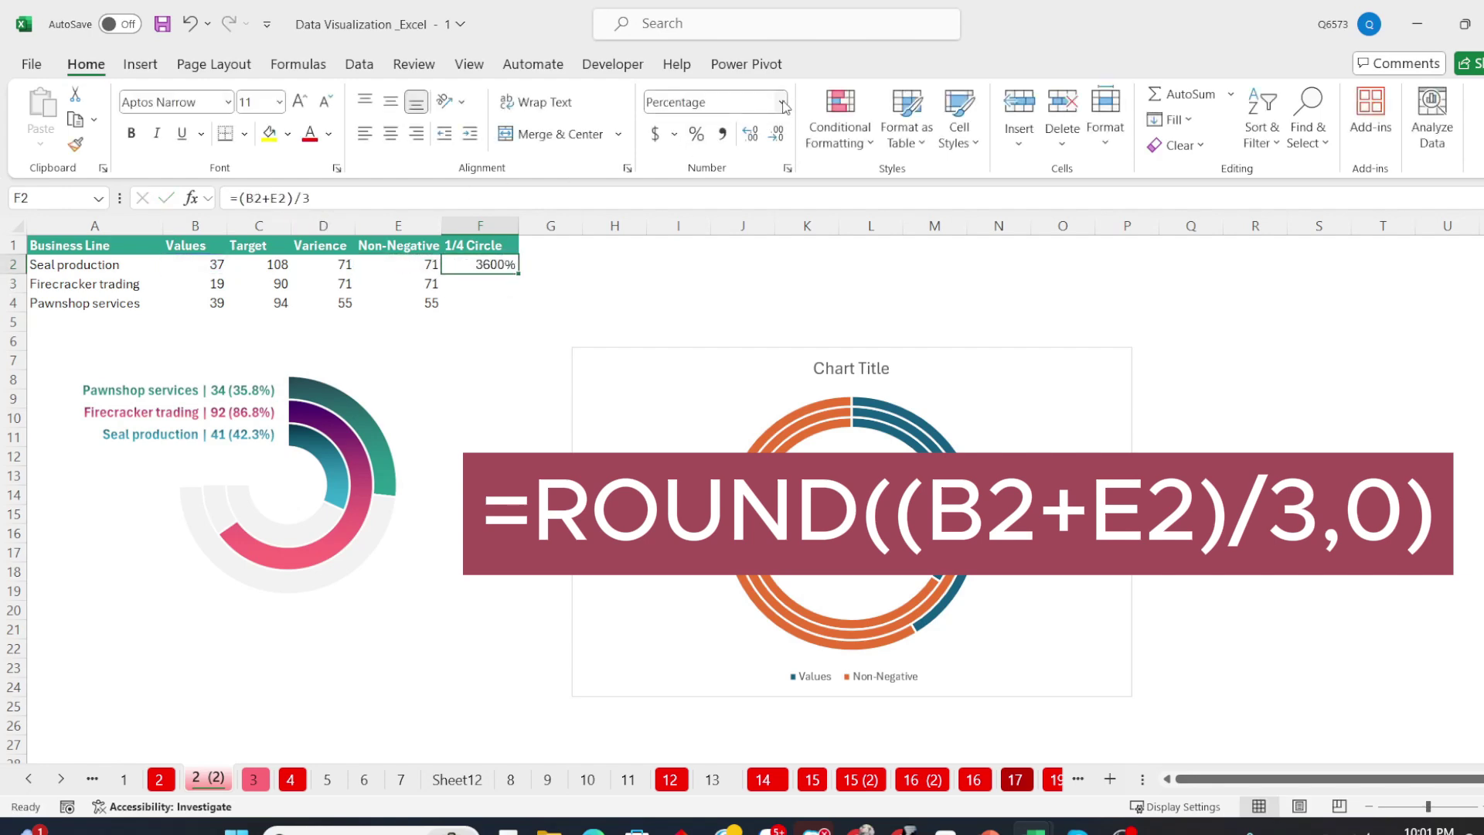
pyautogui.click(783, 107)
pyautogui.click(766, 138)
# Change the F2 formula to =ROUND((B2+E2)/3,0) and fill it down to F4.
pyautogui.click(274, 199)
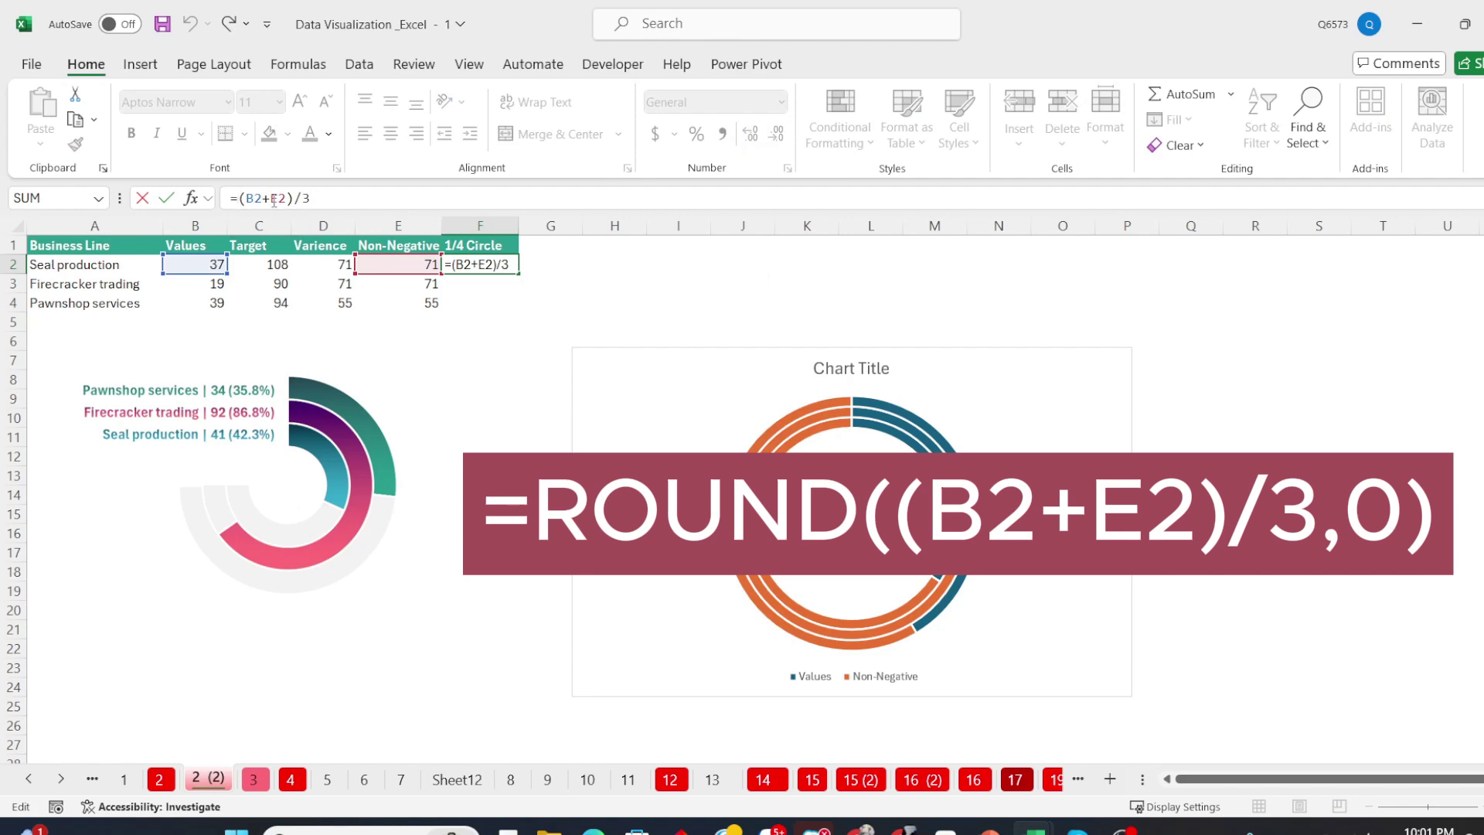
pyautogui.write('round(')
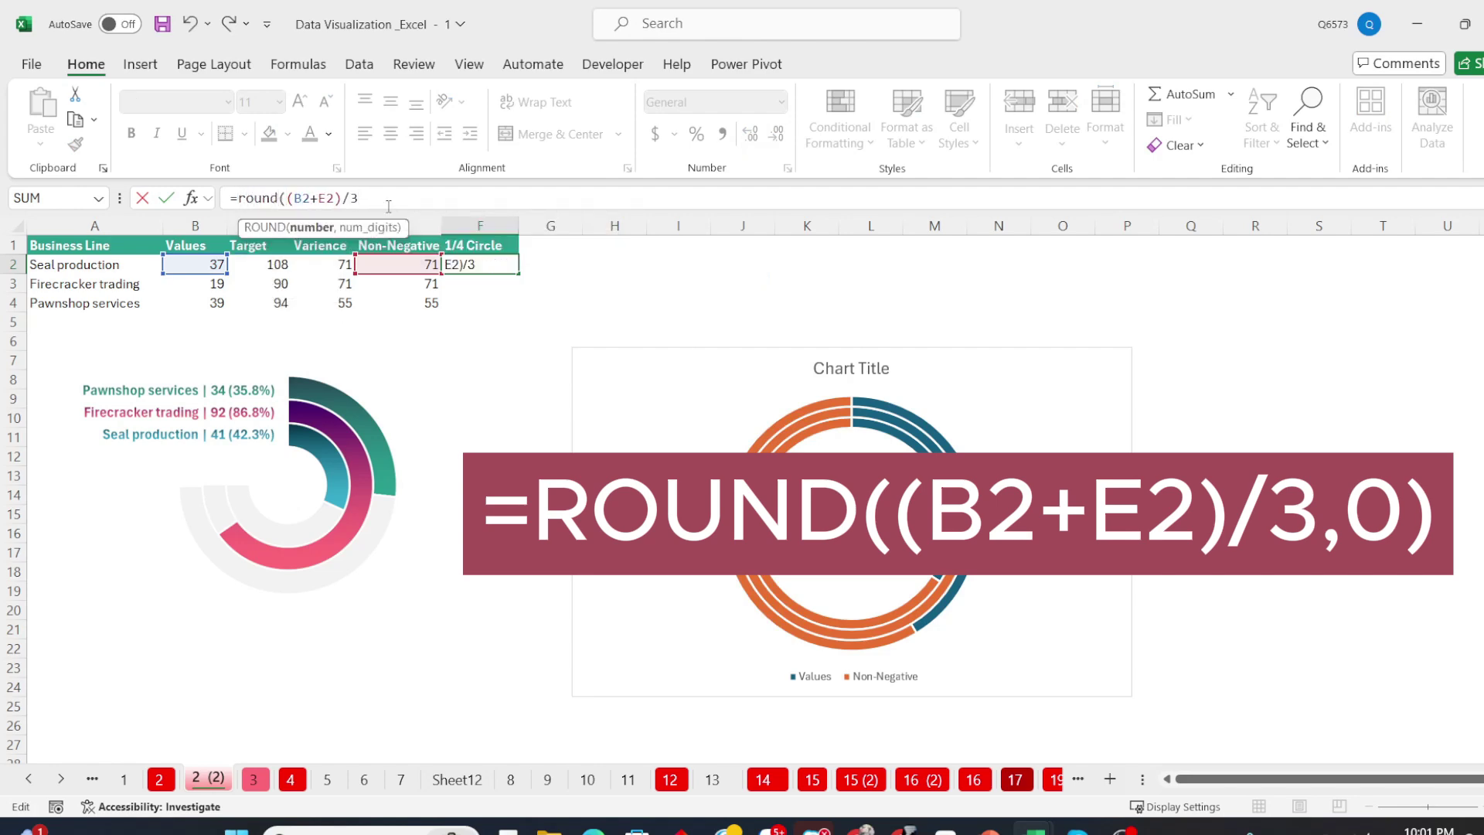
pyautogui.write(',0)')
pyautogui.hotkey('ctrl', 'Return')
pyautogui.hotkey('shift', 'Down')
pyautogui.hotkey('shift', 'Down')
pyautogui.hotkey('ctrl', 'd')
# In the doughnut chart's data source, add cell F2 to the values of the Seal production series.
pyautogui.click(736, 395)
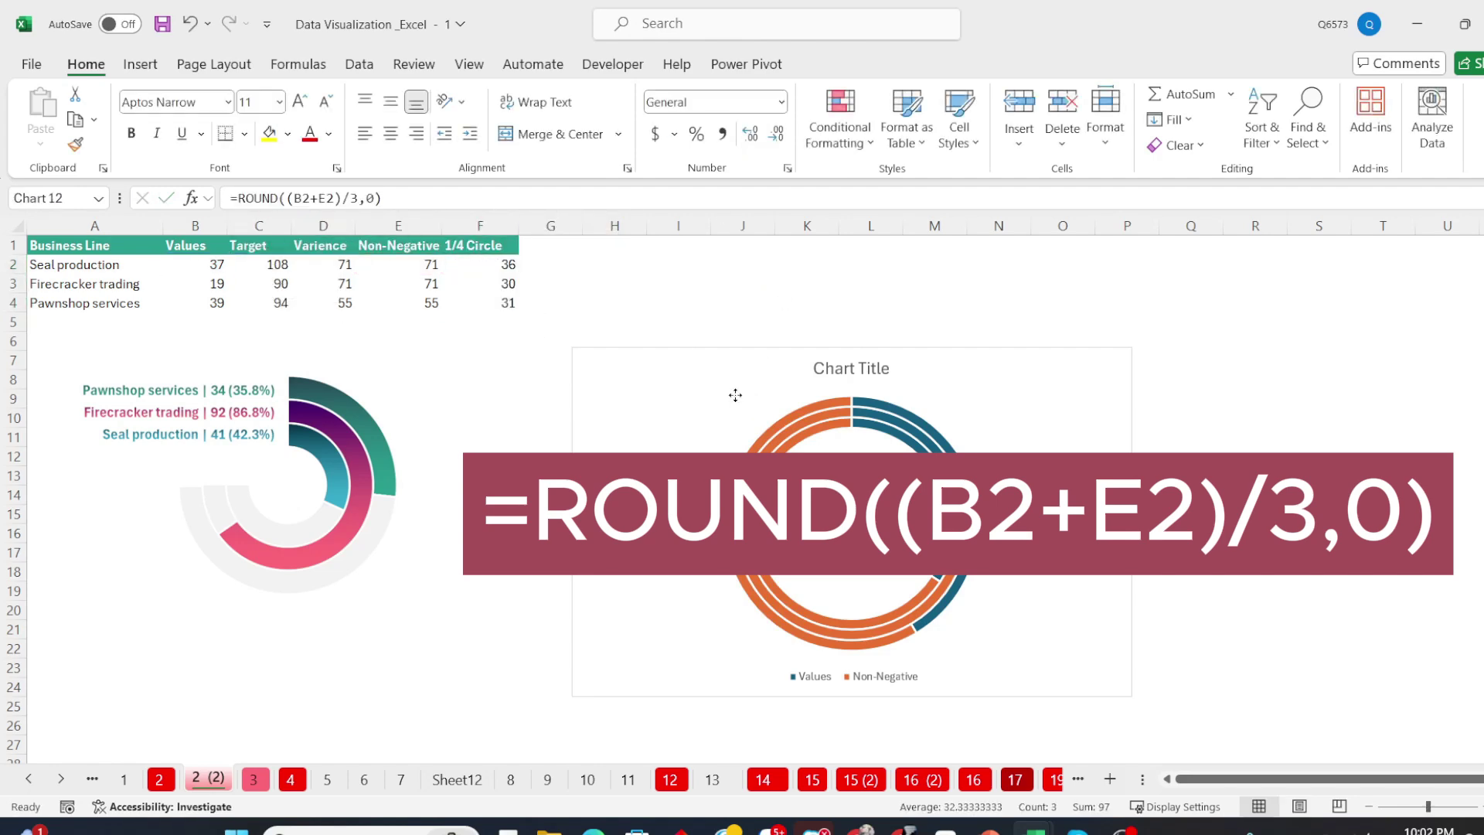
pyautogui.rightClick(755, 381)
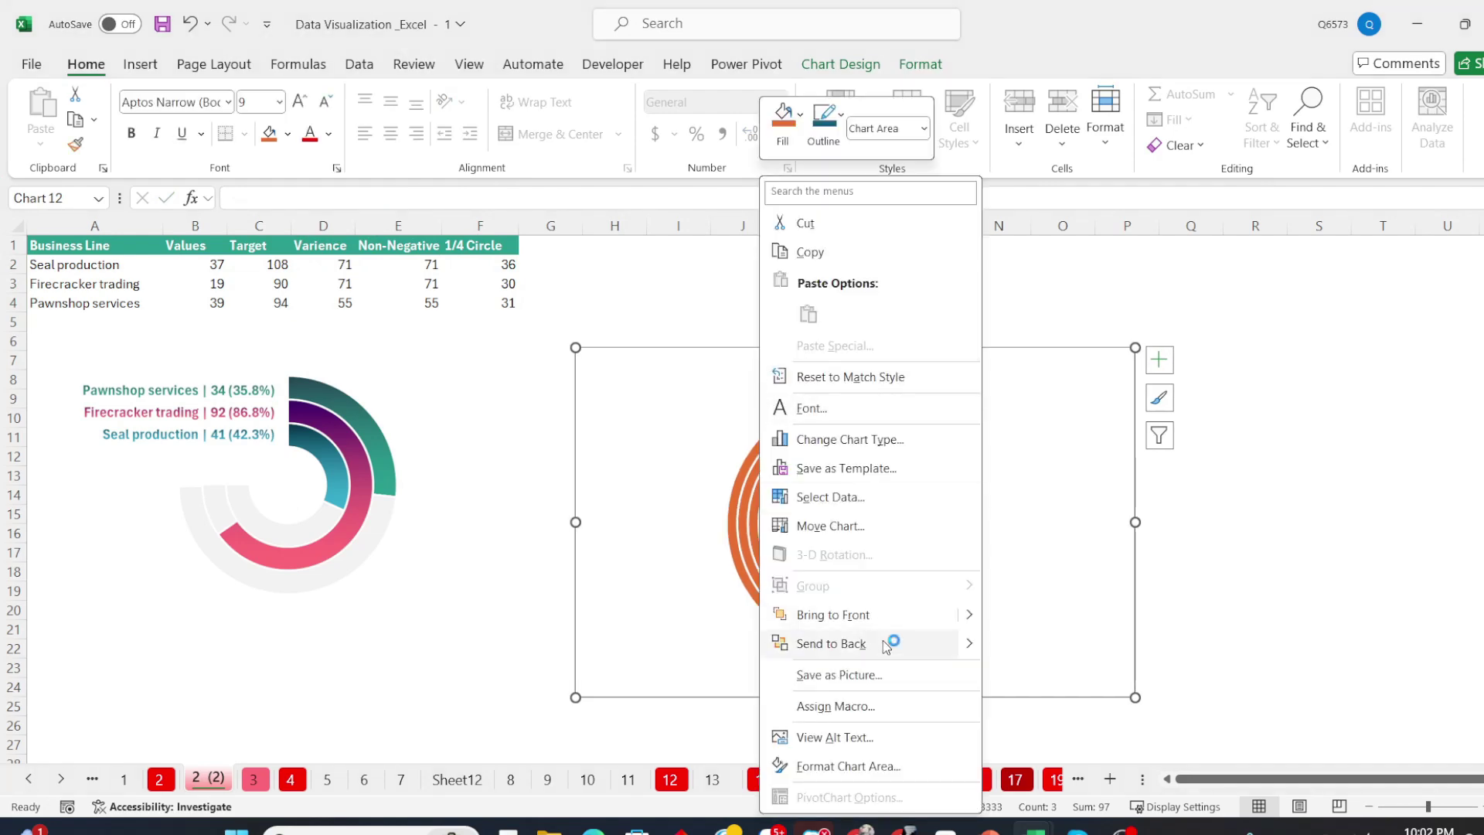
pyautogui.click(827, 497)
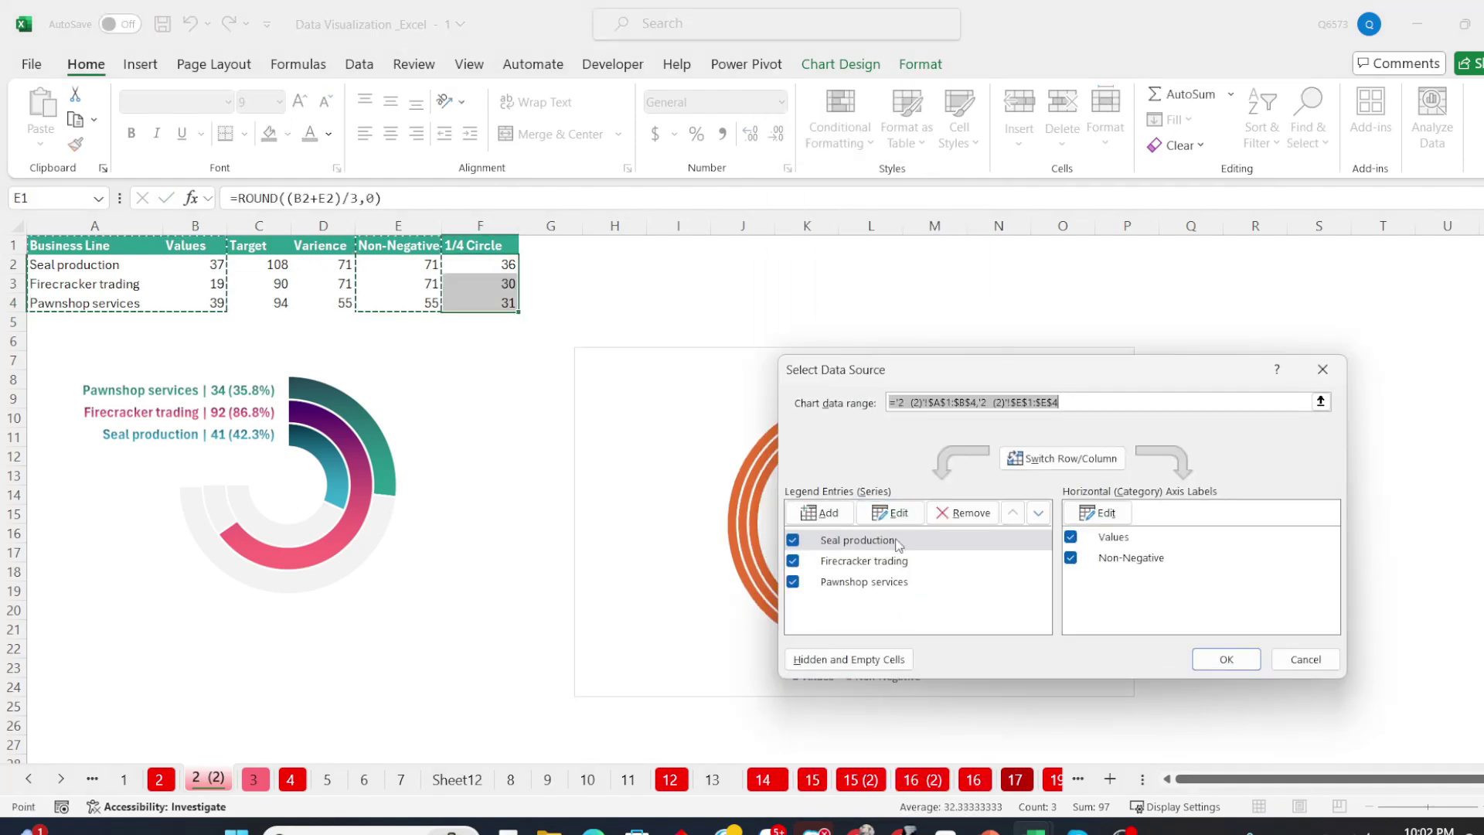
pyautogui.click(896, 544)
pyautogui.click(891, 513)
pyautogui.click(1106, 548)
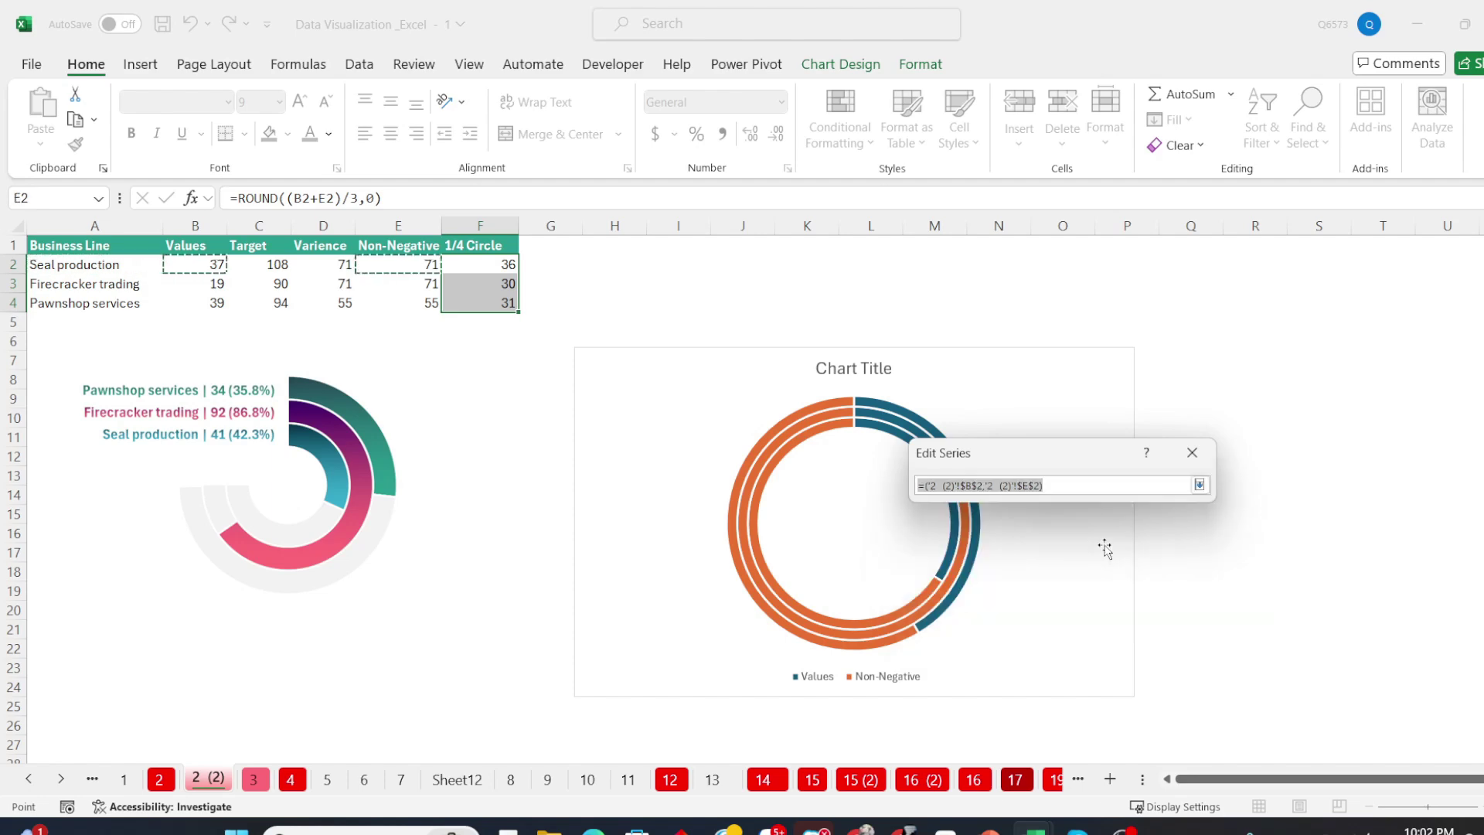
pyautogui.keyDown('ctrl'); pyautogui.click(499, 264); pyautogui.keyUp('ctrl')
pyautogui.press('Return')
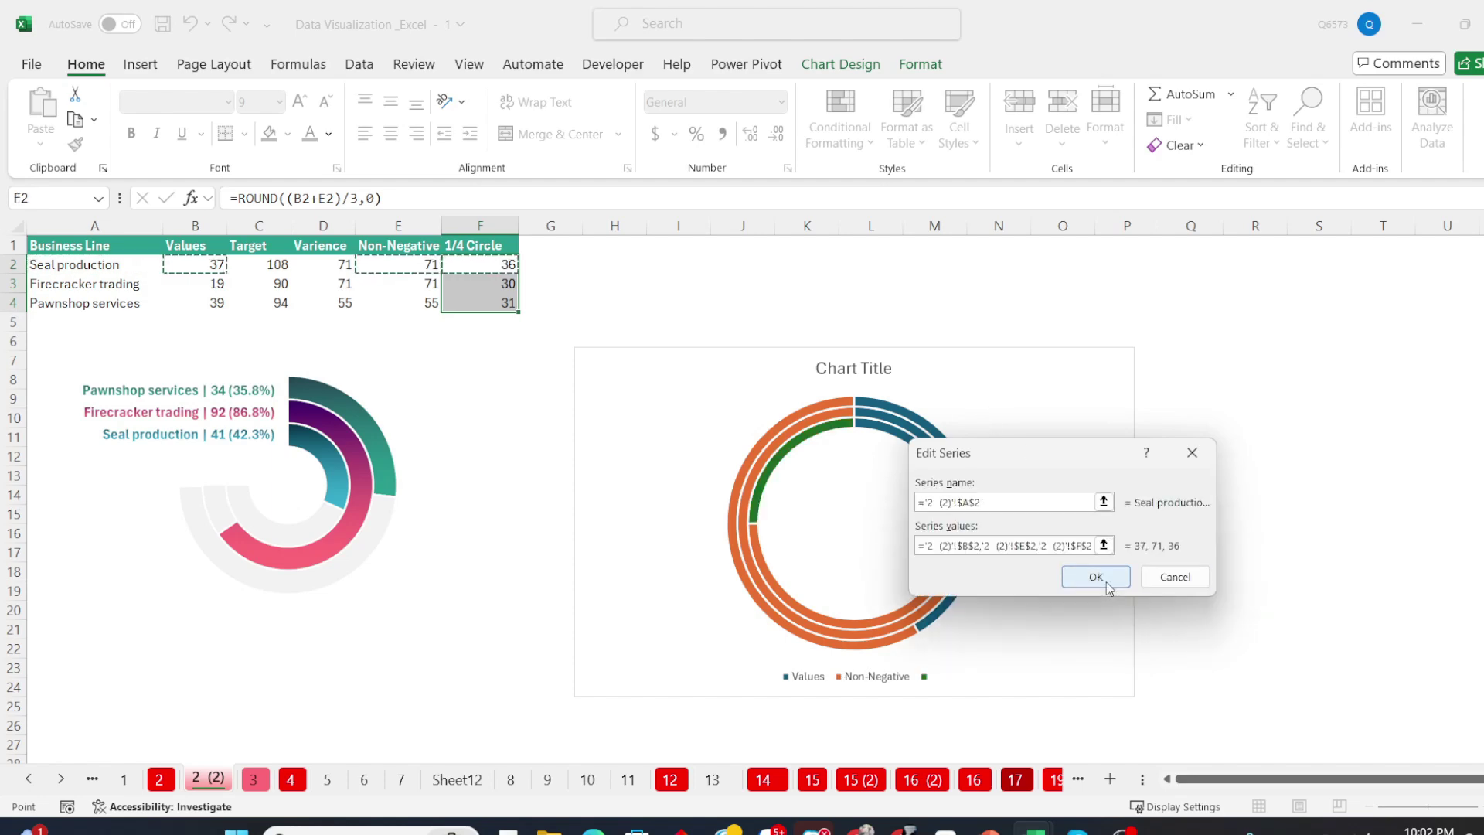
pyautogui.click(1108, 579)
# Add cell F3 to the values of the Firecracker trading series.
pyautogui.click(889, 562)
pyautogui.click(891, 513)
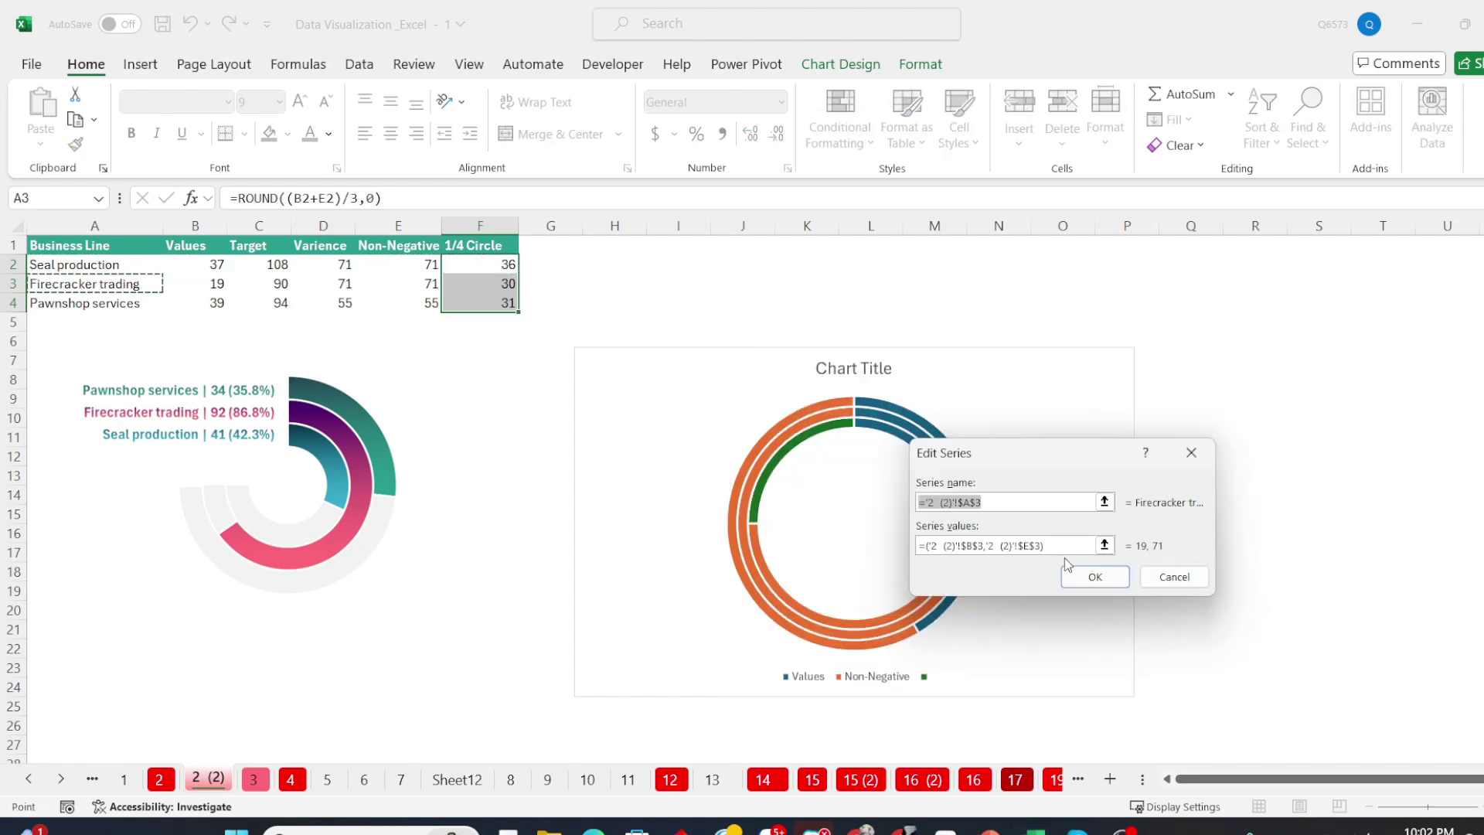
pyautogui.click(1106, 545)
pyautogui.keyDown('ctrl'); pyautogui.click(499, 284); pyautogui.keyUp('ctrl')
pyautogui.press('Return')
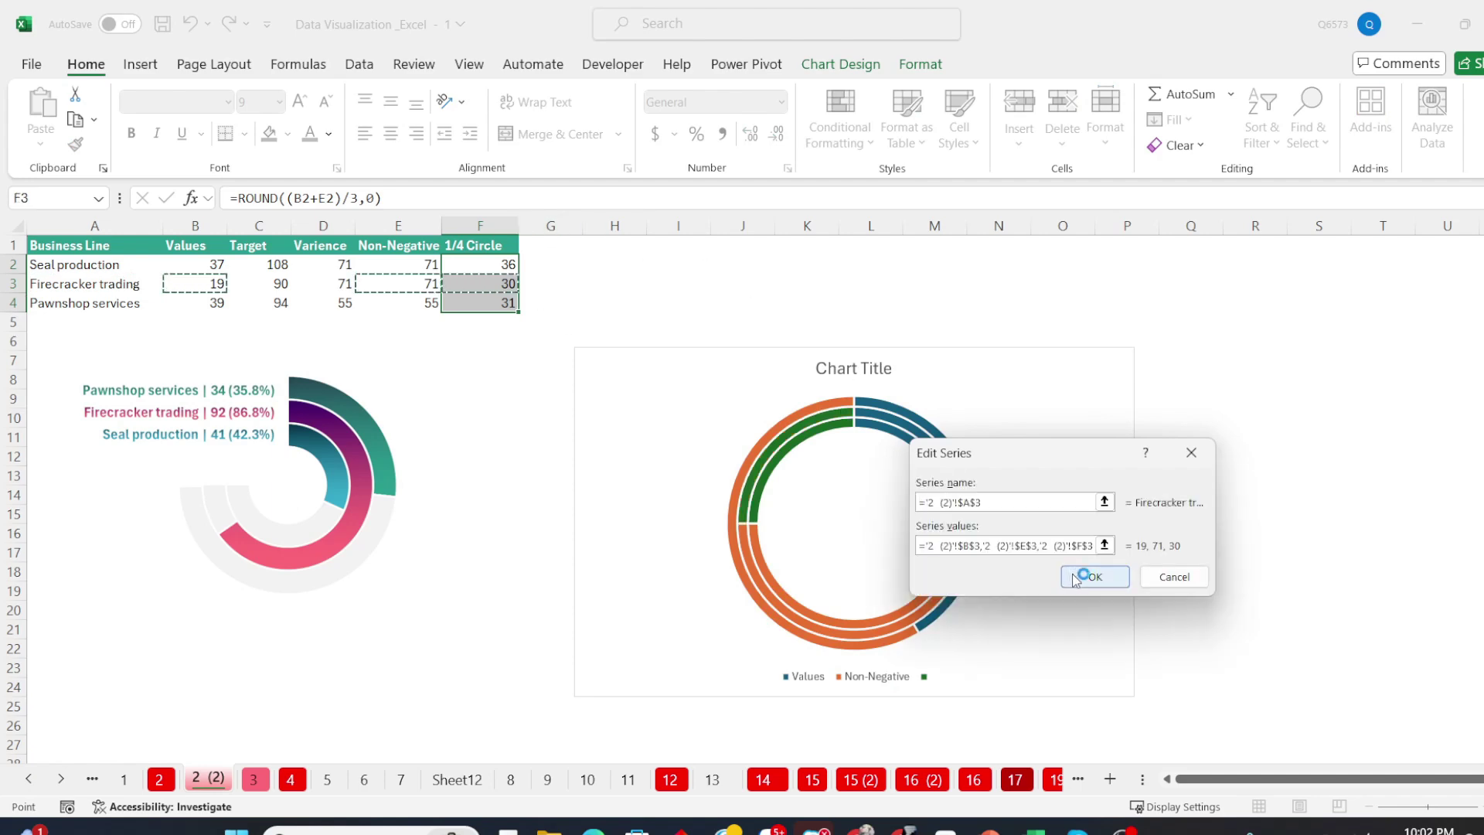
pyautogui.click(1096, 577)
# Add cell F4 to the values of the Pawnshop services series.
pyautogui.click(899, 585)
pyautogui.click(891, 513)
pyautogui.click(1105, 546)
pyautogui.keyDown('ctrl'); pyautogui.click(499, 303); pyautogui.keyUp('ctrl')
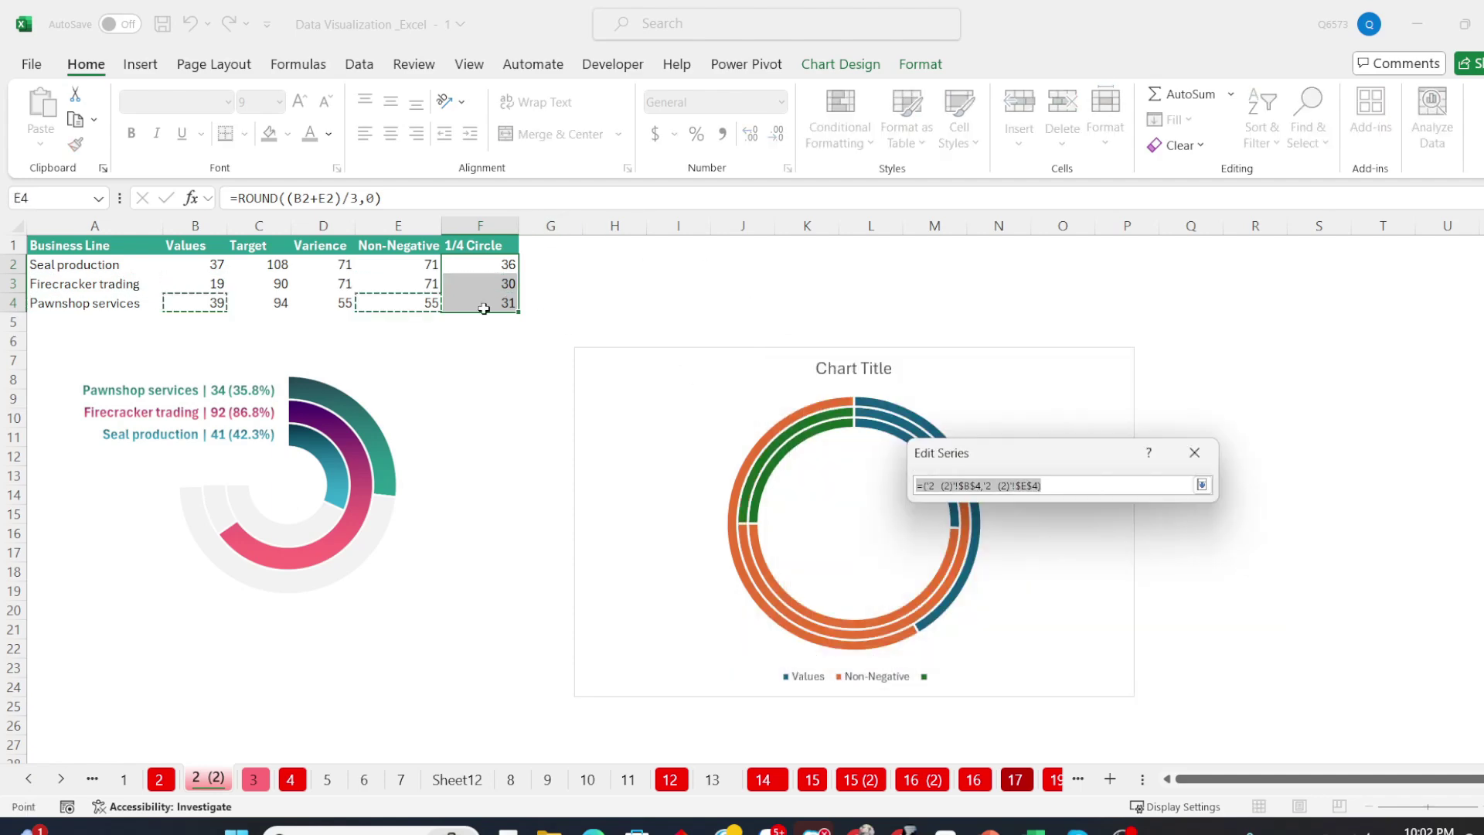
pyautogui.press('Return')
pyautogui.click(1099, 576)
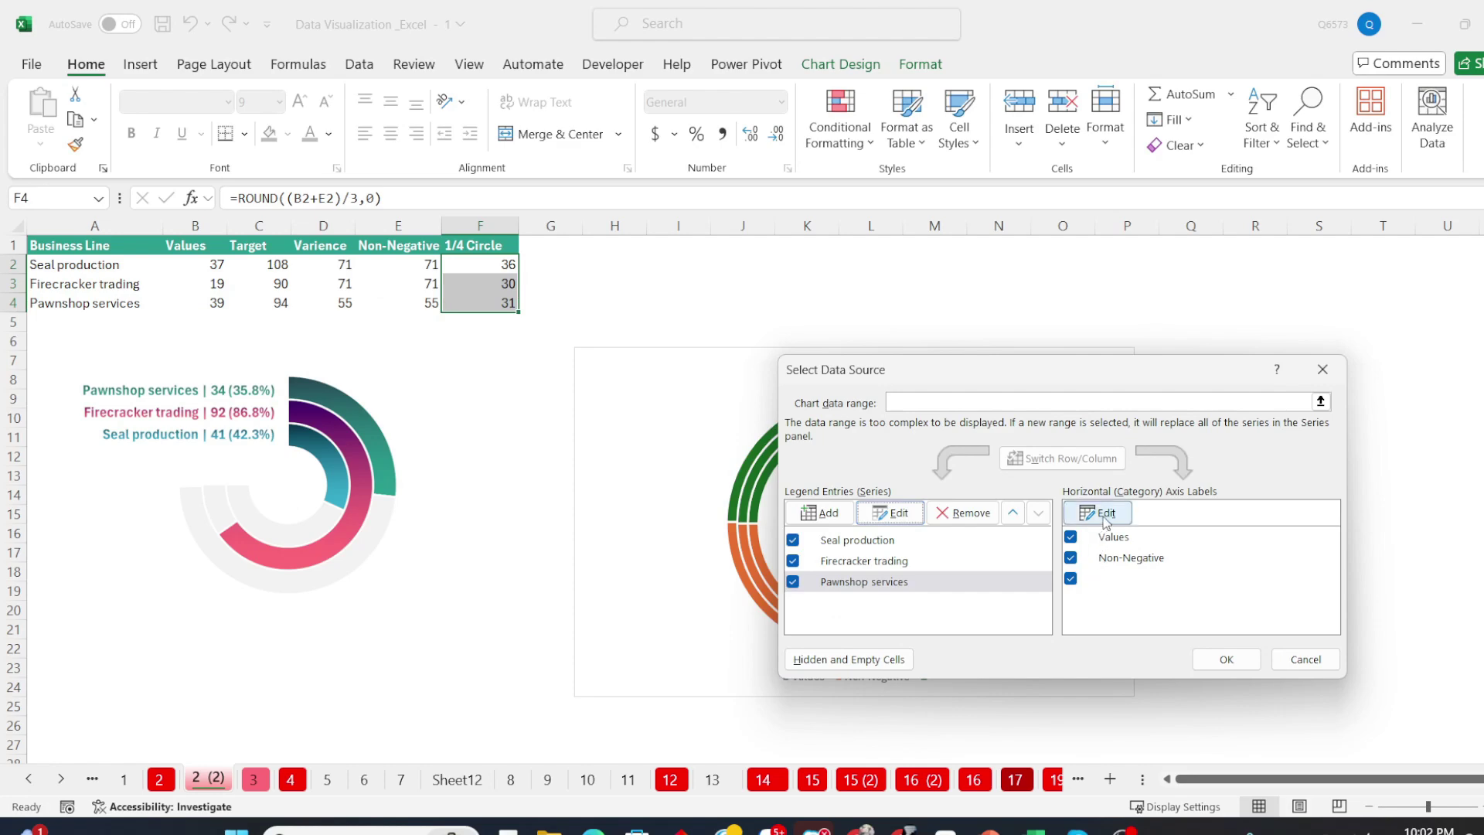
# Add the "1/4 Circle" header in F1 to the chart's category axis labels.
pyautogui.click(1084, 510)
pyautogui.keyDown('ctrl'); pyautogui.click(480, 245); pyautogui.keyUp('ctrl')
pyautogui.click(1100, 552)
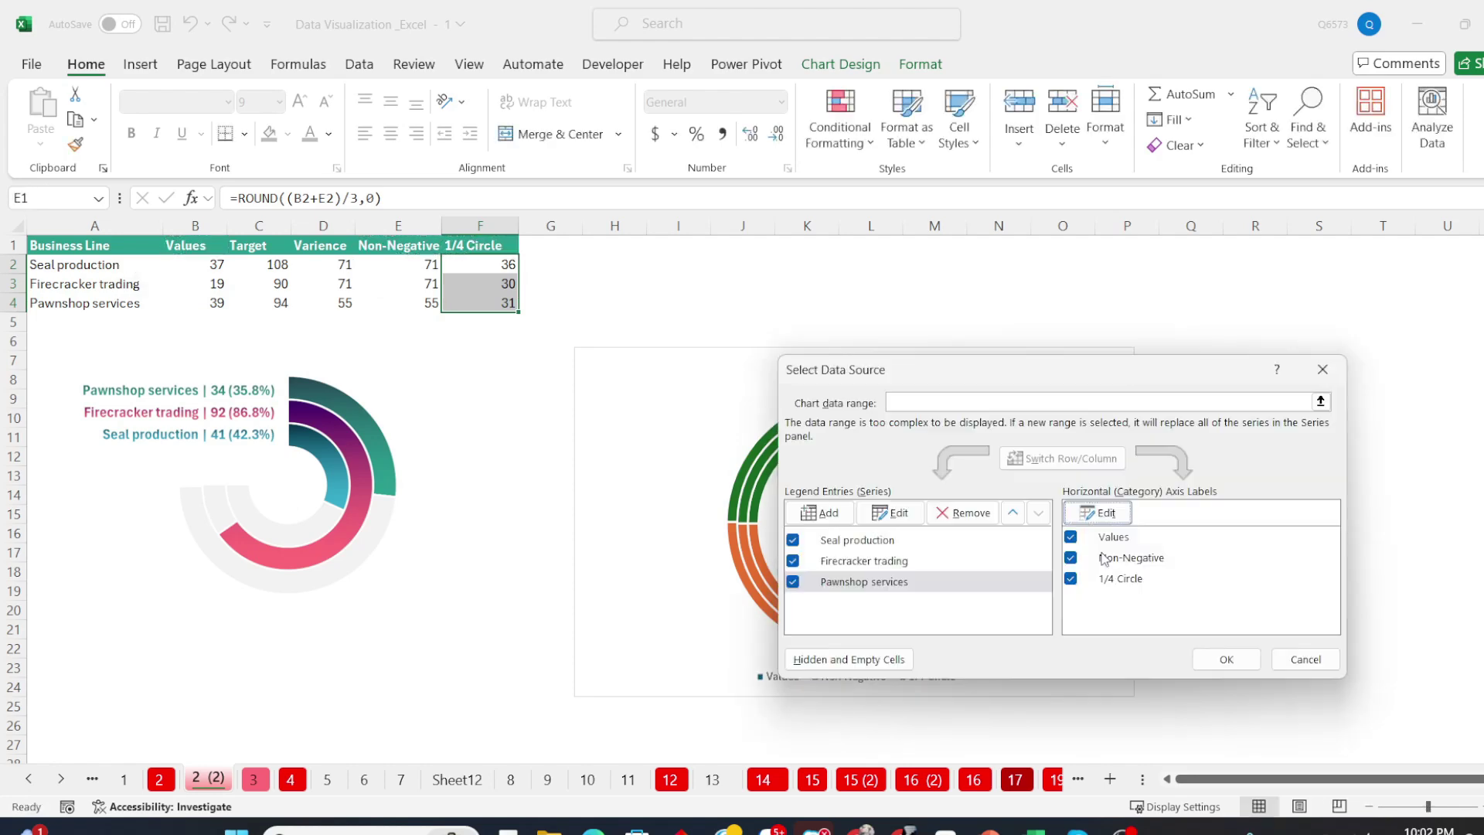
# Apply the data source changes and move the doughnut chart up and closer to the data table.
pyautogui.click(1227, 658)
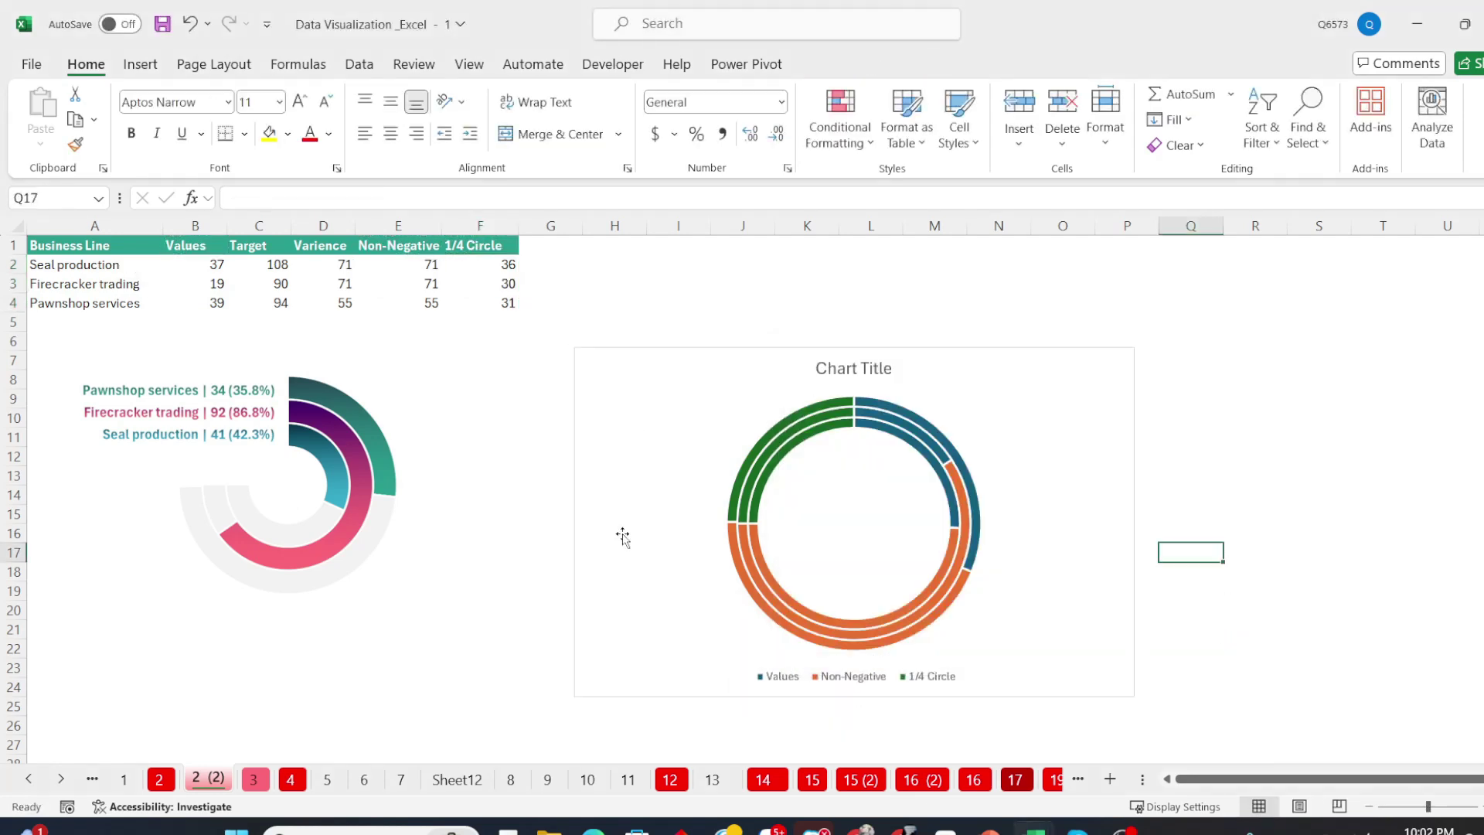
pyautogui.click(744, 475)
pyautogui.moveTo(1060, 480); pyautogui.dragTo(987, 427)
# Delete the chart title and the legend from the doughnut chart.
pyautogui.click(824, 318)
pyautogui.press('Delete')
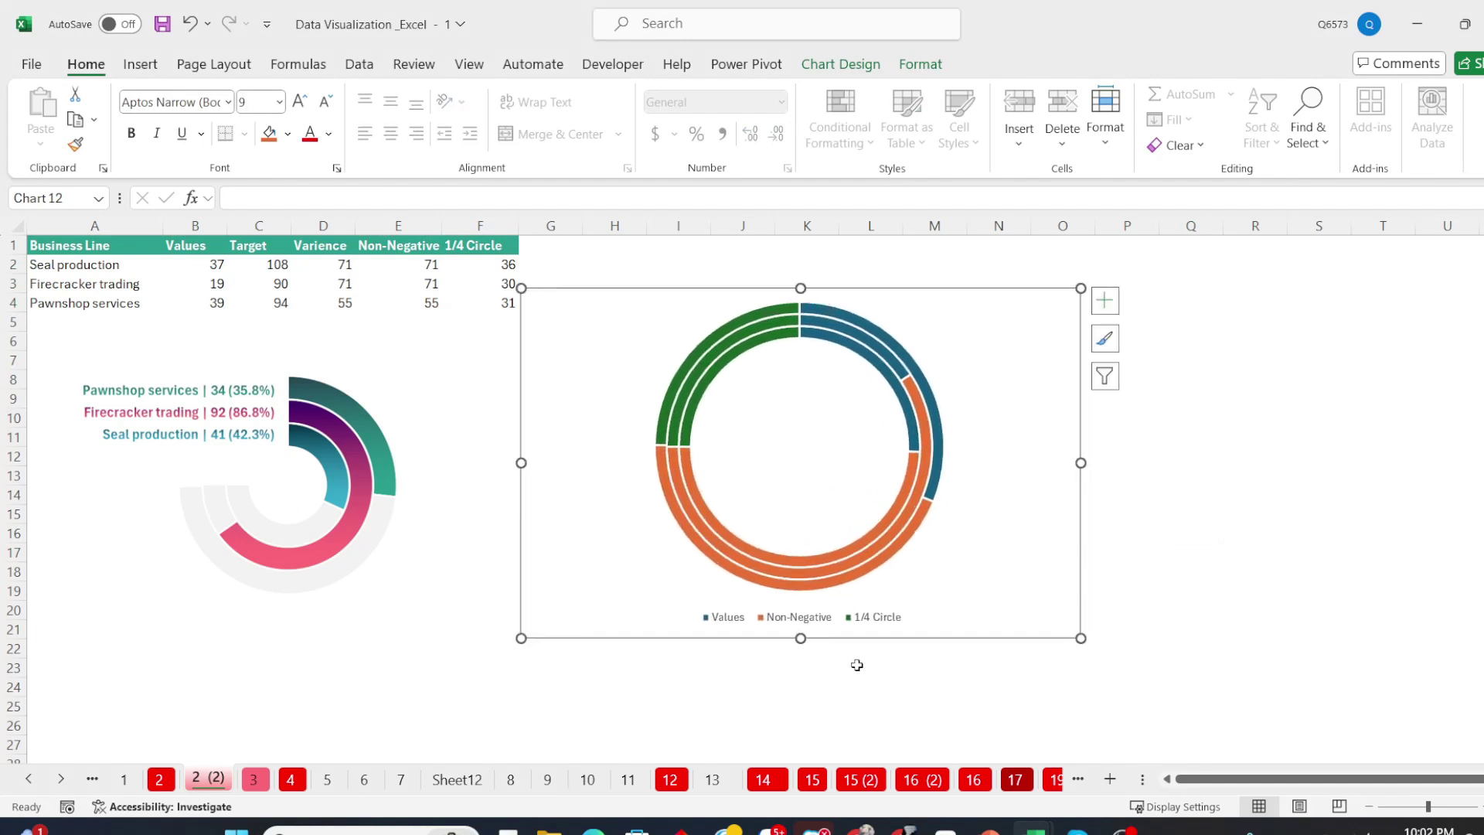
pyautogui.click(800, 616)
pyautogui.press('Delete')
pyautogui.click(722, 365)
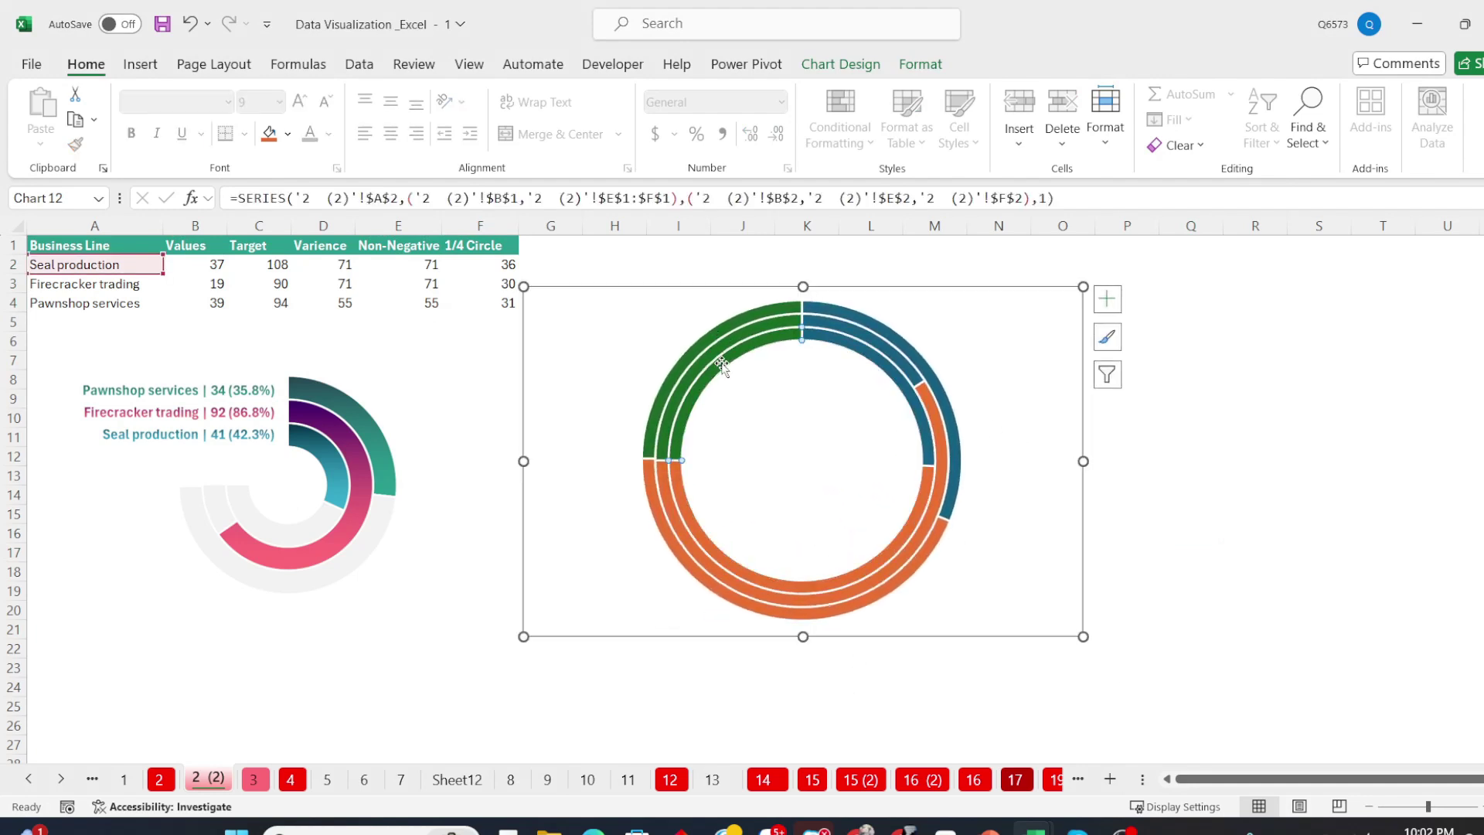
pyautogui.rightClick(721, 365)
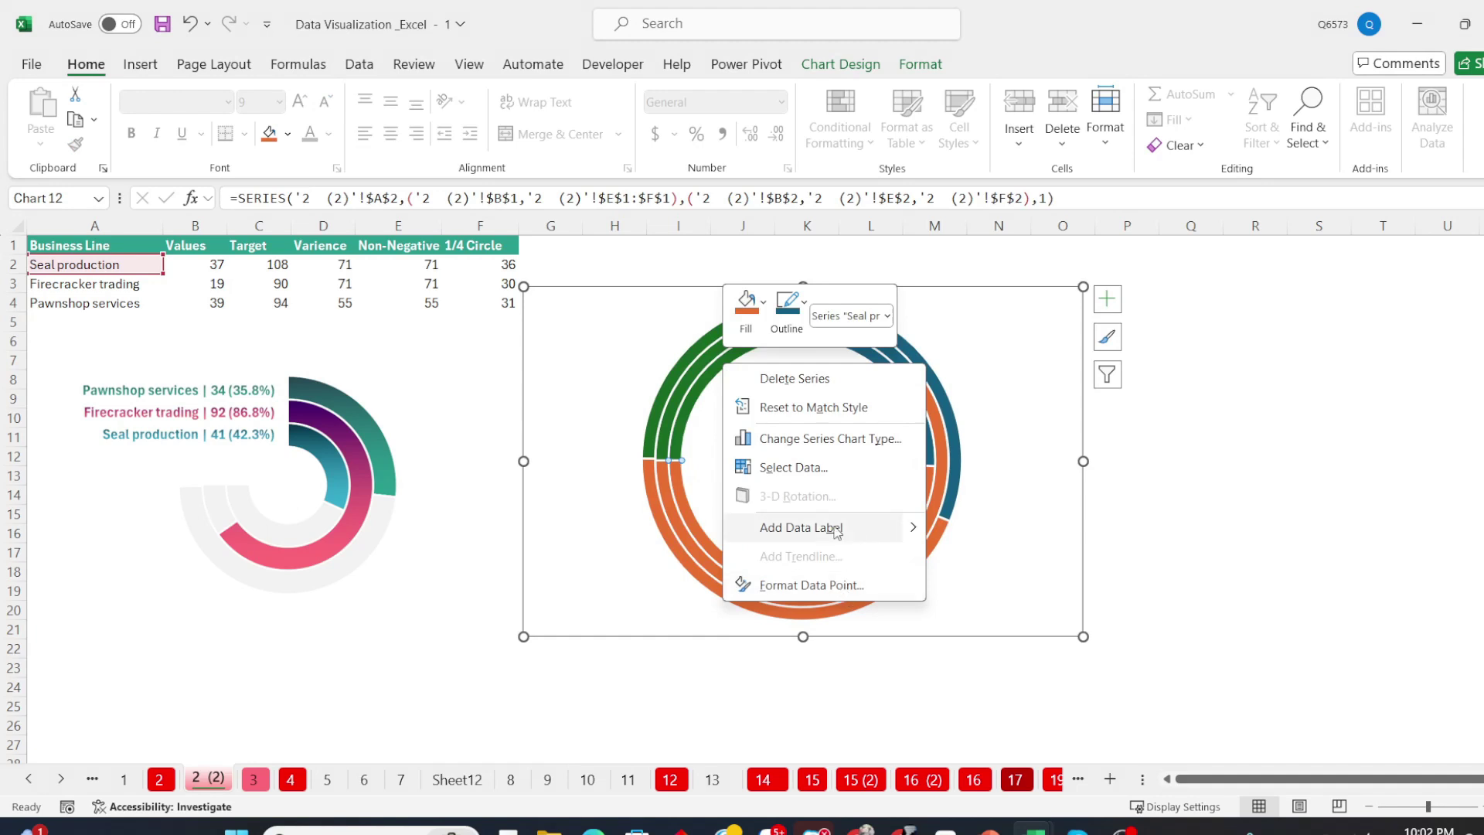
pyautogui.press('Escape')
pyautogui.click(997, 437)
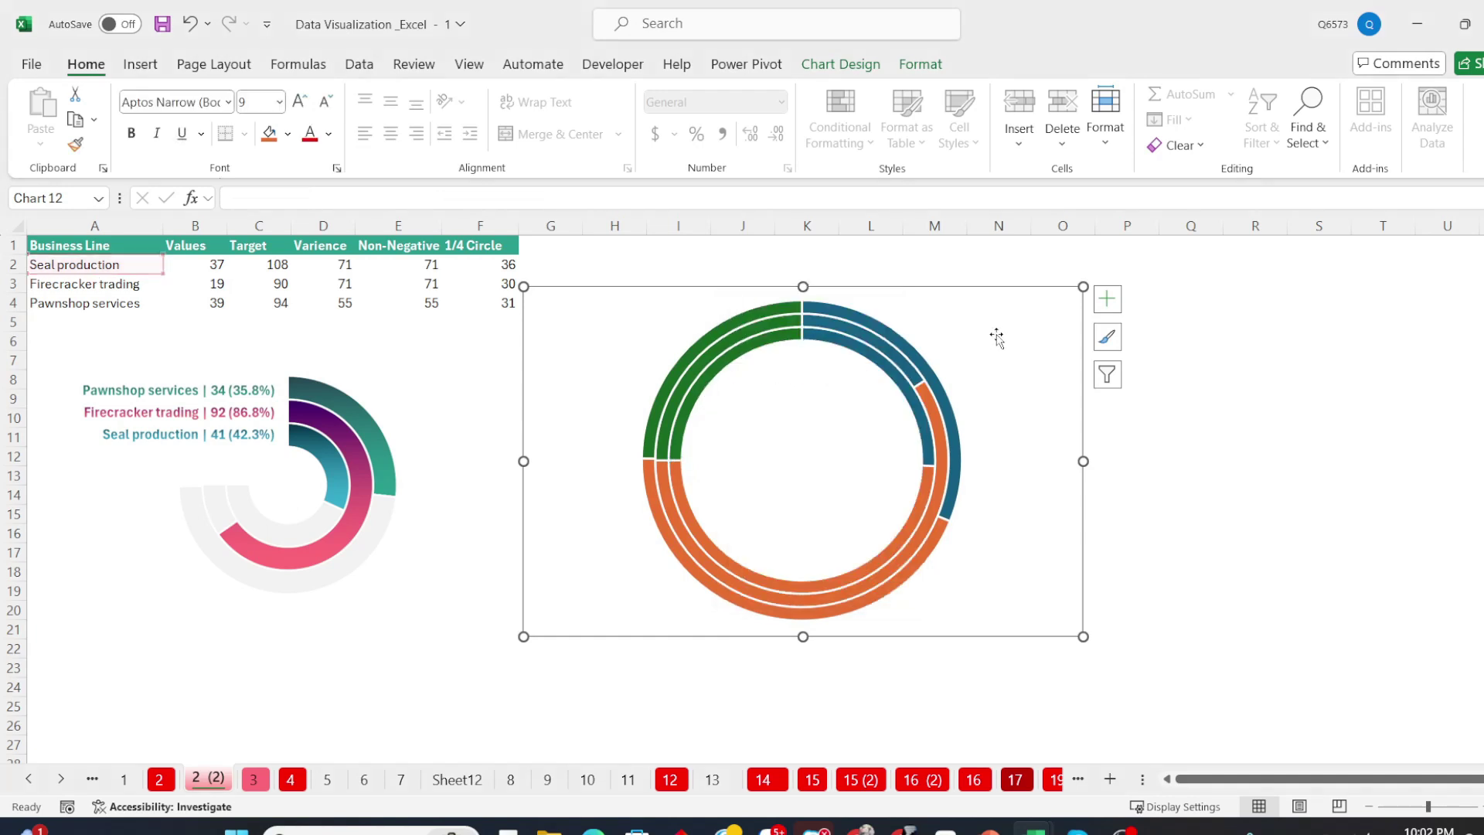
# Remove the fill and border from the 1/4 Circle slice of the inner Seal production ring.
pyautogui.rightClick(998, 437)
pyautogui.click(1113, 765)
pyautogui.click(760, 359)
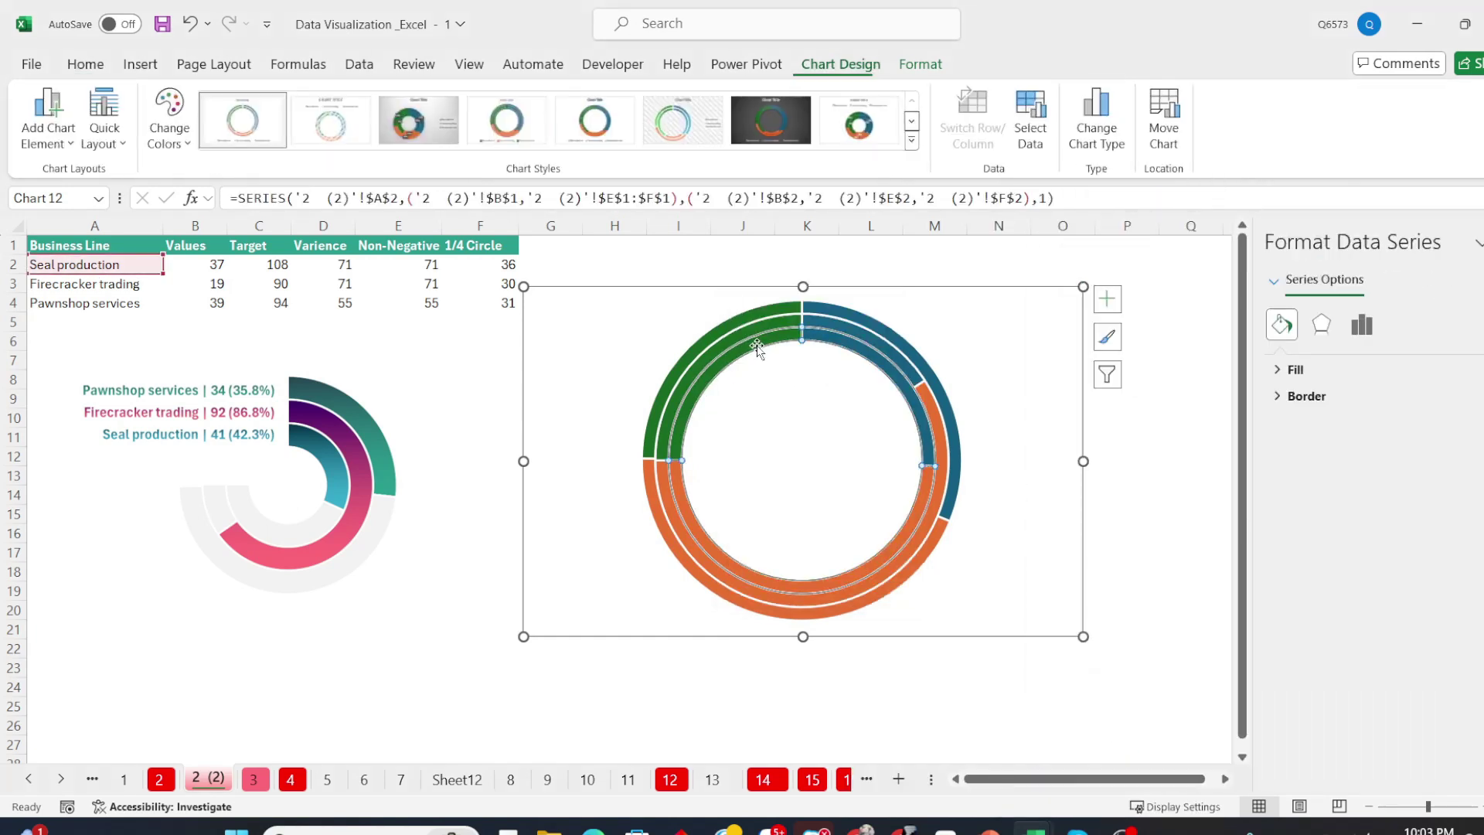
pyautogui.click(760, 359)
pyautogui.click(1295, 370)
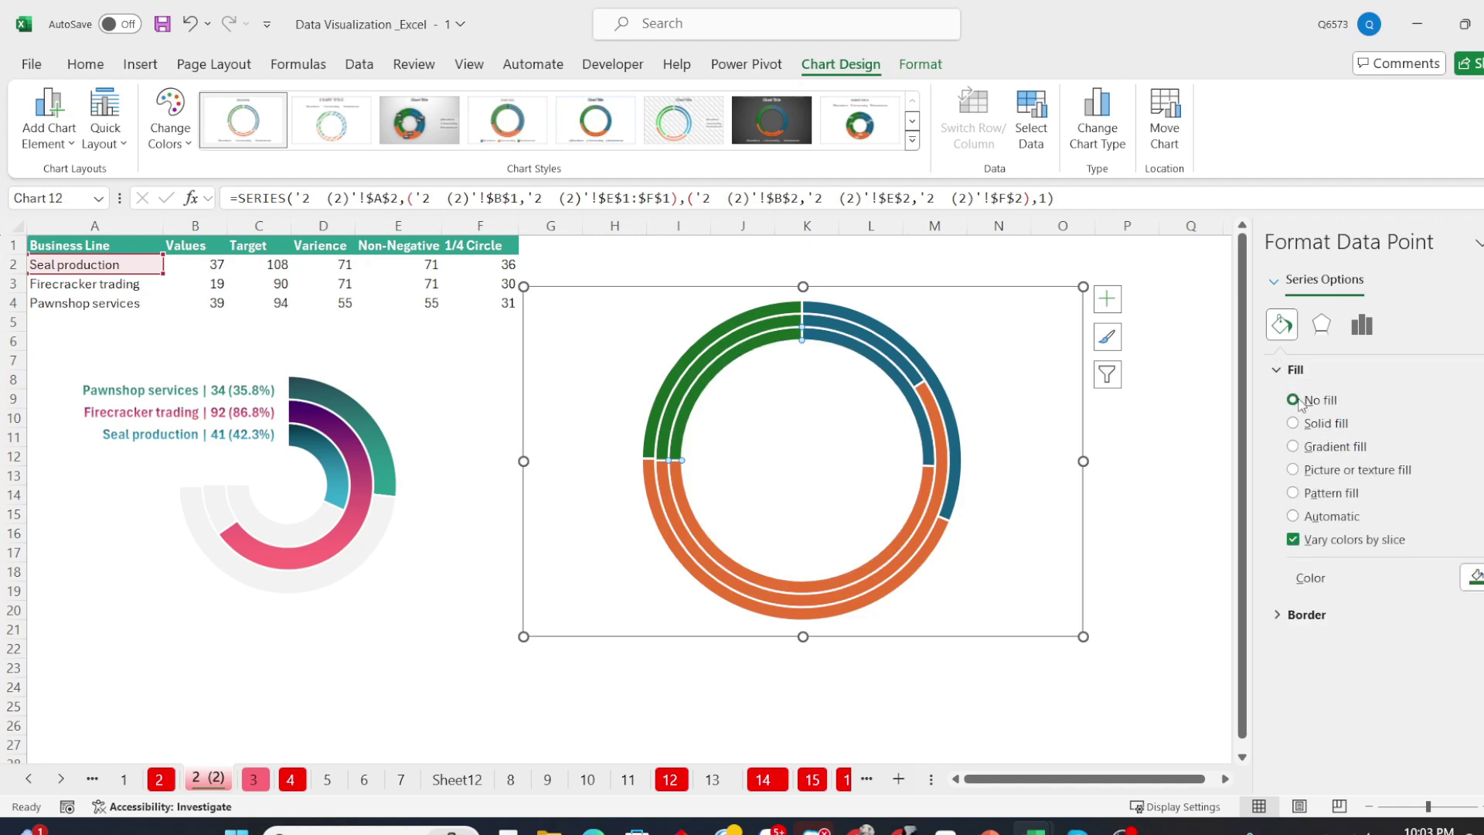
pyautogui.click(1287, 585)
pyautogui.click(1299, 608)
# Remove the fill and border from the 1/4 Circle slice of the middle Firecracker trading ring.
pyautogui.click(785, 321)
pyautogui.click(785, 321)
pyautogui.click(1300, 402)
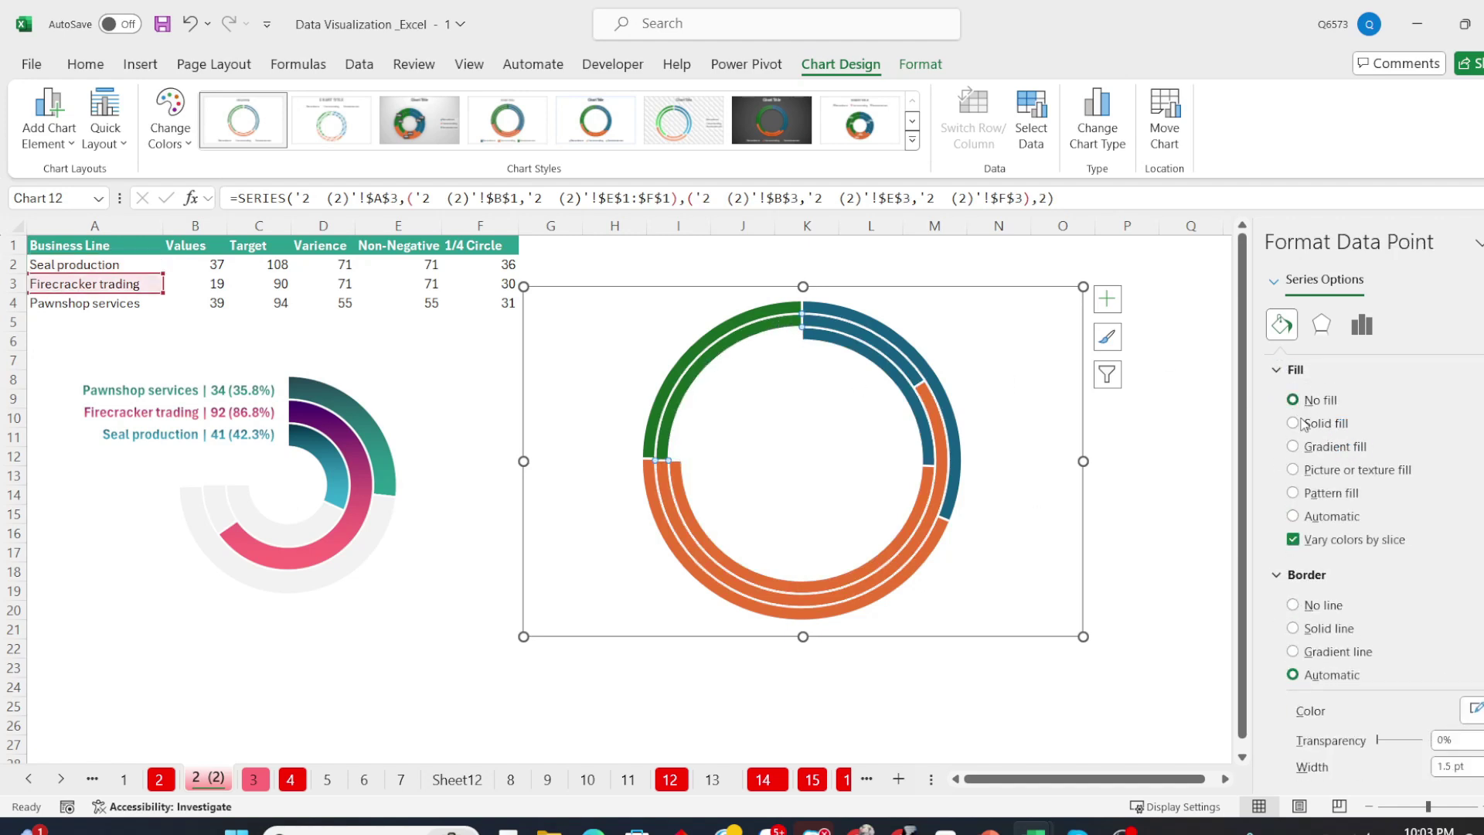
pyautogui.click(1292, 605)
# Remove the fill and border from the 1/4 Circle slice of the outer Pawnshop services ring.
pyautogui.click(762, 321)
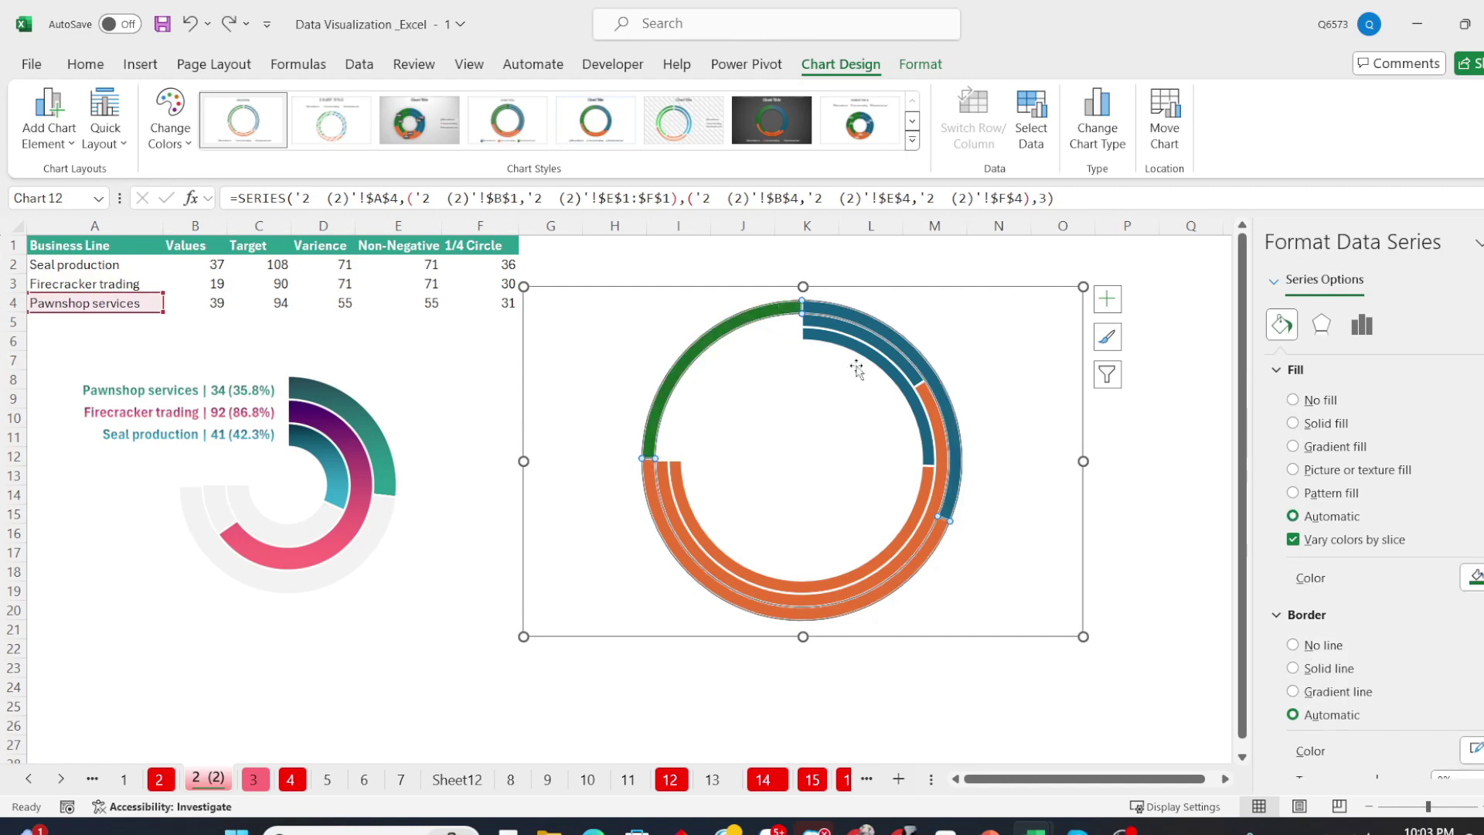
pyautogui.click(789, 313)
pyautogui.click(1293, 400)
pyautogui.click(1292, 605)
pyautogui.click(1177, 502)
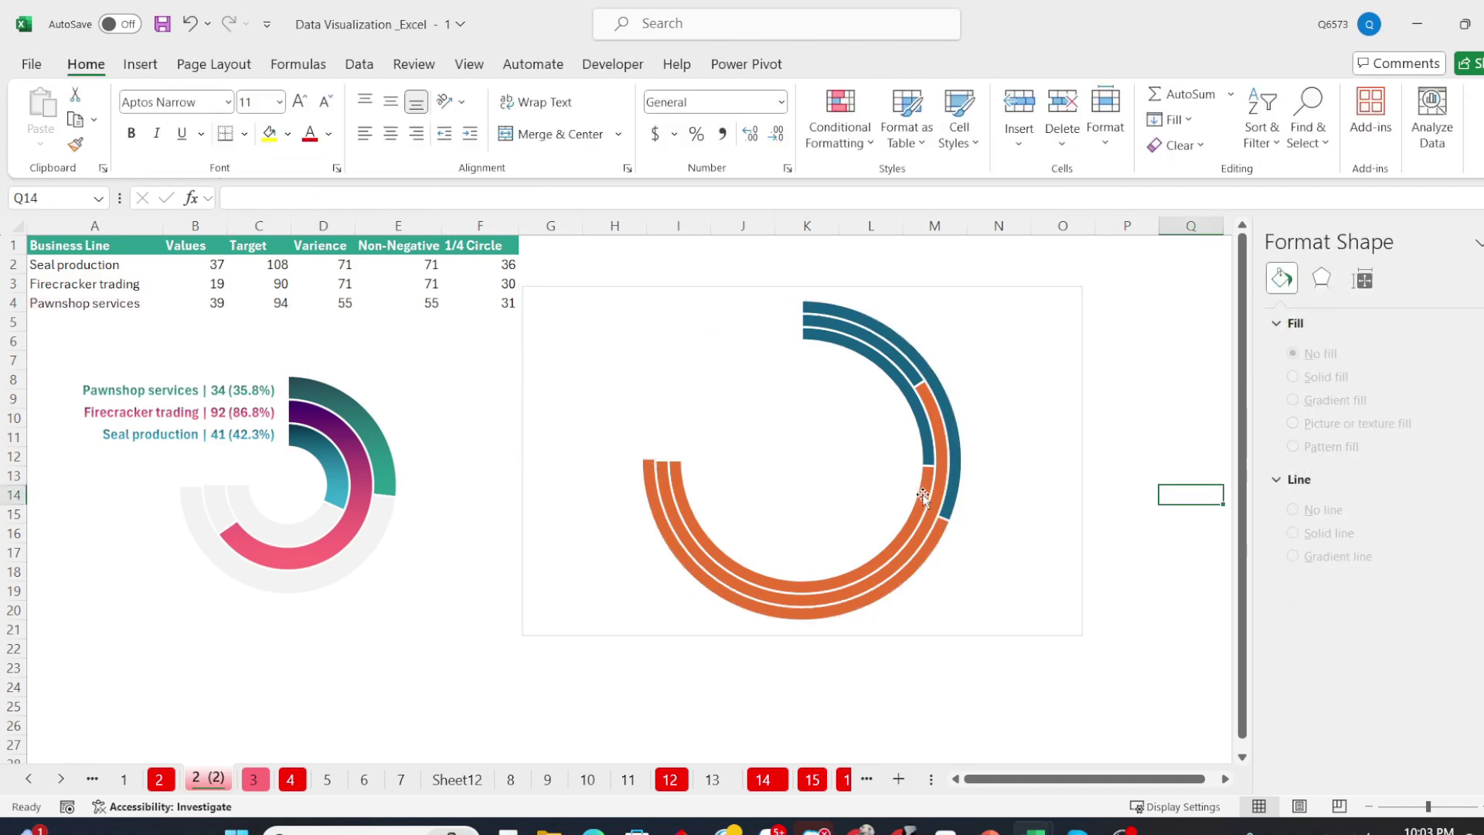
# Thicken the chart's rings by setting the doughnut hole size to 42%.
pyautogui.click(926, 495)
pyautogui.click(926, 495)
pyautogui.click(1283, 324)
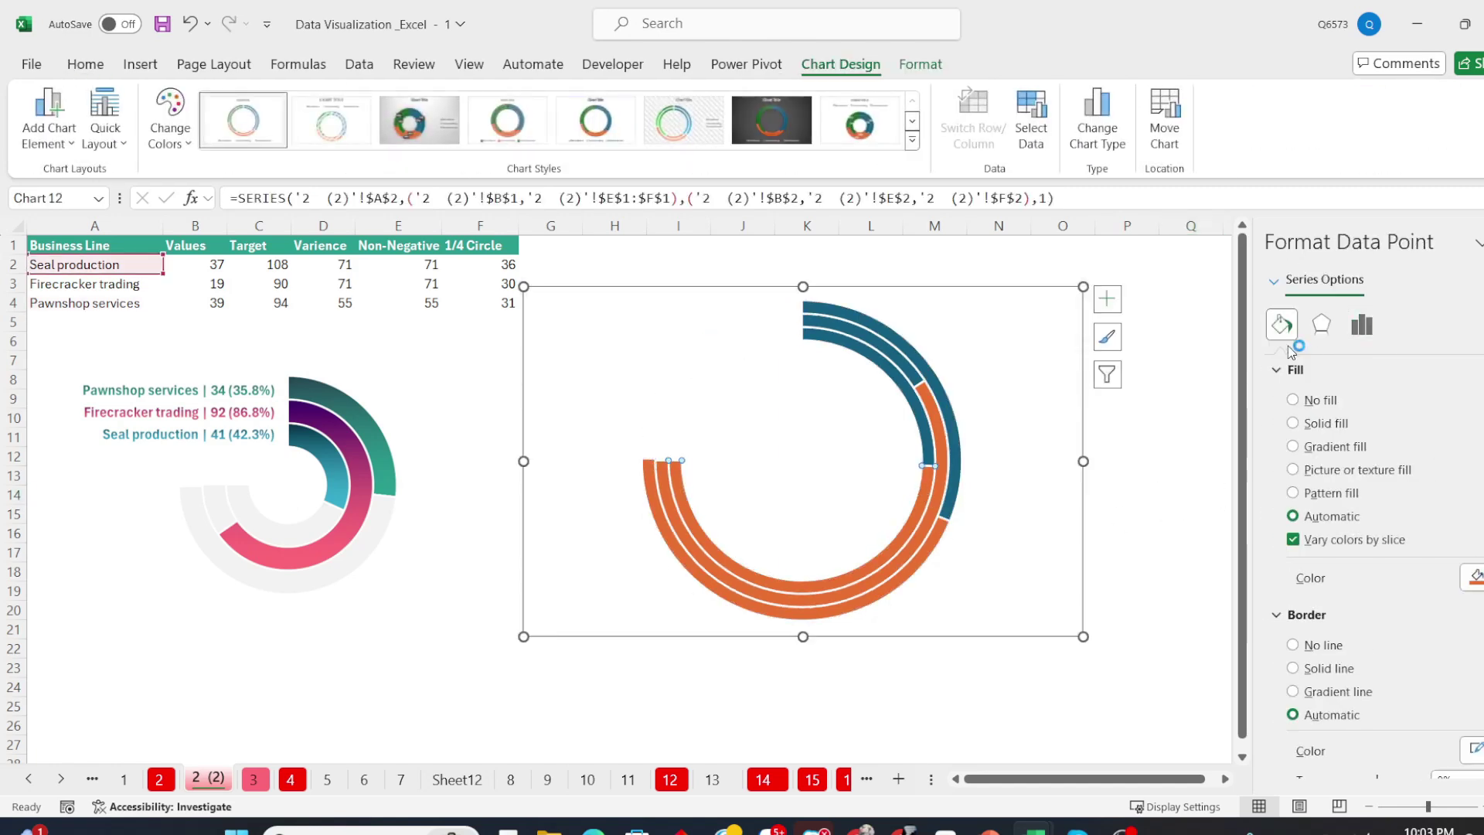
pyautogui.click(1362, 324)
pyautogui.moveTo(1409, 495); pyautogui.dragTo(1355, 495)
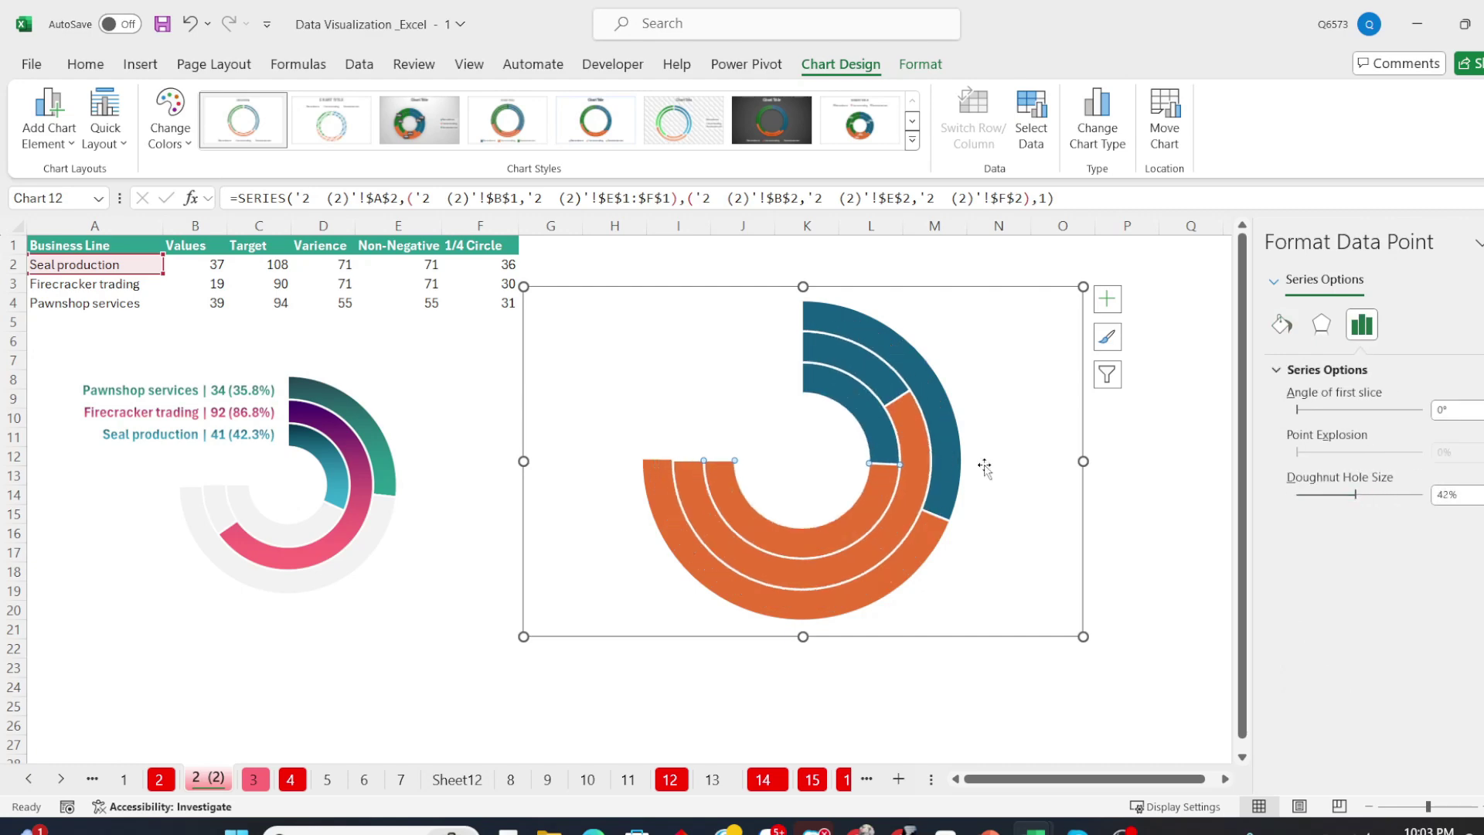
# Fill the Non-Negative slices of the Seal production and Firecracker trading rings with light gray.
pyautogui.click(1283, 326)
pyautogui.click(1473, 577)
pyautogui.click(1381, 379)
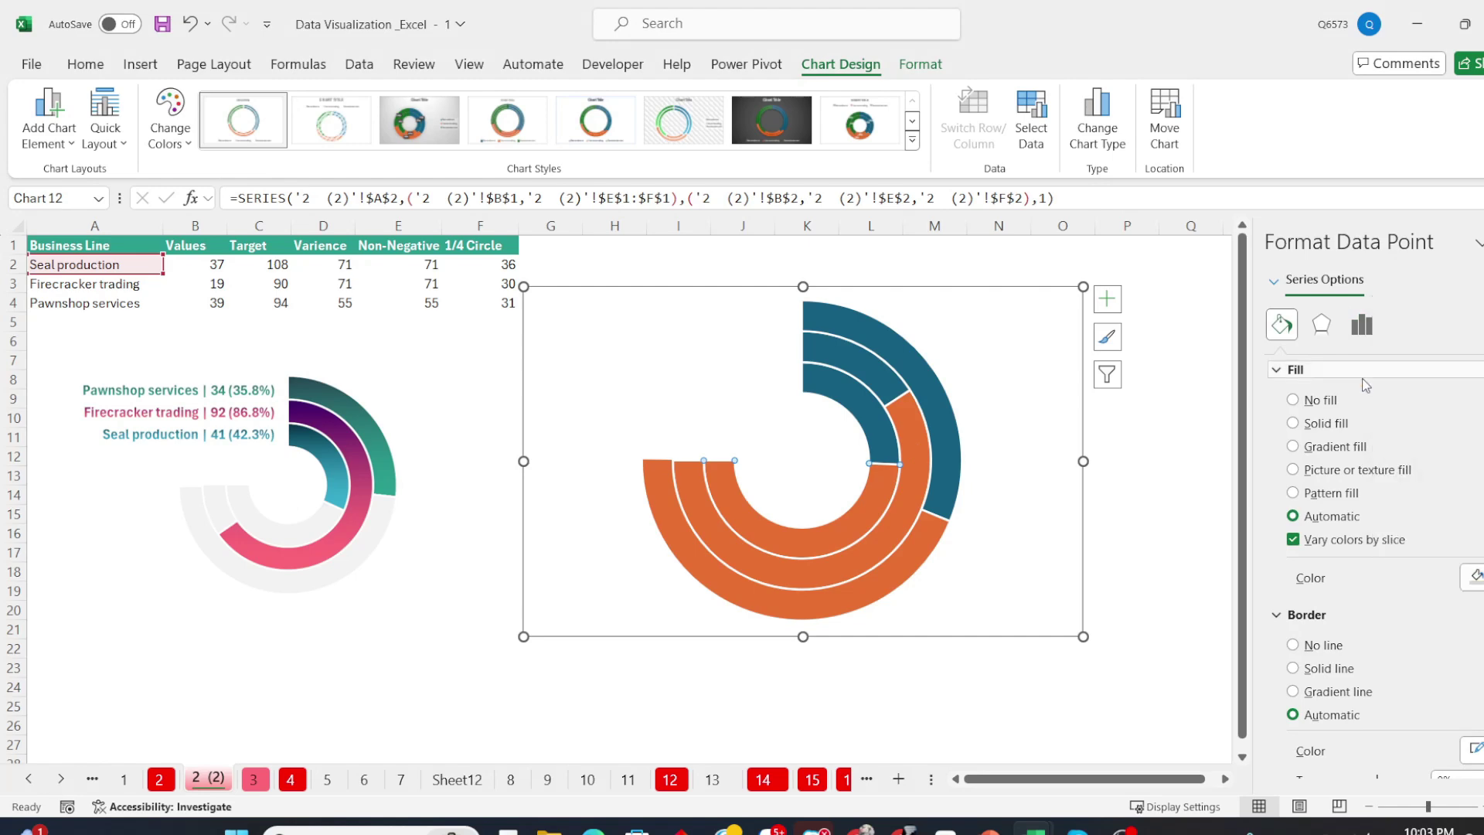
pyautogui.click(920, 458)
pyautogui.click(922, 457)
pyautogui.click(1472, 578)
pyautogui.click(1381, 377)
# Fill the Non-Negative slice of the outer Pawnshop services ring with the same light gray.
pyautogui.click(936, 533)
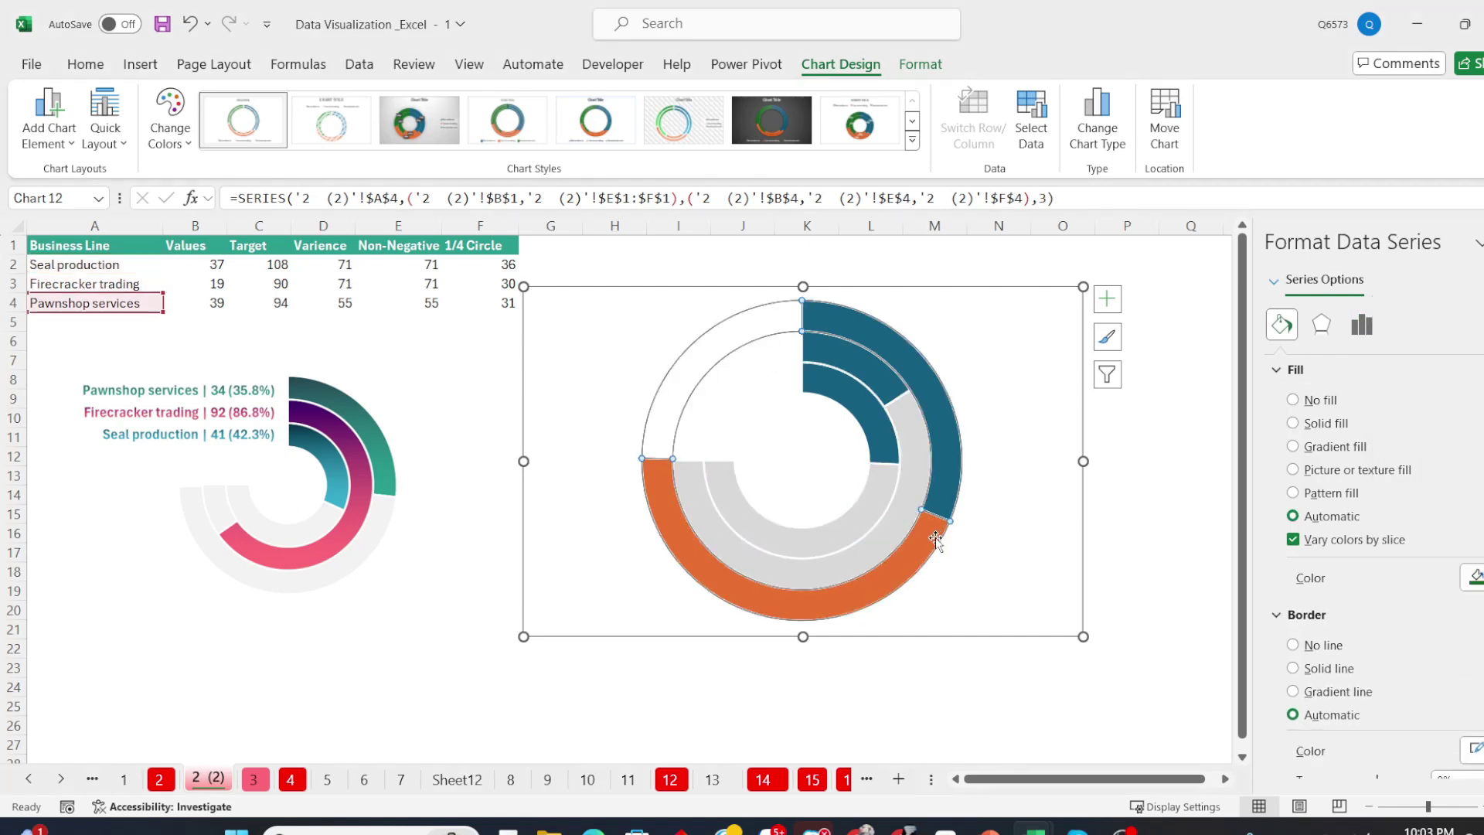
pyautogui.click(936, 532)
pyautogui.click(1472, 577)
pyautogui.click(1382, 377)
pyautogui.click(1147, 479)
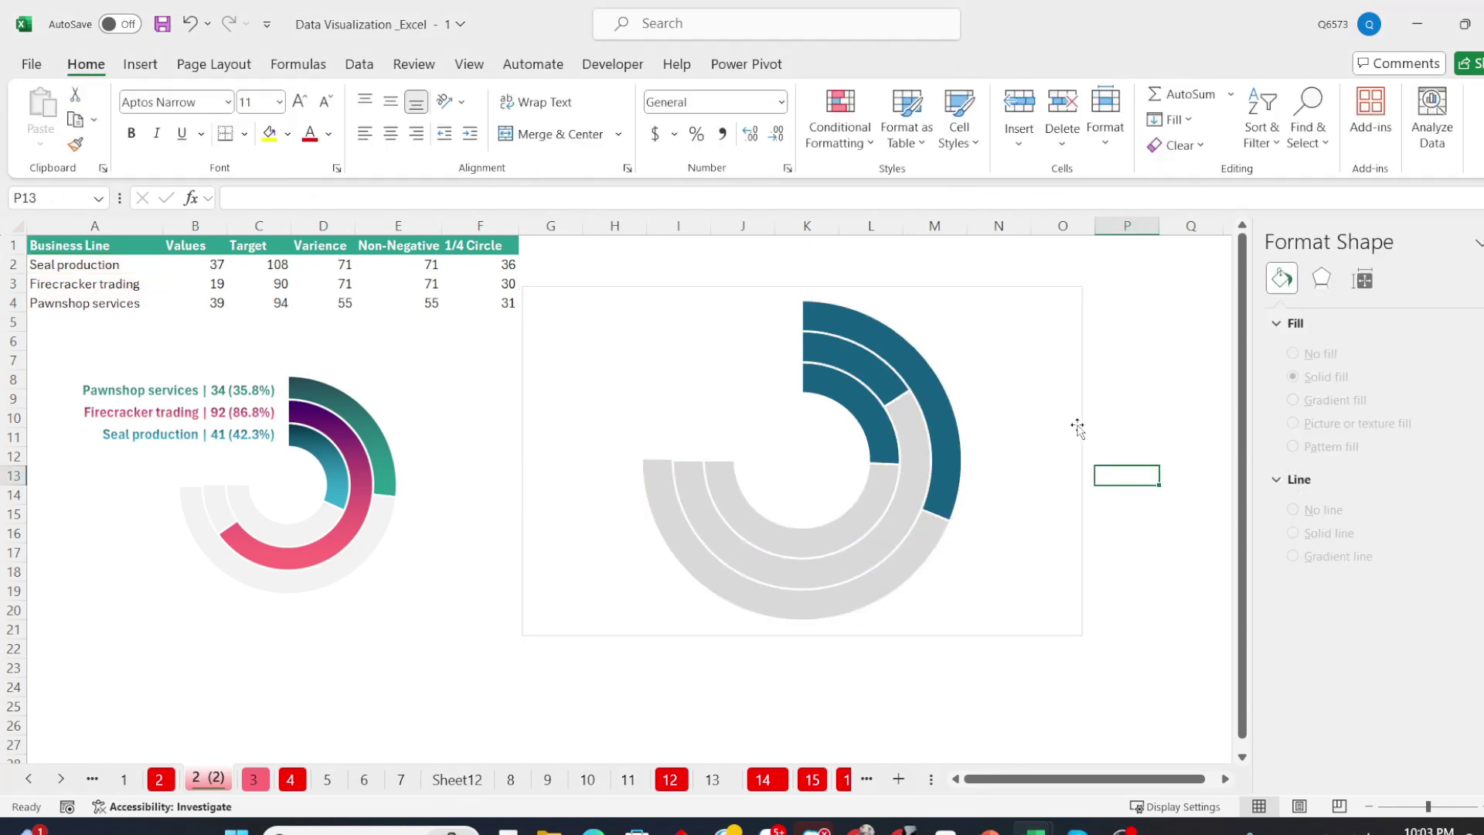
# Apply a gradient fill to the Values slice of the Pawnshop services ring, keeping only two stops at the ends.
pyautogui.click(941, 402)
pyautogui.click(942, 410)
pyautogui.click(1281, 324)
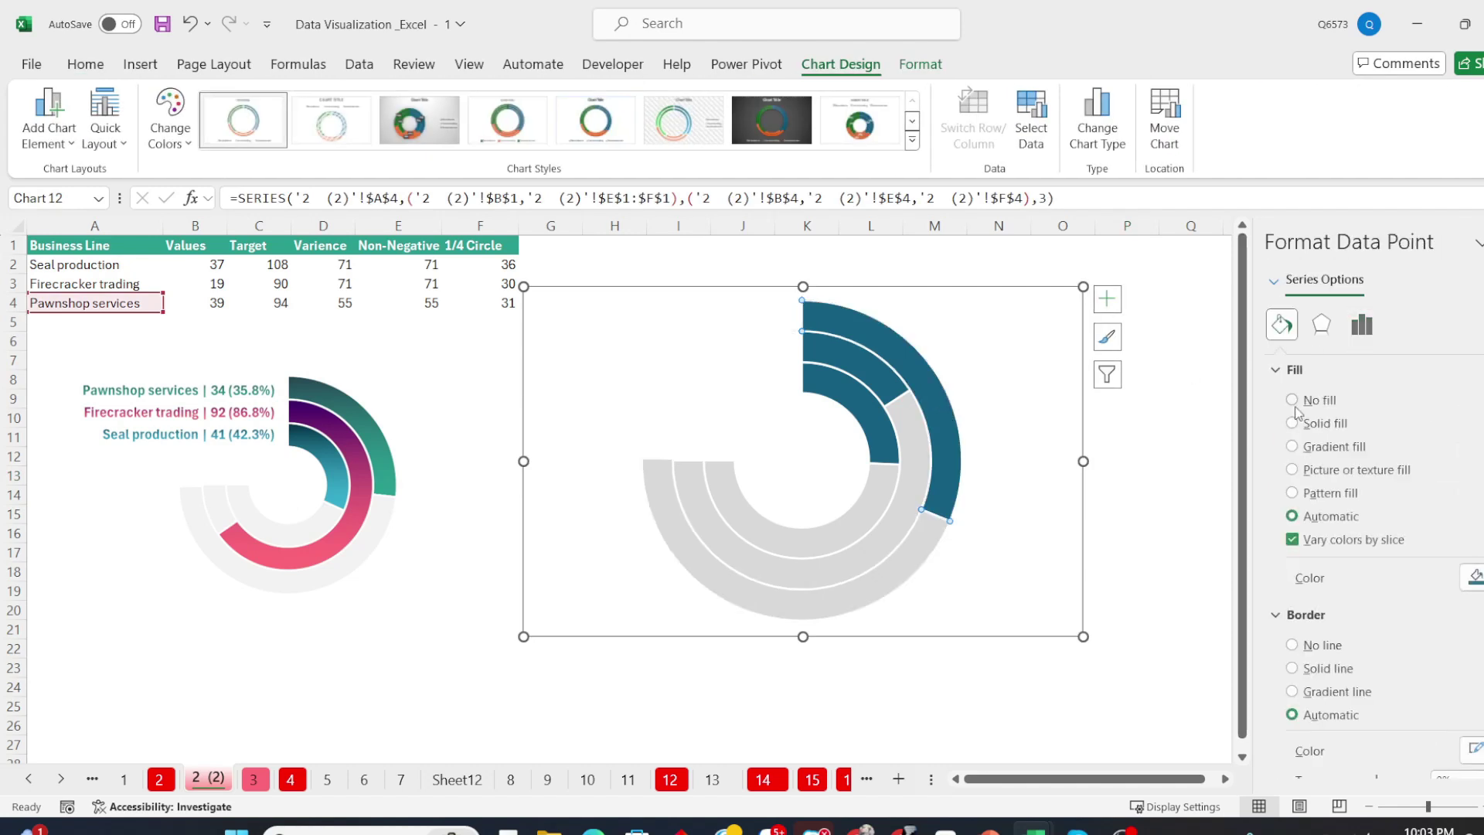
pyautogui.click(1292, 446)
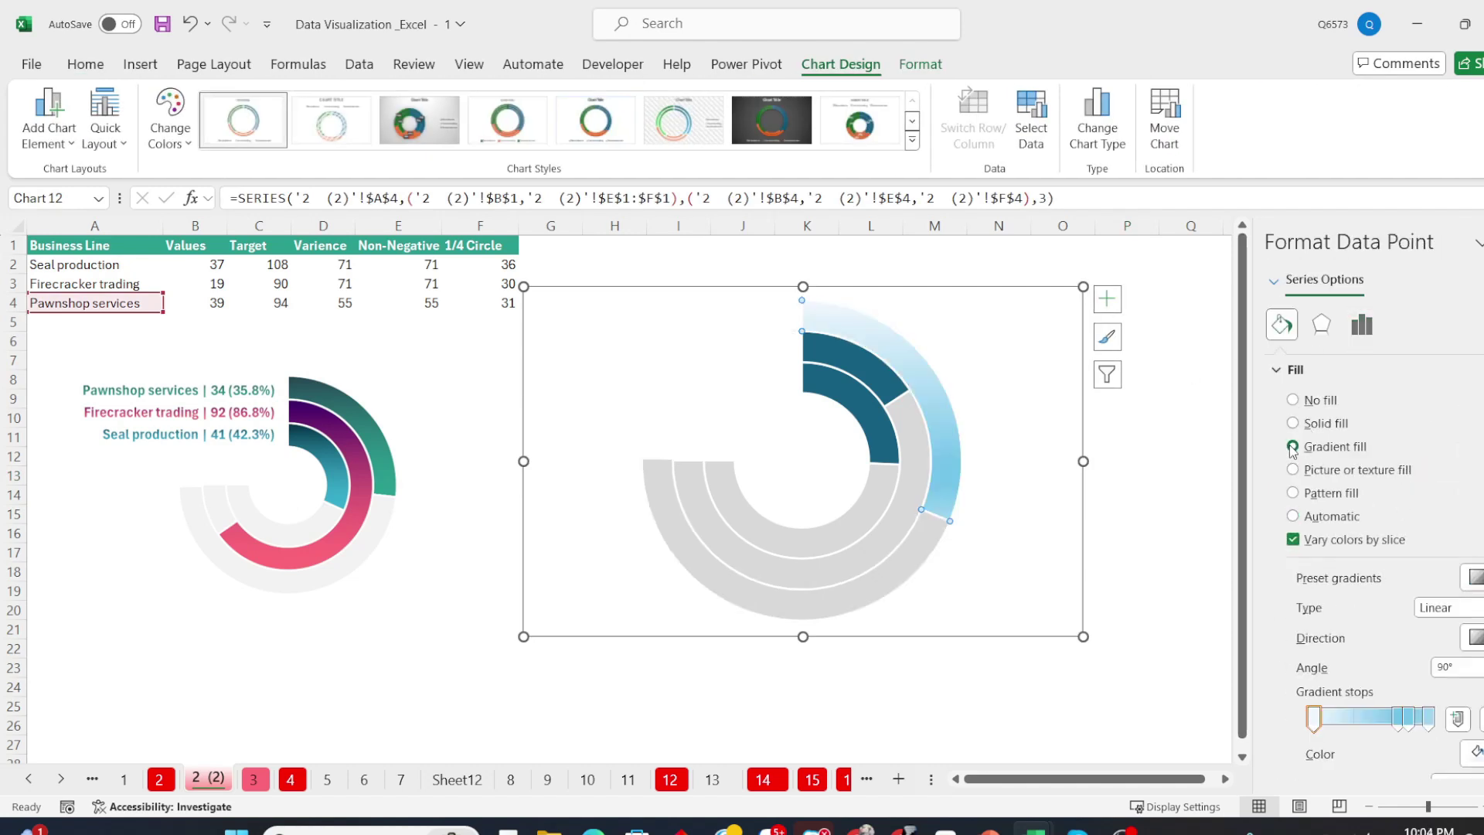
pyautogui.click(1483, 719)
pyautogui.click(1483, 719)
pyautogui.moveTo(1409, 719); pyautogui.dragTo(1300, 715)
# Switch to the gradient palette article in Chrome and copy the hex code DA3068.
pyautogui.click(859, 831)
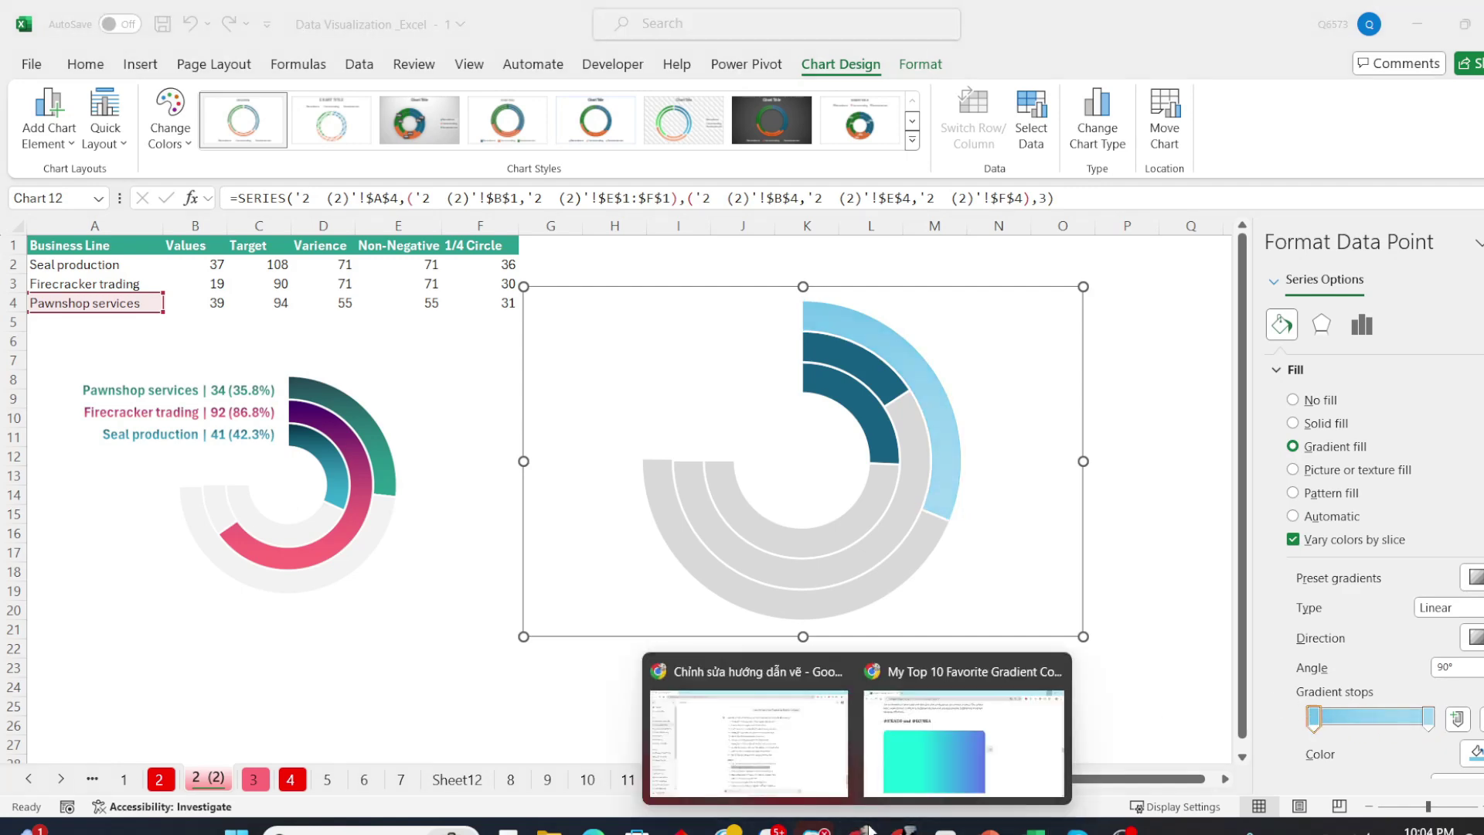
pyautogui.click(995, 744)
pyautogui.scroll(10, 661, 592)
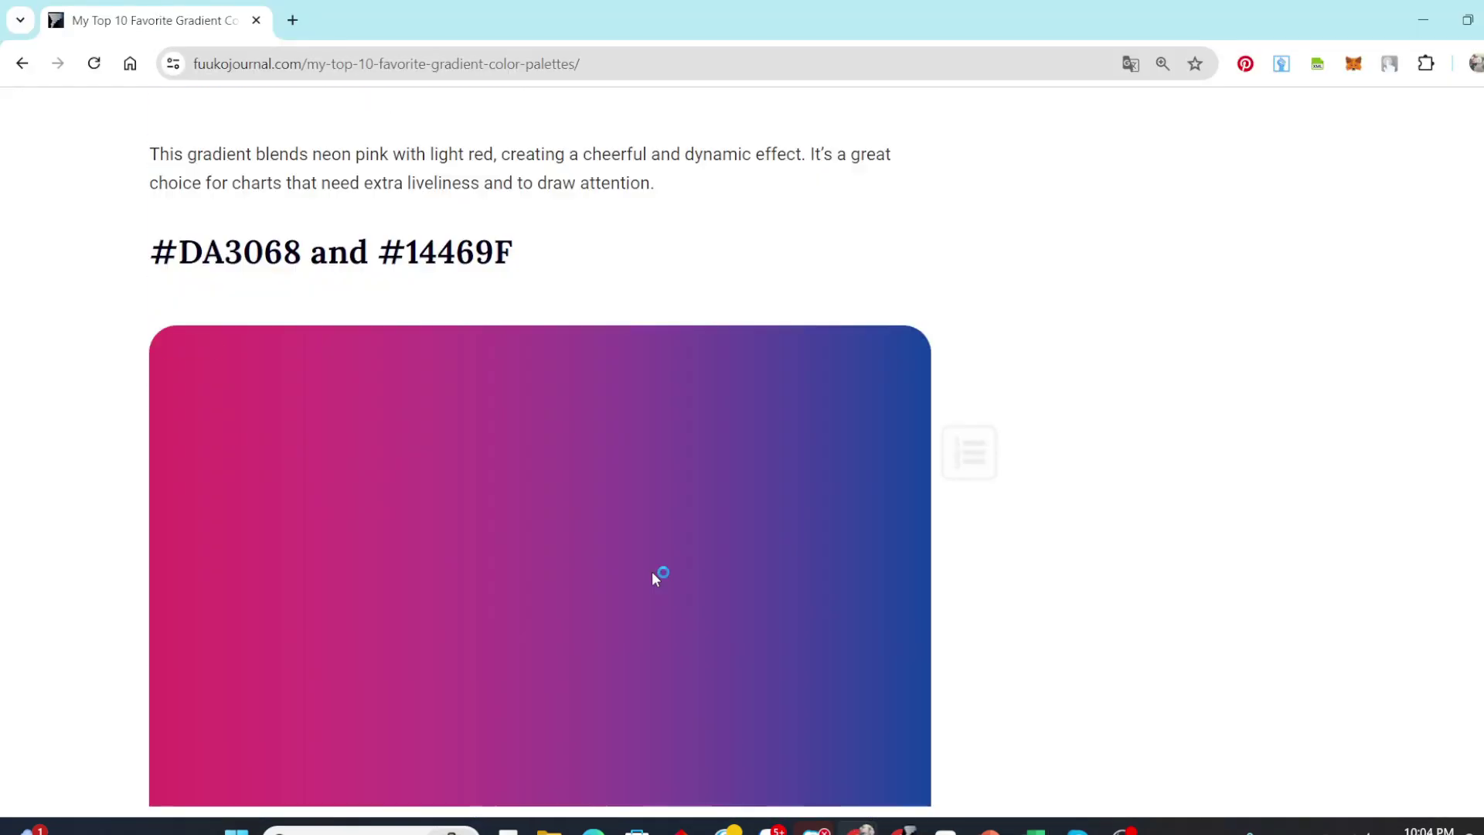
pyautogui.scroll(-3, 651, 572)
pyautogui.scroll(3, 535, 396)
pyautogui.moveTo(302, 252); pyautogui.dragTo(179, 253)
pyautogui.hotkey('ctrl', 'c')
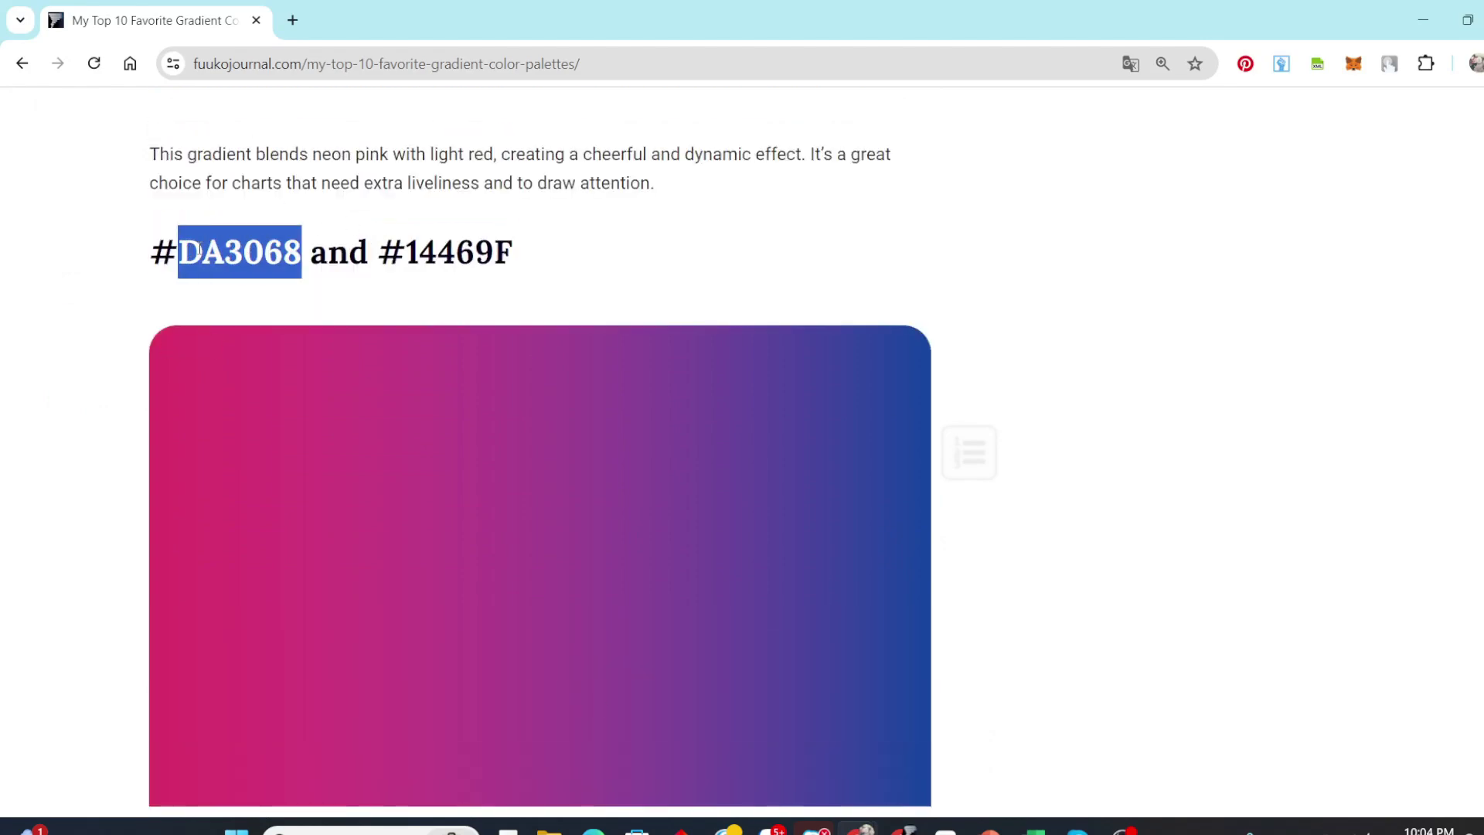
# Return to the Excel workbook and set the Pawnshop services slice's first gradient stop to #DA3068.
pyautogui.click(1036, 831)
pyautogui.click(1036, 821)
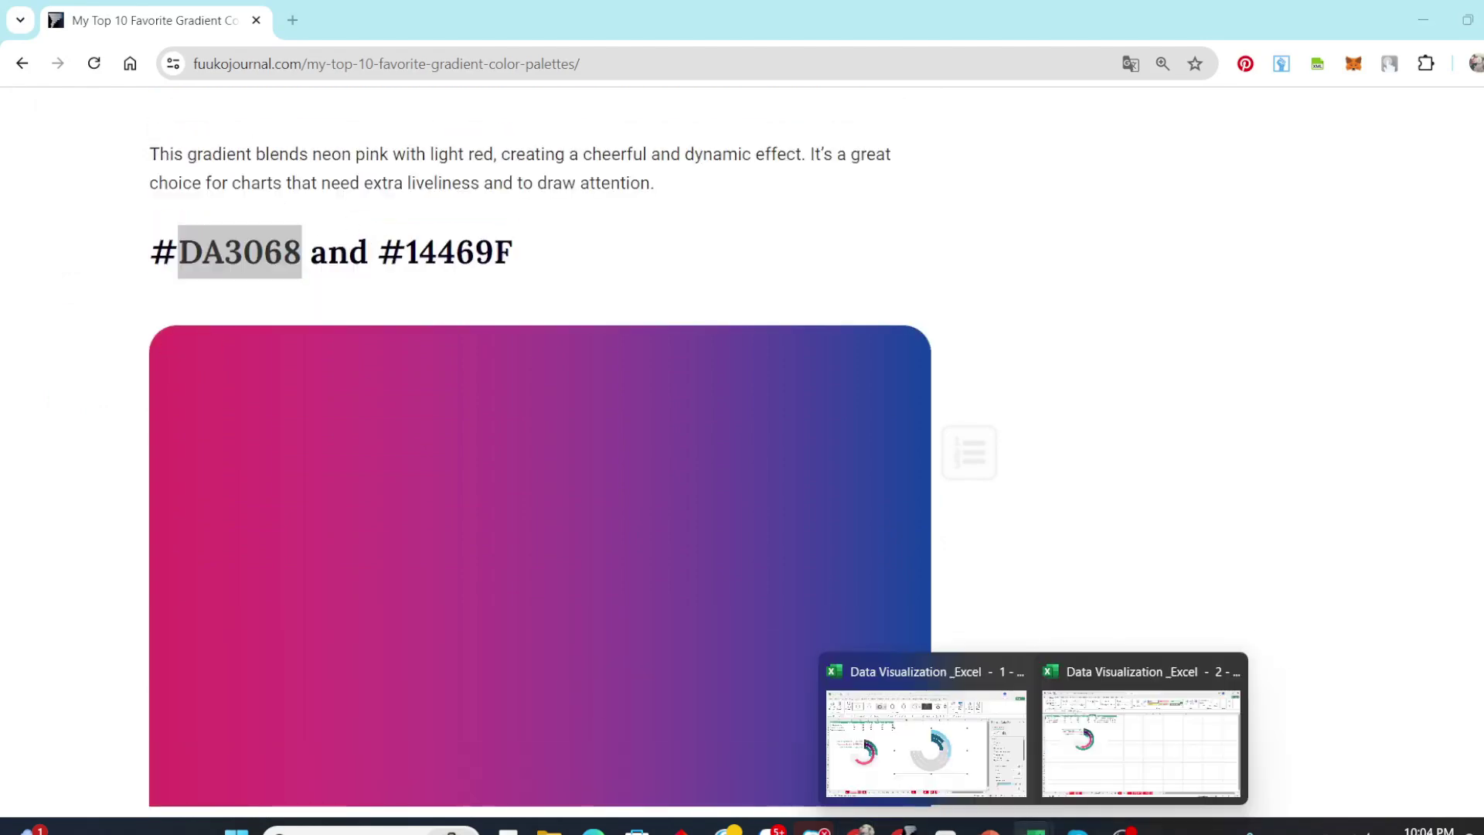
pyautogui.click(961, 756)
pyautogui.click(1478, 755)
pyautogui.click(1431, 729)
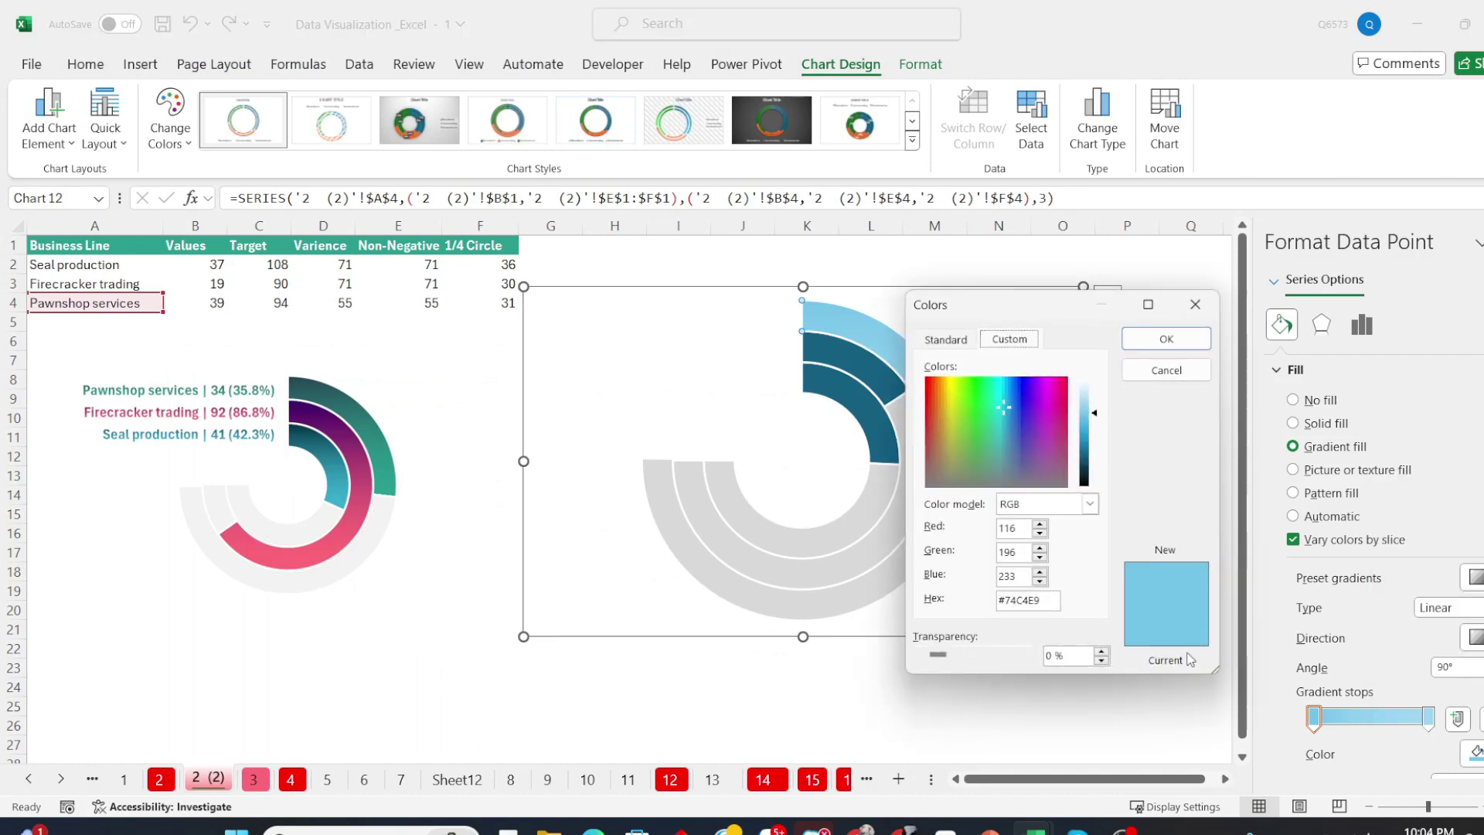
pyautogui.hotkey('ctrl', 'v')
pyautogui.click(1167, 337)
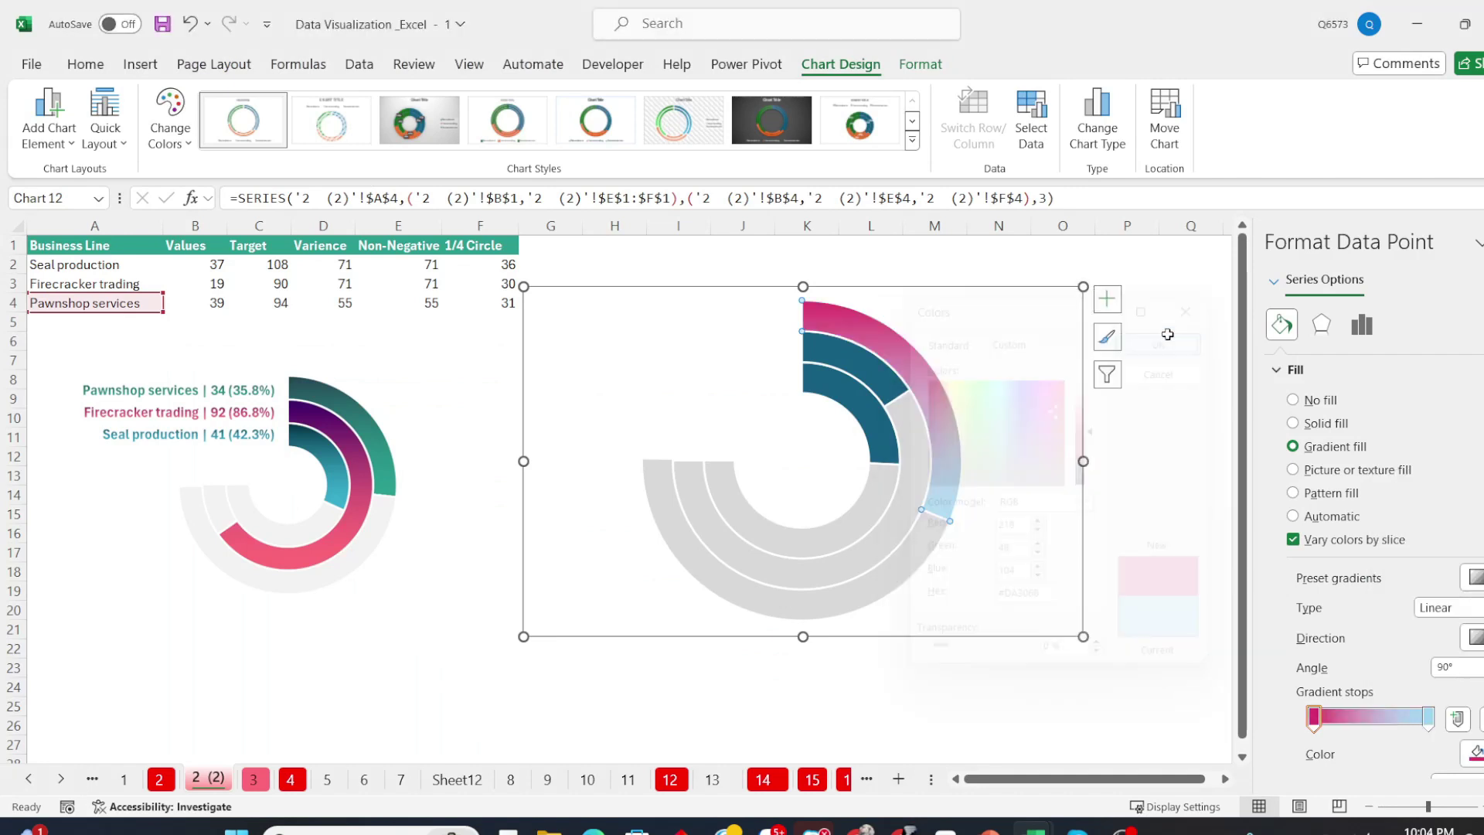
# Switch to the palette article in Chrome and copy the hex code 14469F.
pyautogui.moveTo(902, 832)
pyautogui.click(899, 768)
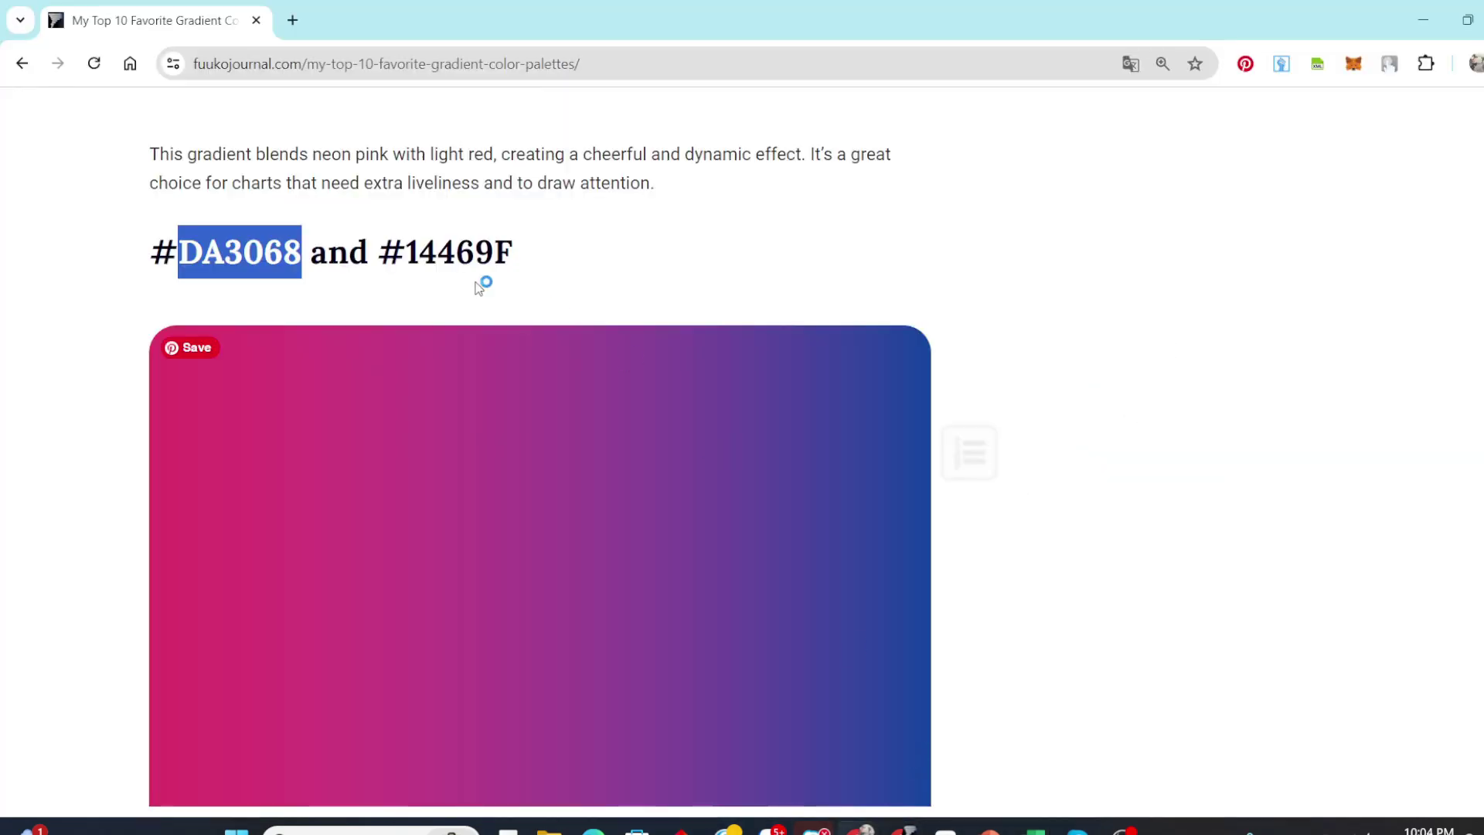
pyautogui.moveTo(407, 252); pyautogui.dragTo(512, 254)
pyautogui.hotkey('ctrl', 'c')
# Back in Excel, set the Pawnshop services slice's last gradient stop to #14469F.
pyautogui.moveTo(1036, 831)
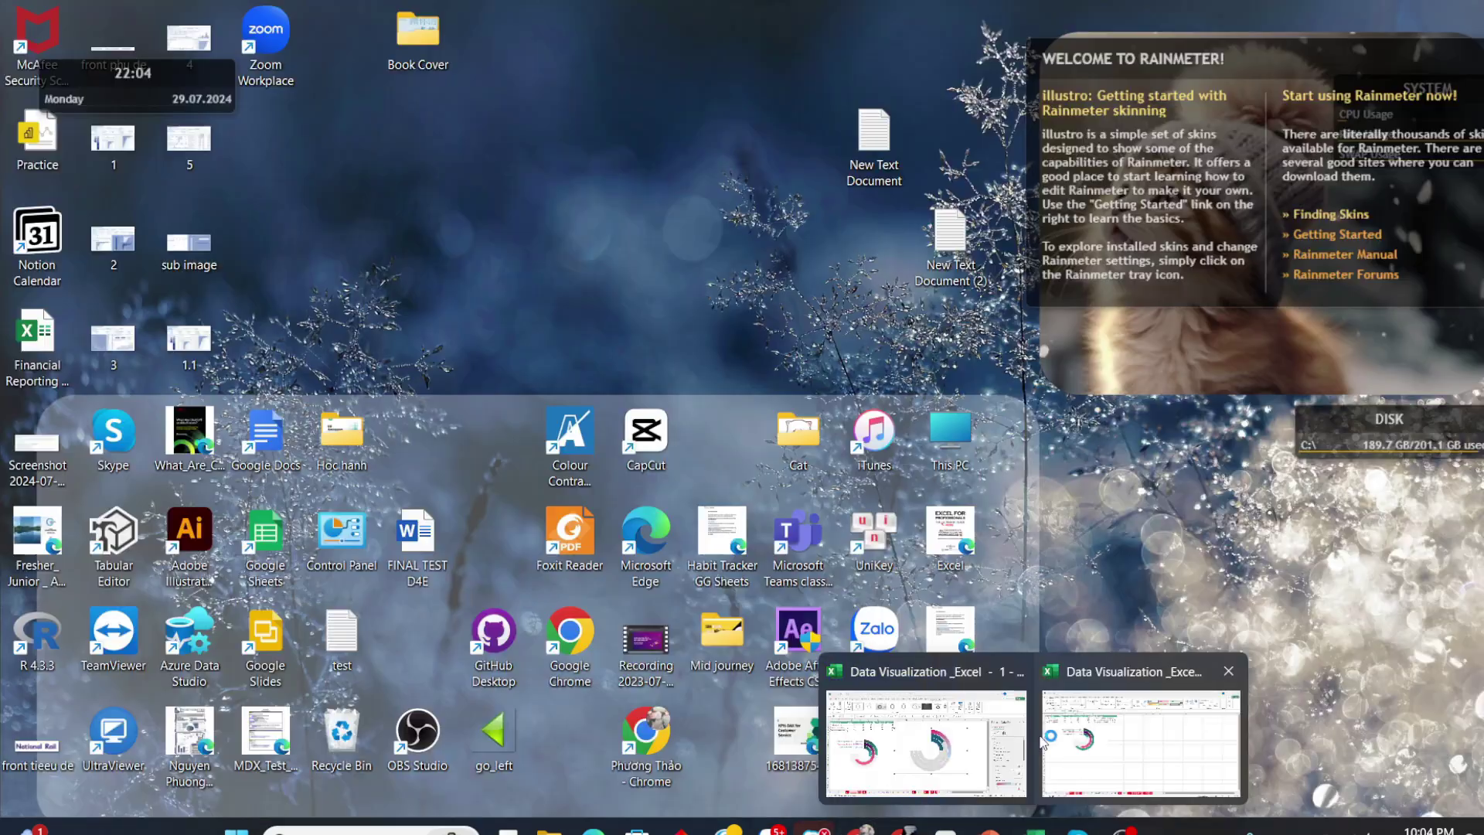
pyautogui.click(1078, 739)
pyautogui.click(1475, 754)
pyautogui.click(1314, 814)
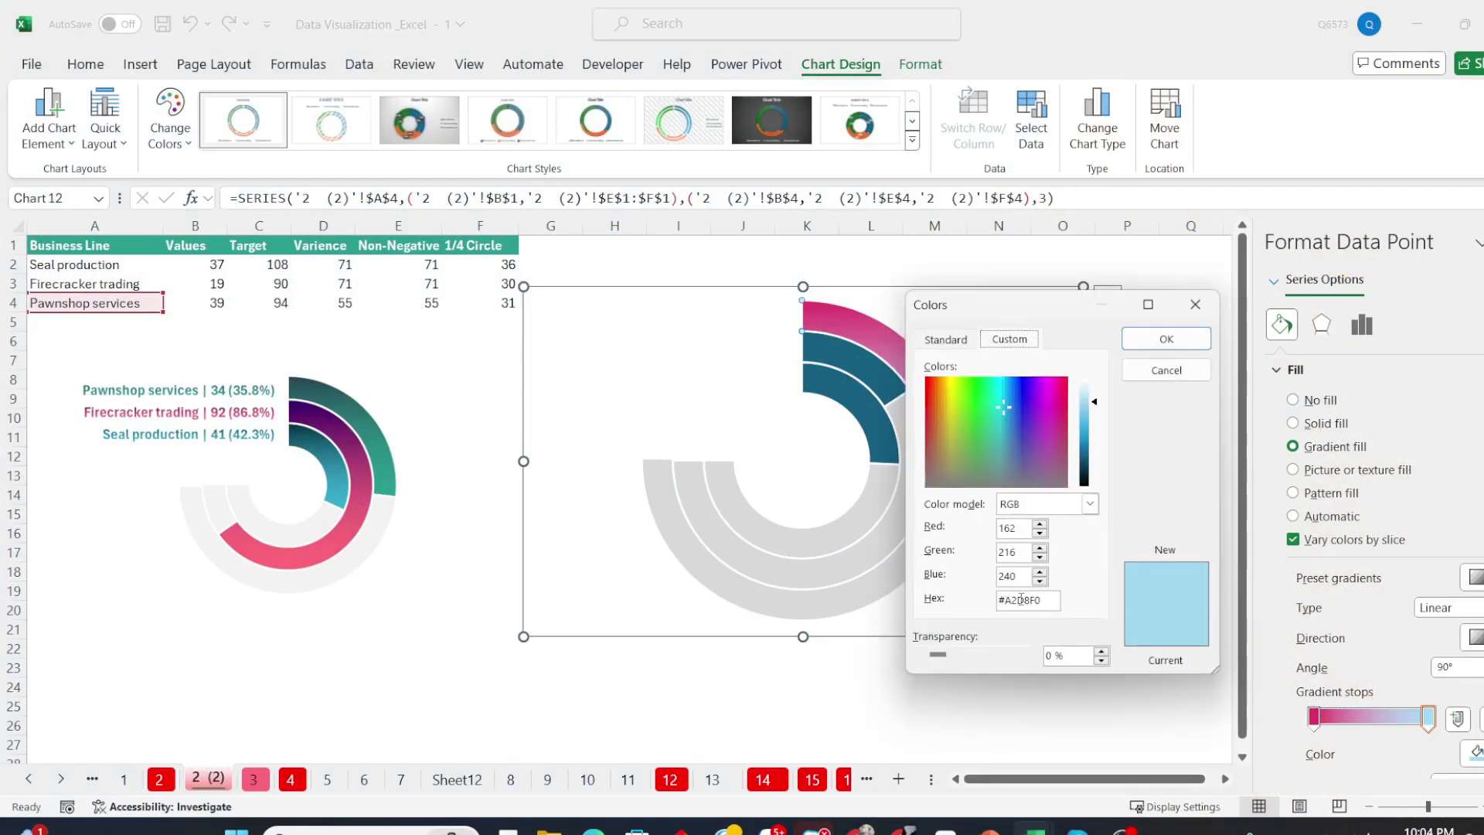
pyautogui.moveTo(1007, 601); pyautogui.dragTo(1080, 606)
pyautogui.hotkey('ctrl', 'v')
pyautogui.click(1159, 340)
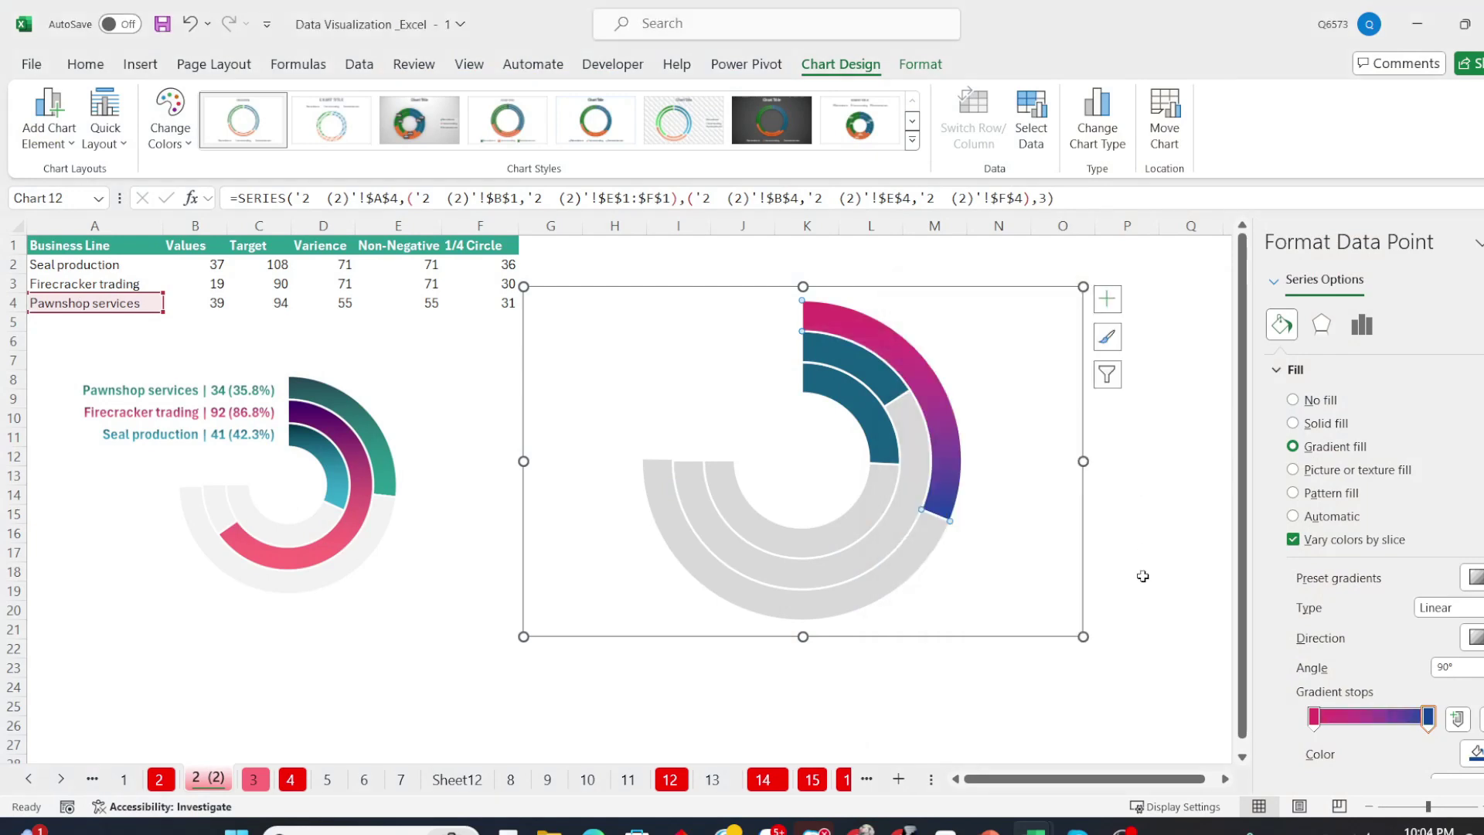
# Select the Firecracker trading ring's Values slice, and copy the hex code 17EAD9 from the palette article in Chrome.
pyautogui.click(865, 366)
pyautogui.click(866, 366)
pyautogui.moveTo(860, 831)
pyautogui.click(773, 734)
pyautogui.scroll(8, 798, 590)
pyautogui.doubleClick(236, 235)
# Return to Excel and give the Firecracker trading Values slice a gradient fill whose first stop is #17EAD9.
pyautogui.moveTo(1036, 831)
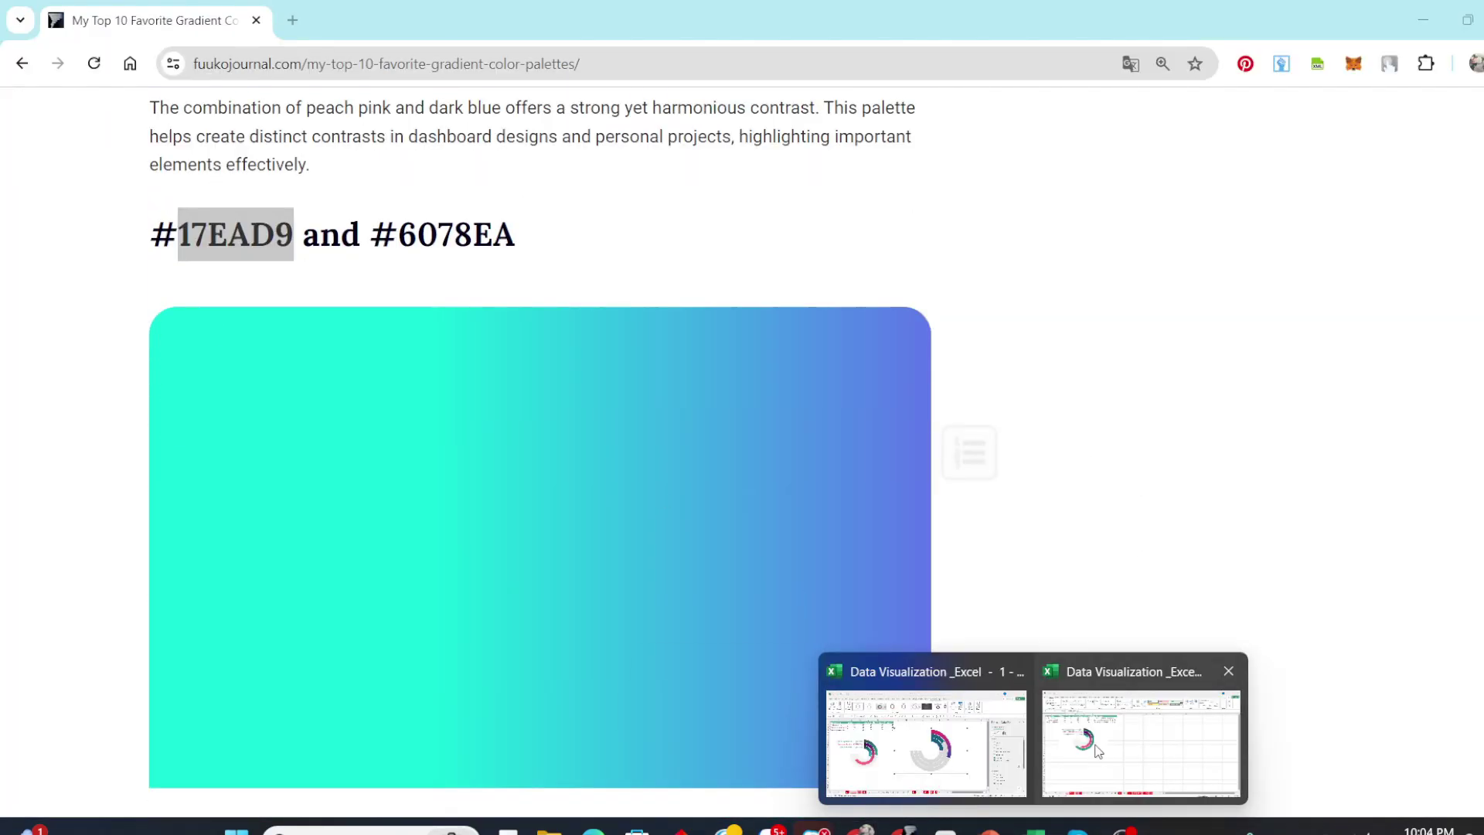
pyautogui.click(1094, 747)
pyautogui.click(1326, 446)
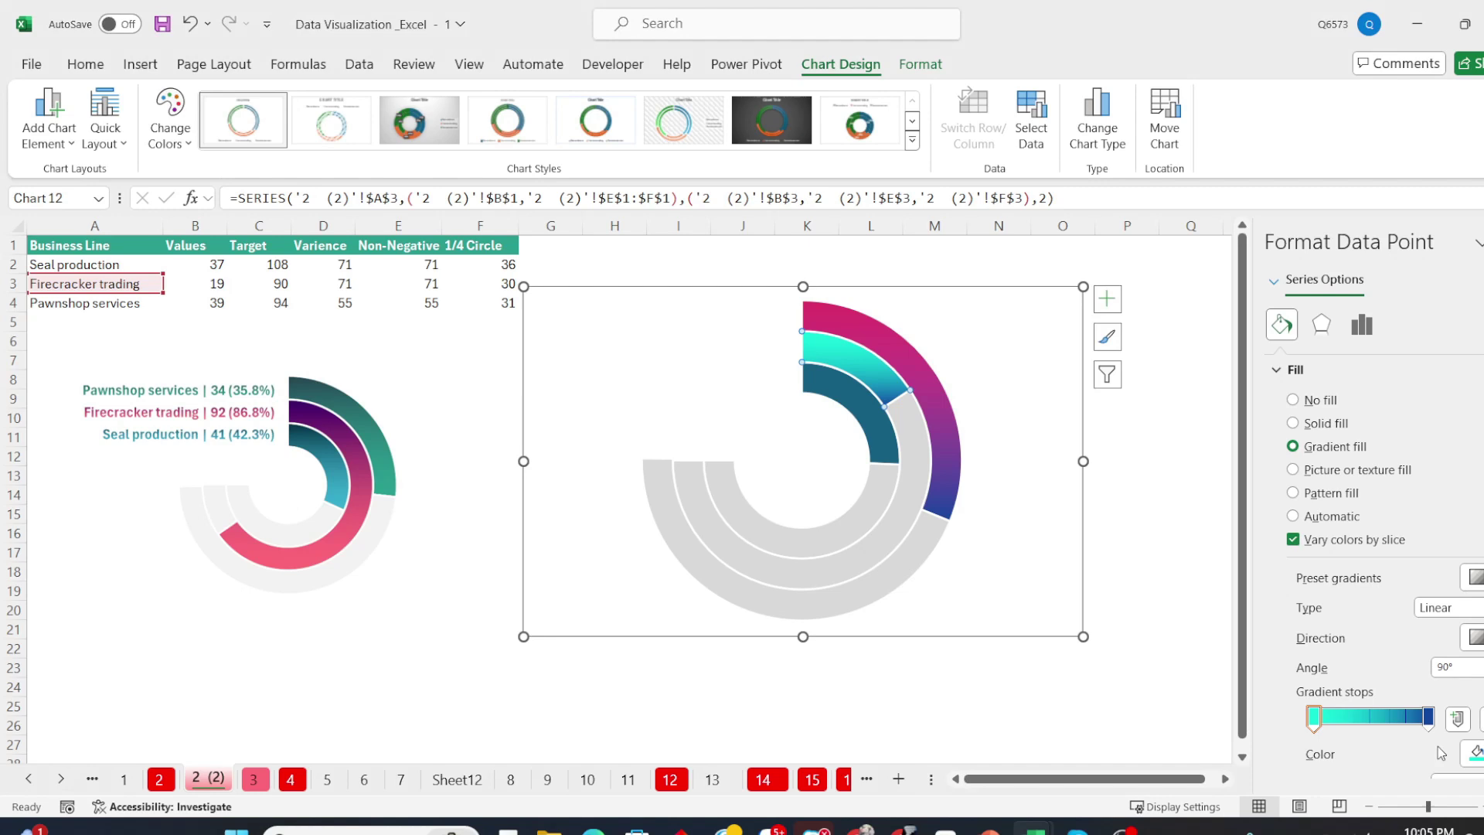
# Set the first gradient stop of the Firecracker trading Values slice to #6078EA.
pyautogui.click(1475, 753)
pyautogui.click(1430, 726)
pyautogui.moveTo(1008, 600); pyautogui.dragTo(1071, 603)
pyautogui.write('6078EA')
pyautogui.click(1165, 339)
pyautogui.moveTo(860, 831)
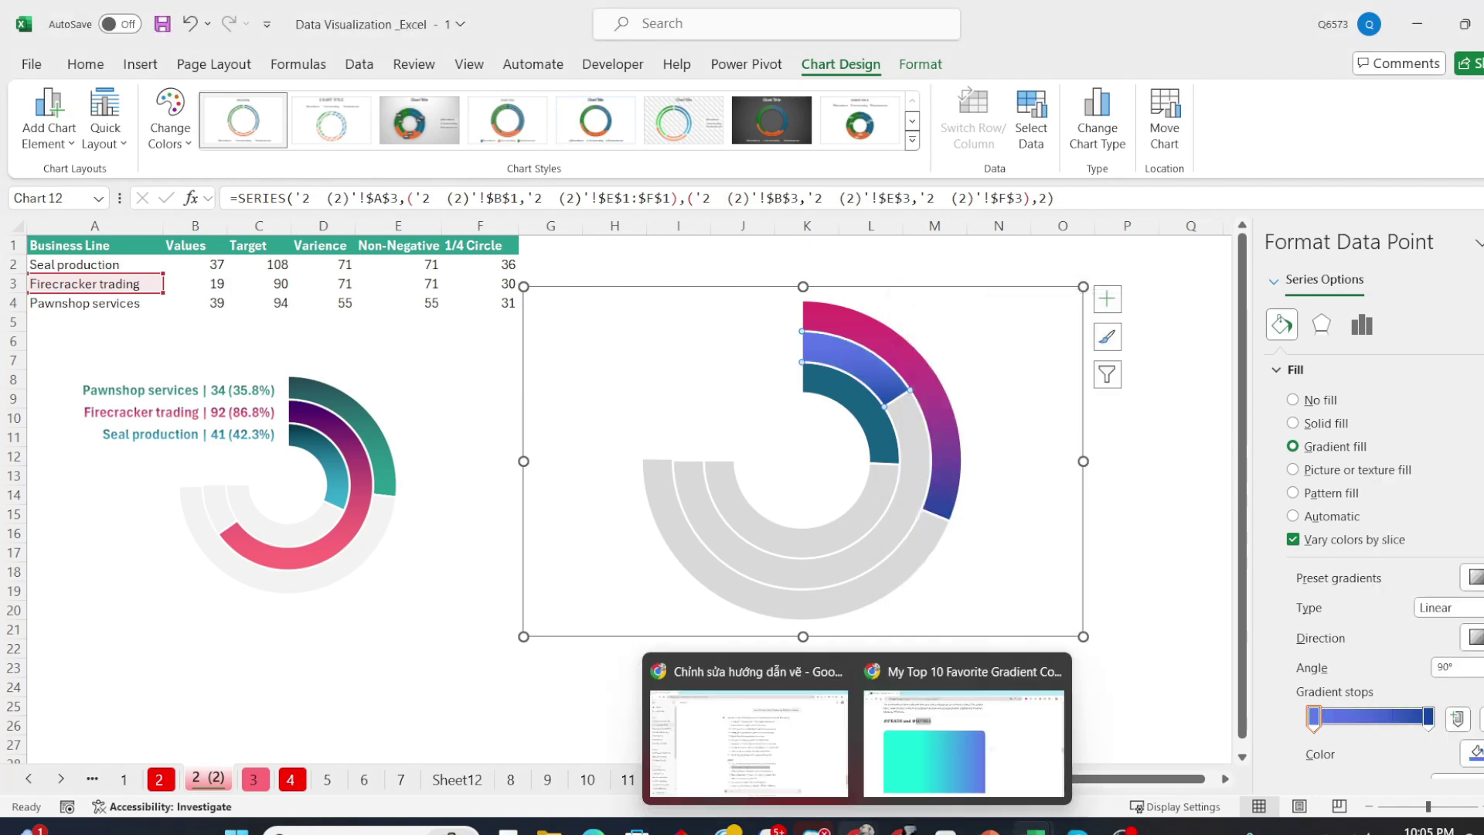
# Recolor the Firecracker trading slice's gradient with turquoise #17EAD9 at the first stop and blue #6078EA at the last.
pyautogui.click(1429, 719)
pyautogui.click(1475, 753)
pyautogui.click(1396, 699)
pyautogui.click(1314, 719)
pyautogui.click(1475, 753)
pyautogui.click(1396, 700)
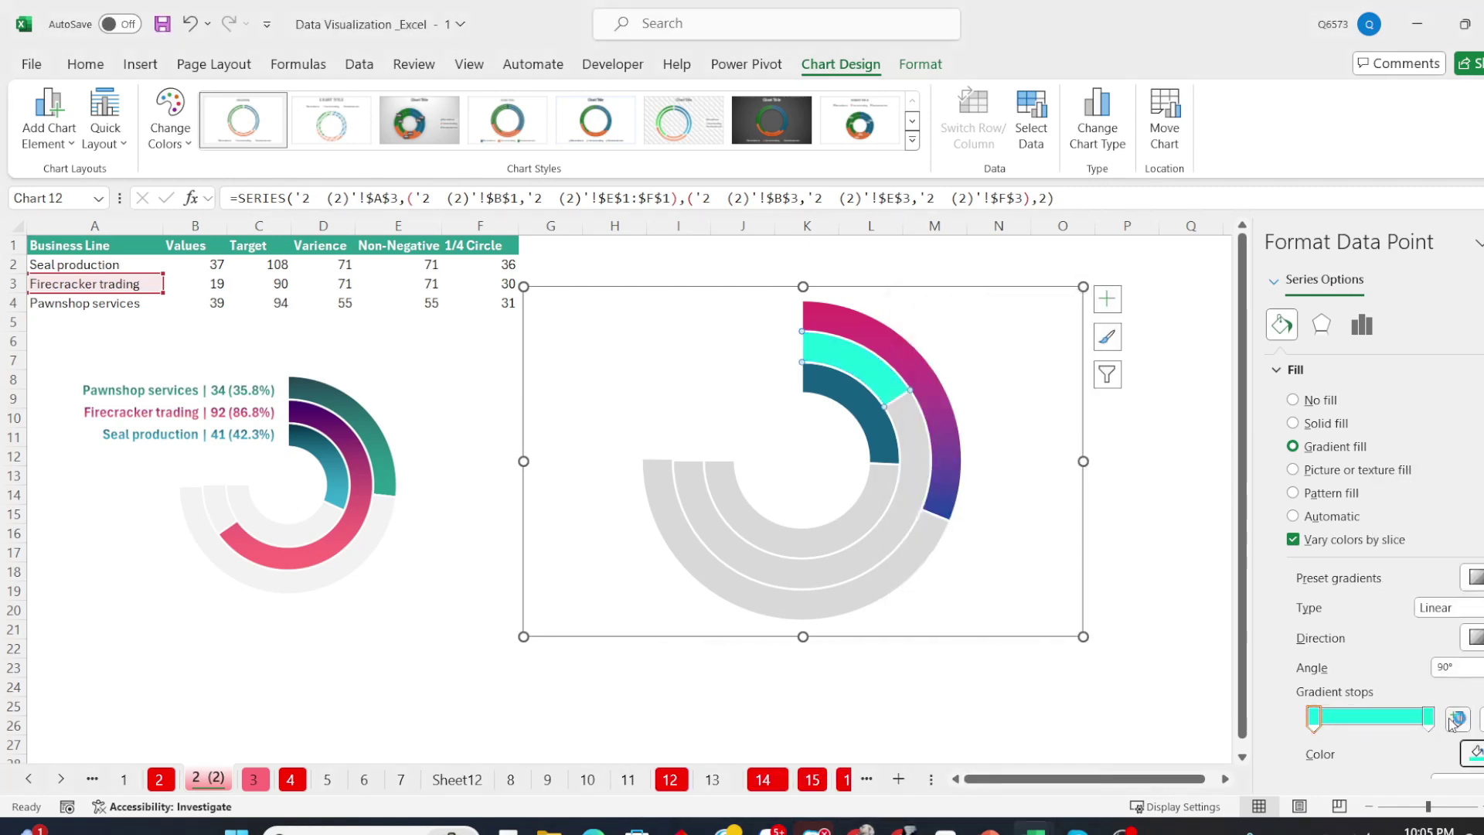
pyautogui.click(1428, 719)
pyautogui.click(1476, 753)
pyautogui.click(1380, 699)
# Switch to the palette article in Chrome and copy the hex code 022F40.
pyautogui.moveTo(860, 831)
pyautogui.click(964, 735)
pyautogui.scroll(15, 735, 619)
pyautogui.doubleClick(285, 493)
pyautogui.hotkey('ctrl', 'c')
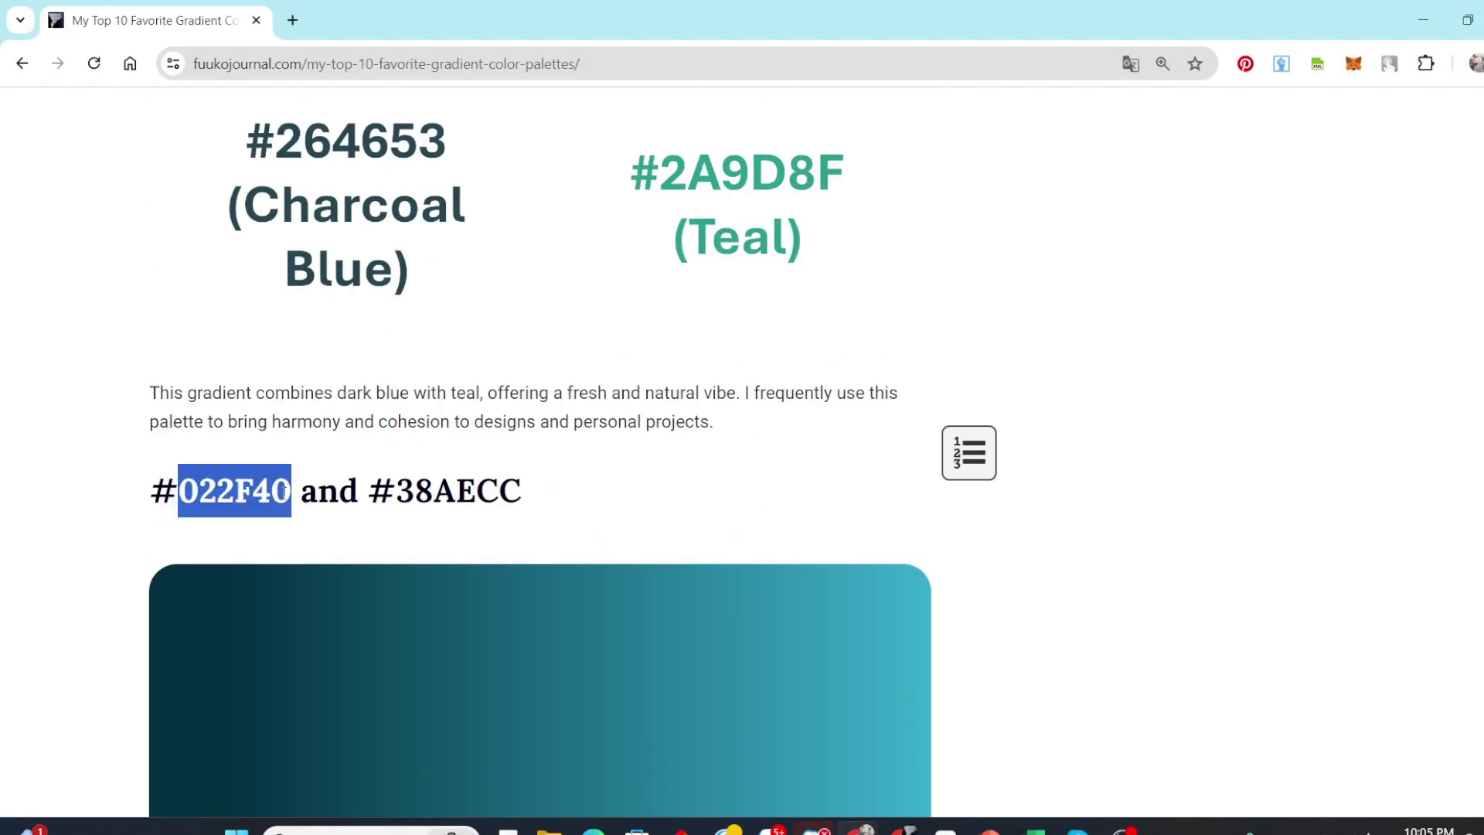
# In Excel, apply a gradient fill to the Seal production ring's Values slice with its first stop set to #022F40.
pyautogui.click(1036, 832)
pyautogui.doubleClick(882, 440)
pyautogui.click(1293, 446)
pyautogui.click(1475, 753)
pyautogui.click(1396, 700)
pyautogui.doubleClick(1022, 601)
pyautogui.hotkey('ctrl', 'v')
pyautogui.click(1166, 339)
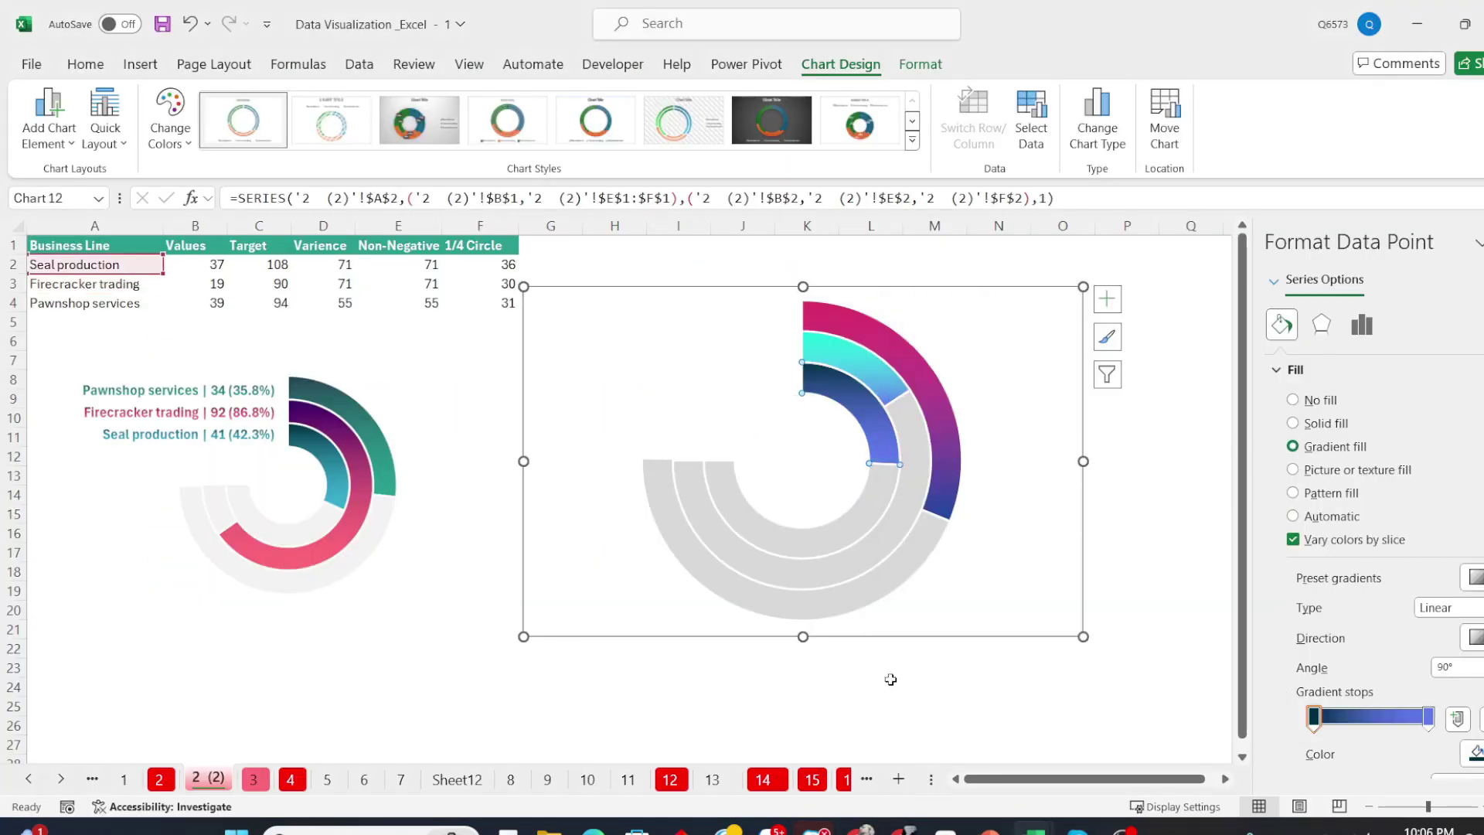
# Set the Seal production slice's last gradient stop to #38AECC, copied from the palette article in Chrome.
pyautogui.click(964, 734)
pyautogui.doubleClick(457, 491)
pyautogui.click(1036, 831)
pyautogui.click(1429, 719)
pyautogui.click(1475, 753)
pyautogui.click(1396, 700)
pyautogui.click(1166, 339)
pyautogui.click(1164, 532)
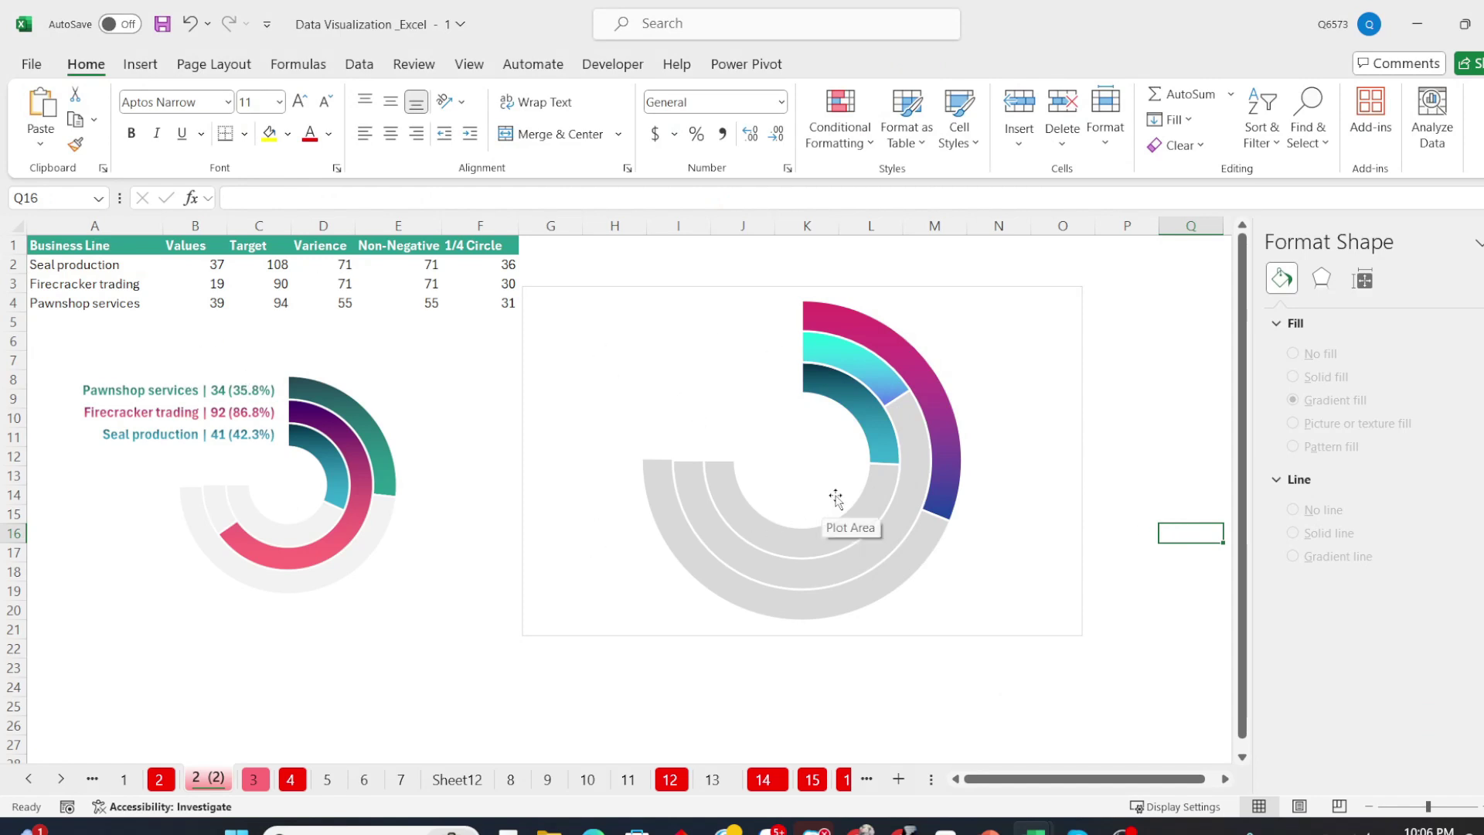
pyautogui.click(879, 425)
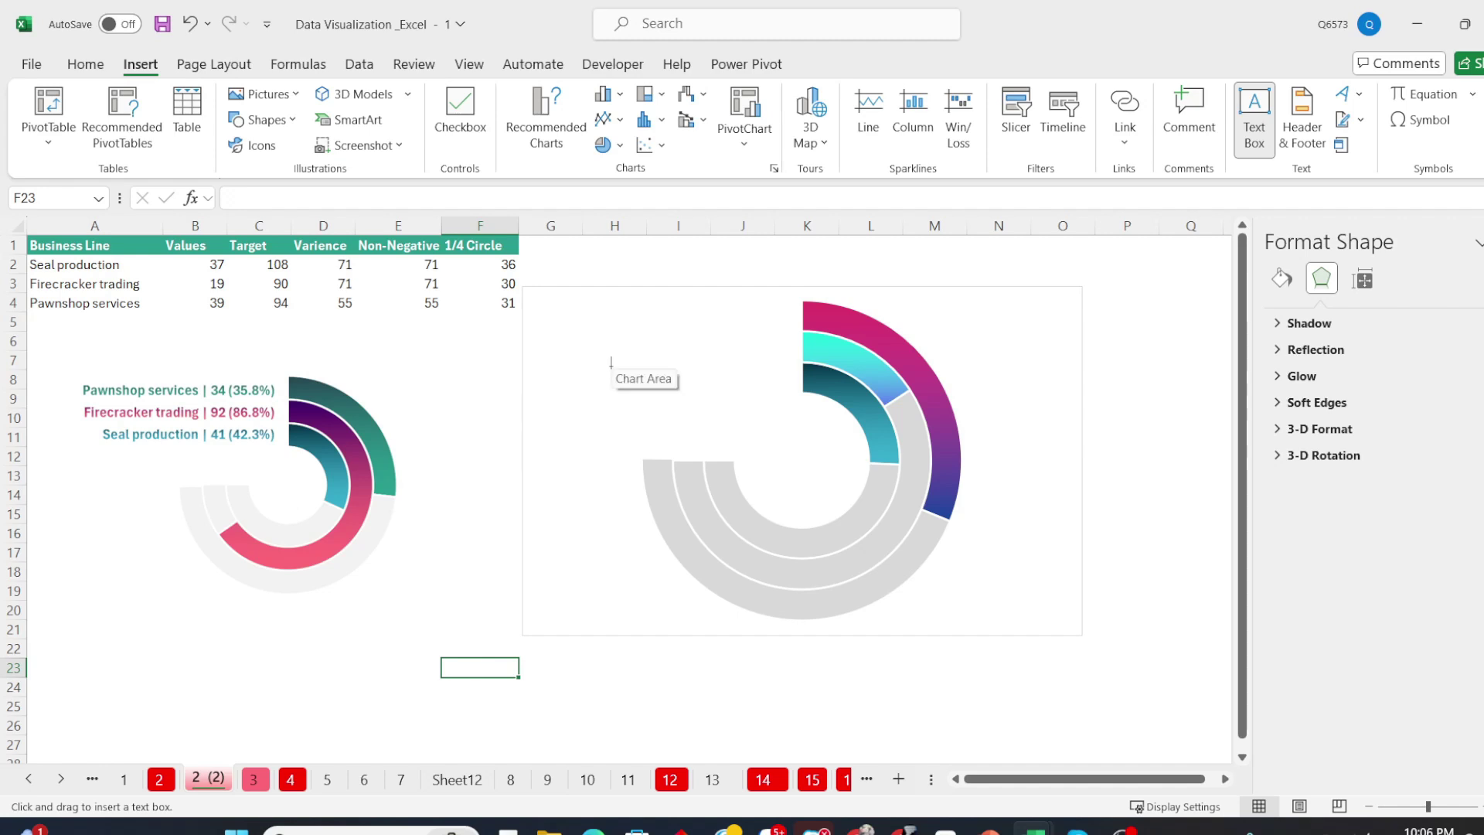
pyautogui.press('Escape')
pyautogui.click(470, 364)
pyautogui.click(467, 345)
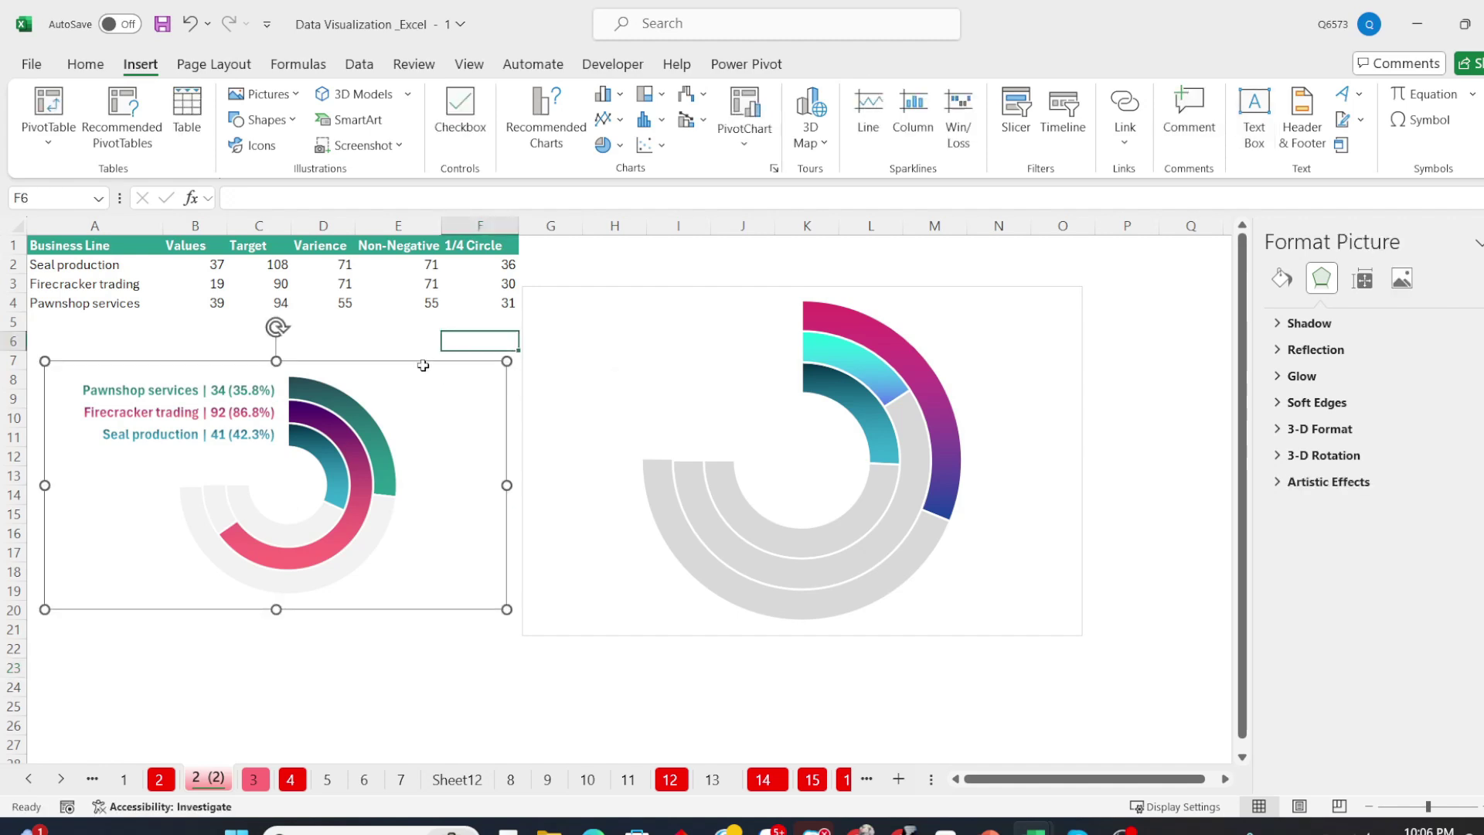
# Add the header Data Label in G1 and move the radial chart down, clear of the table rows.
pyautogui.click(545, 252)
pyautogui.write('Data')
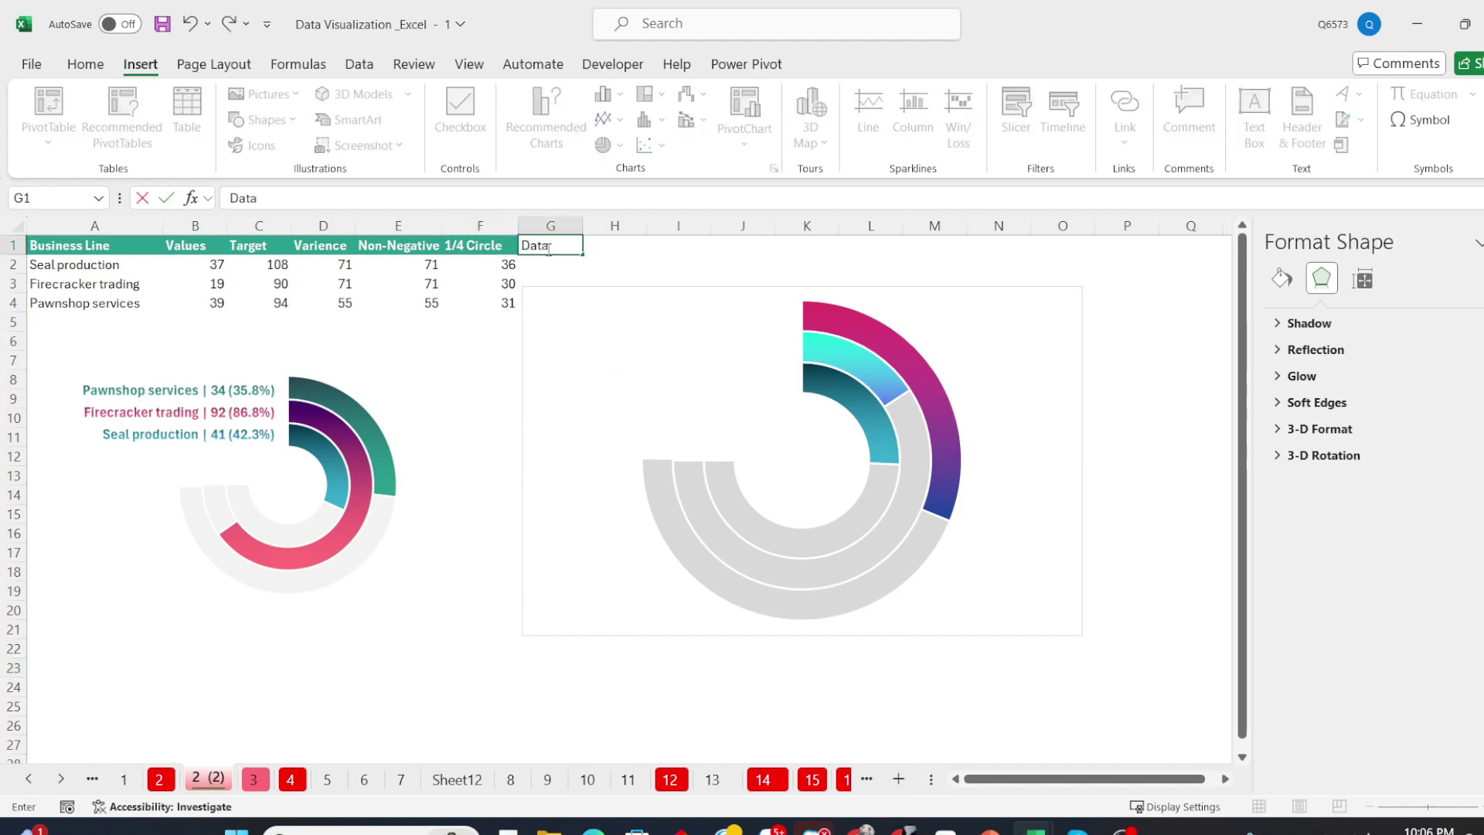
pyautogui.write(' Label')
pyautogui.press('Return')
pyautogui.moveTo(696, 295); pyautogui.dragTo(692, 366)
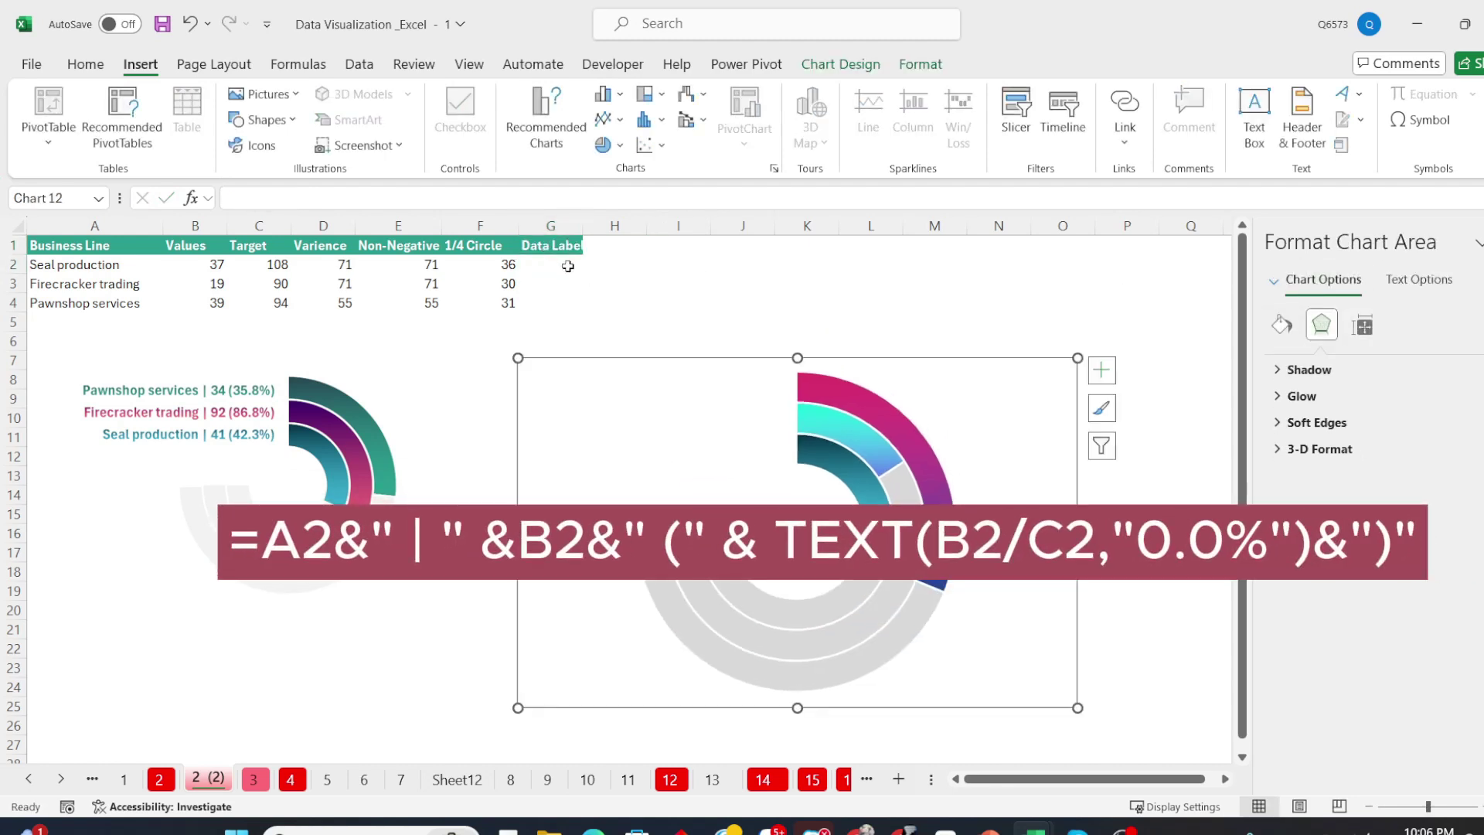
# In G2, build the label formula =A2&" | " &B2&" (" & TEXT(B2/C2,"0.0%")&")".
pyautogui.click(568, 266)
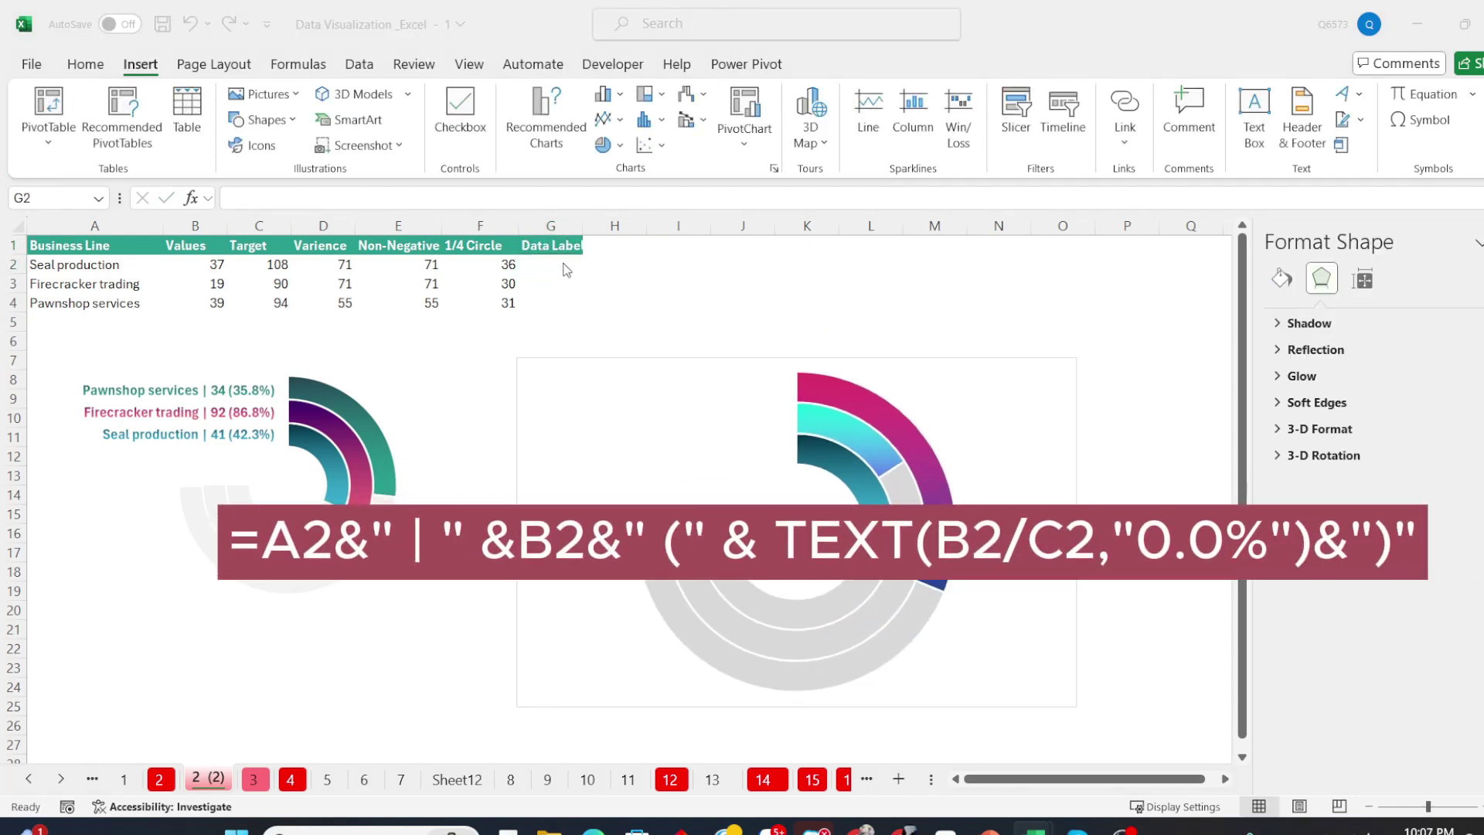
pyautogui.write('=')
pyautogui.click(144, 265)
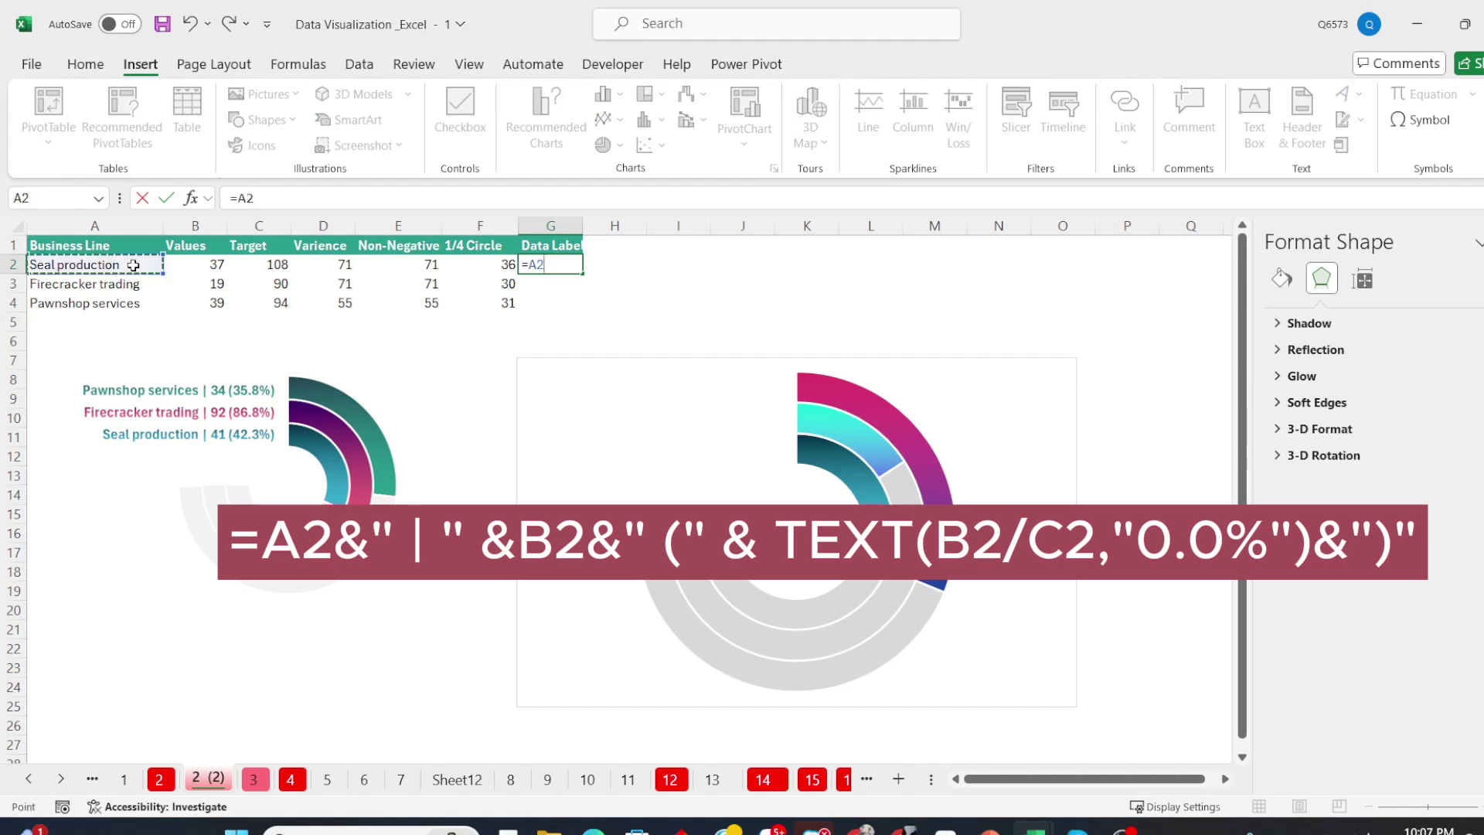
pyautogui.click(282, 193)
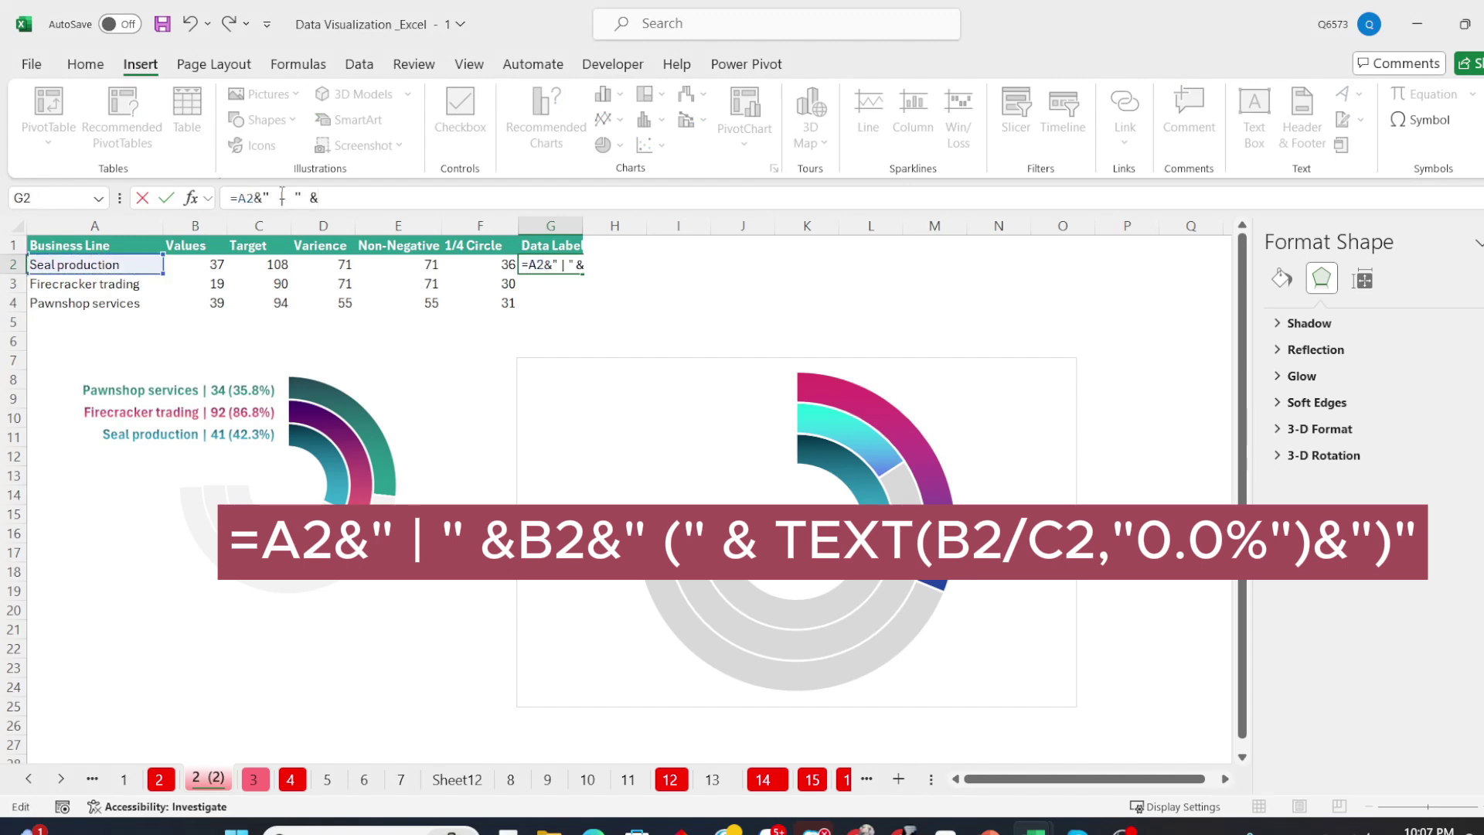
pyautogui.click(198, 266)
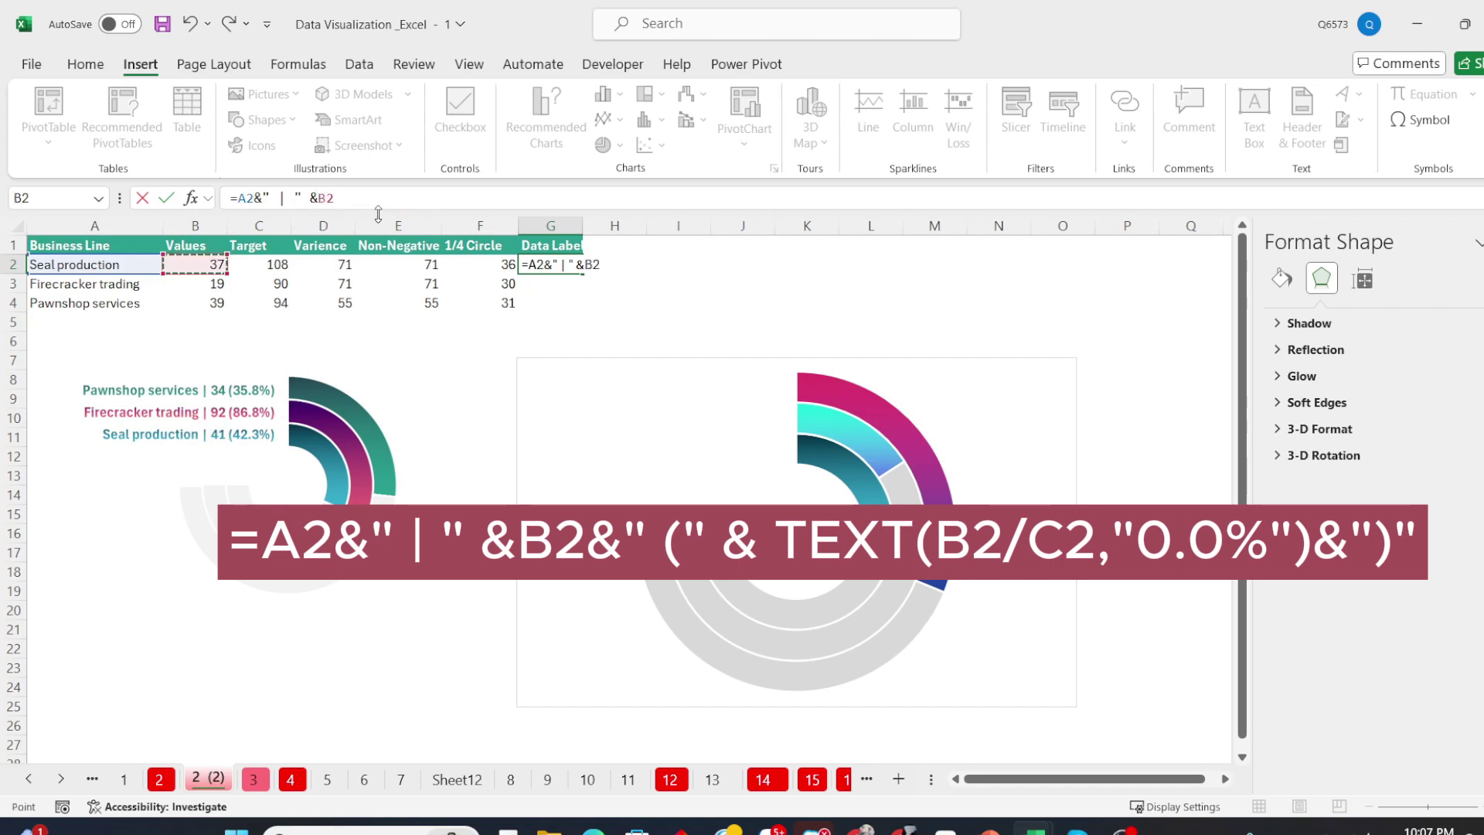
pyautogui.write('&" (')
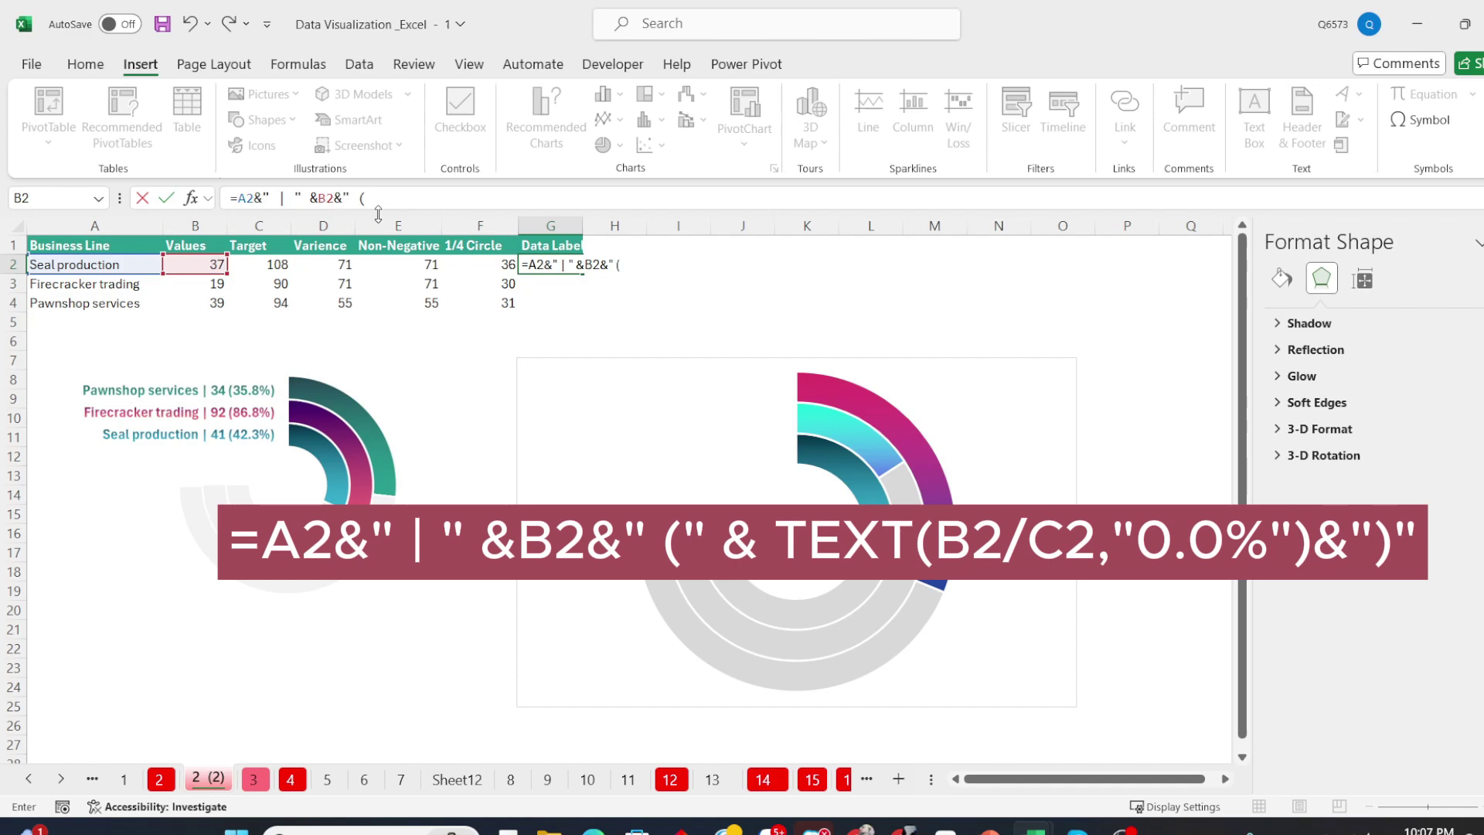
pyautogui.write('" & text')
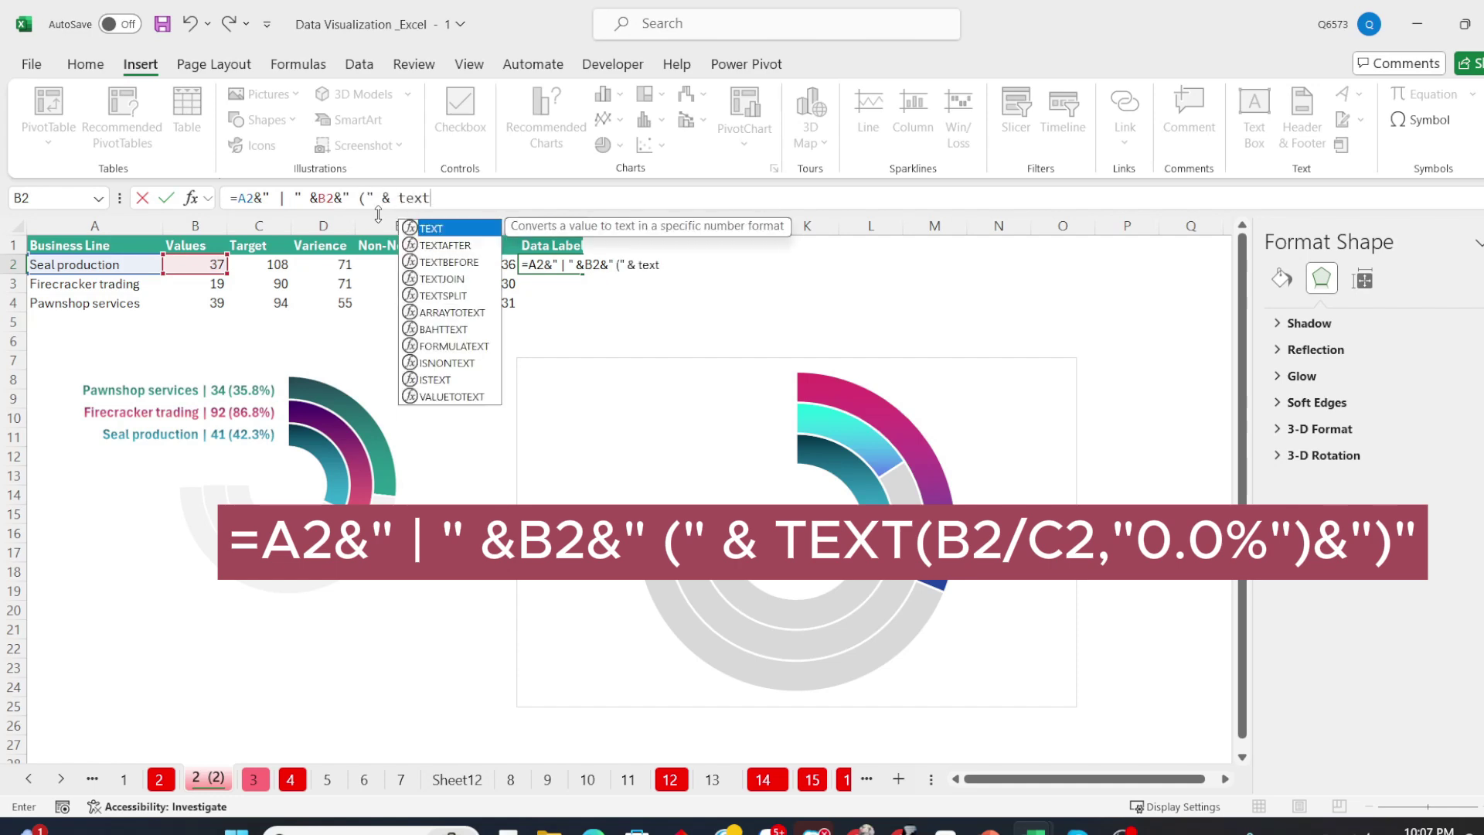
pyautogui.write('(')
pyautogui.click(199, 264)
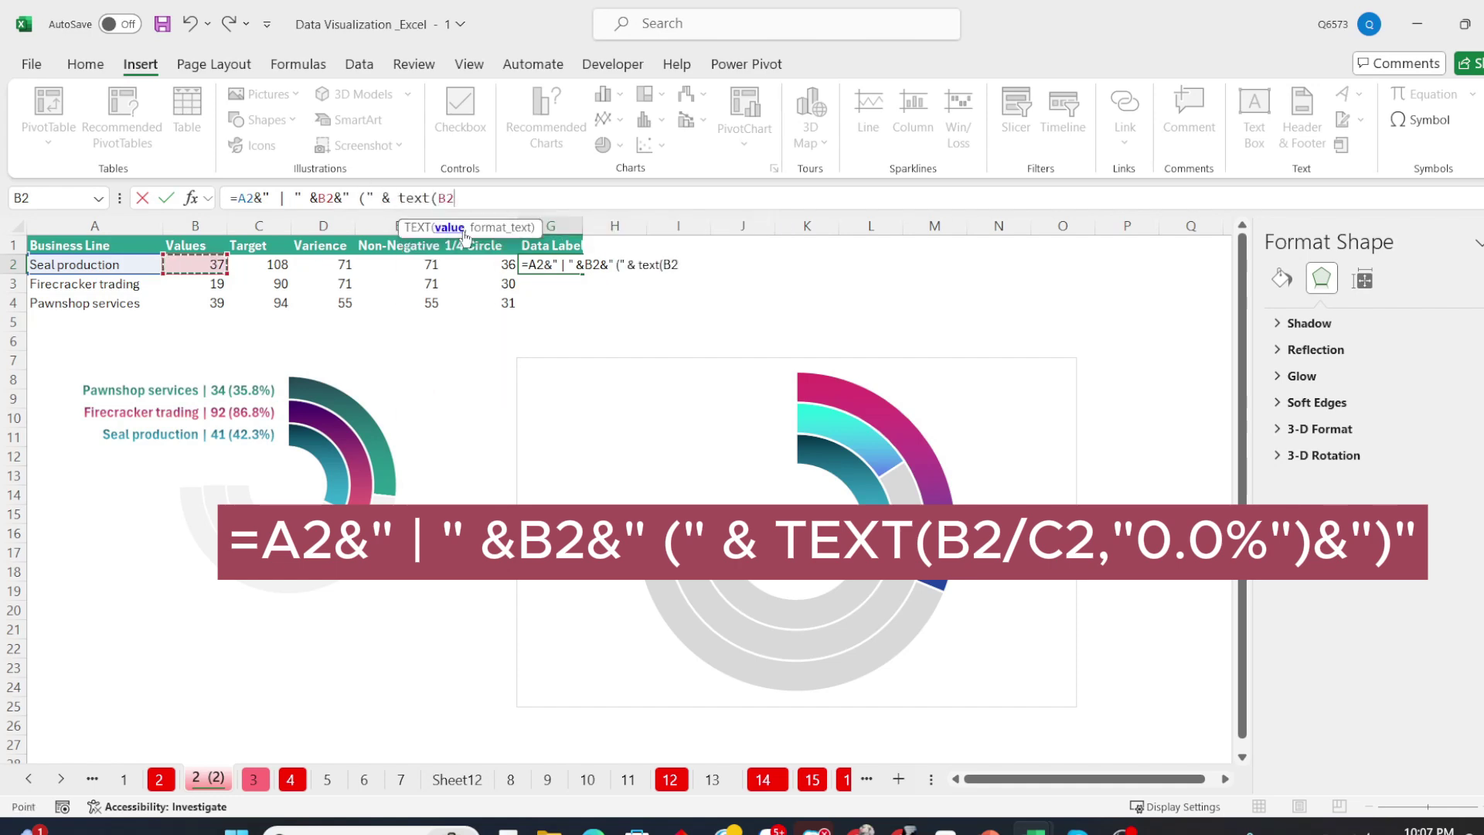
pyautogui.write('/')
pyautogui.click(271, 265)
pyautogui.write(',"0.0%')
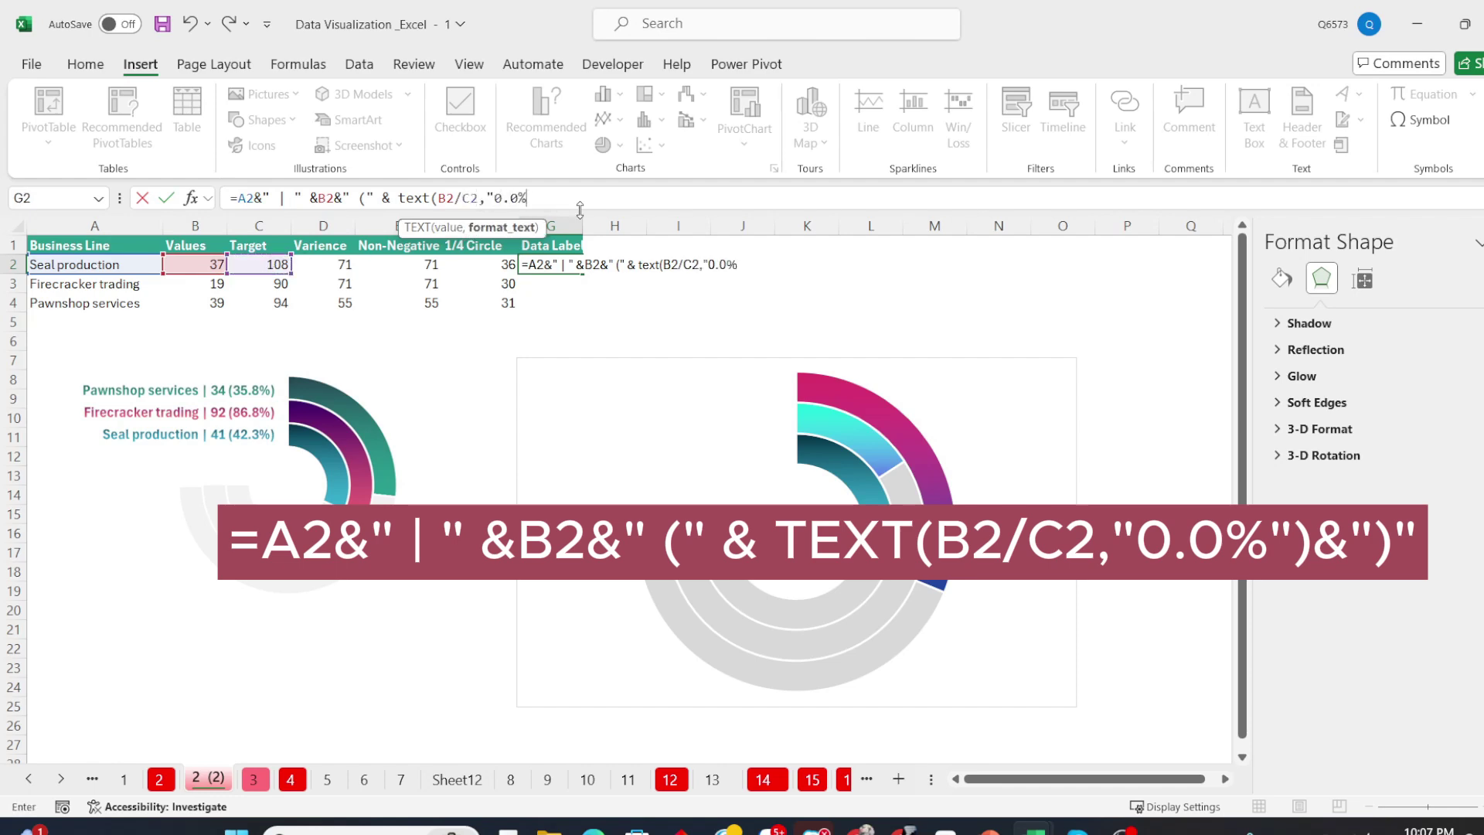
pyautogui.write('")&")"')
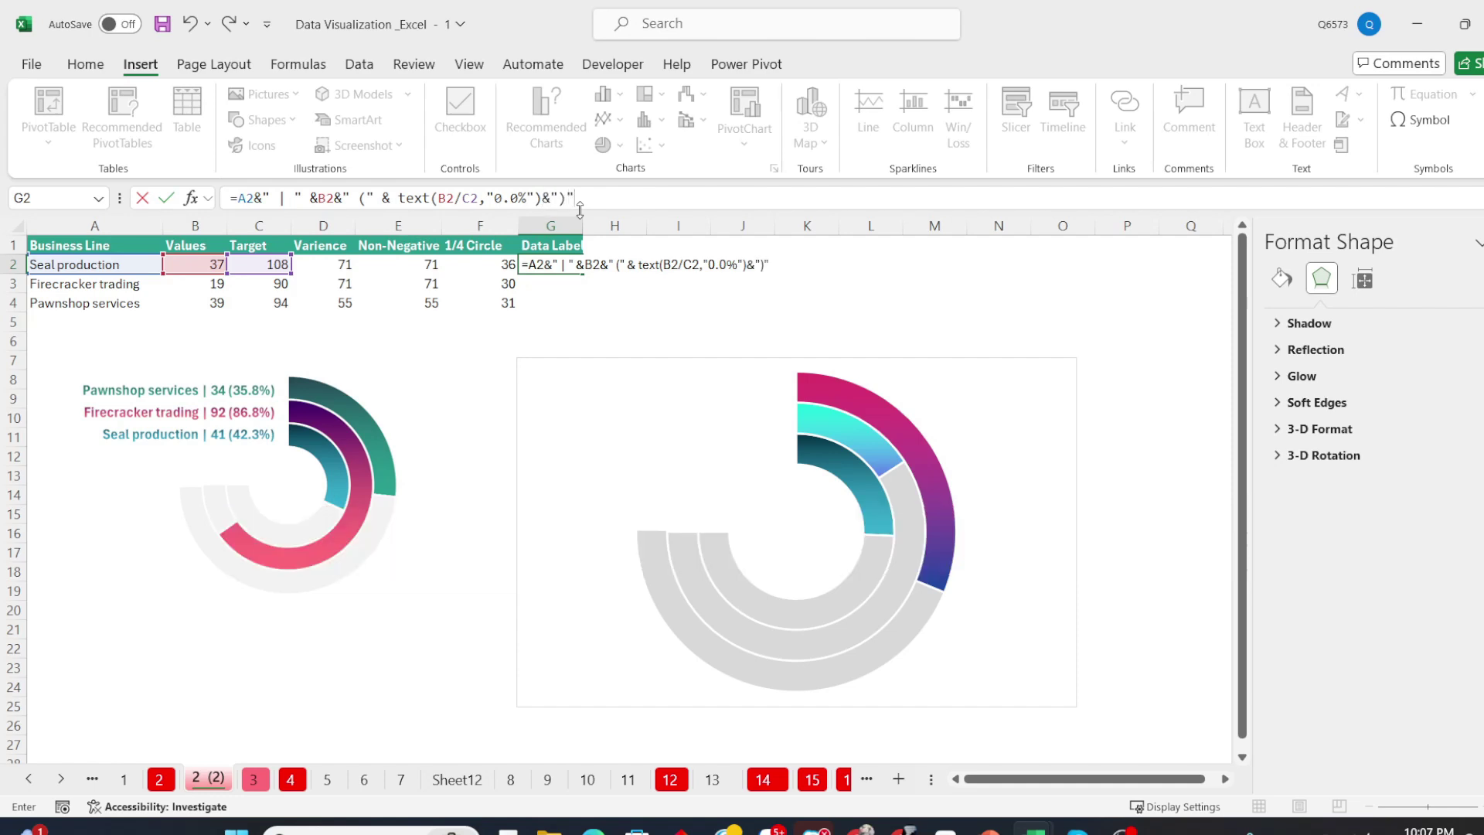
pyautogui.press('Return')
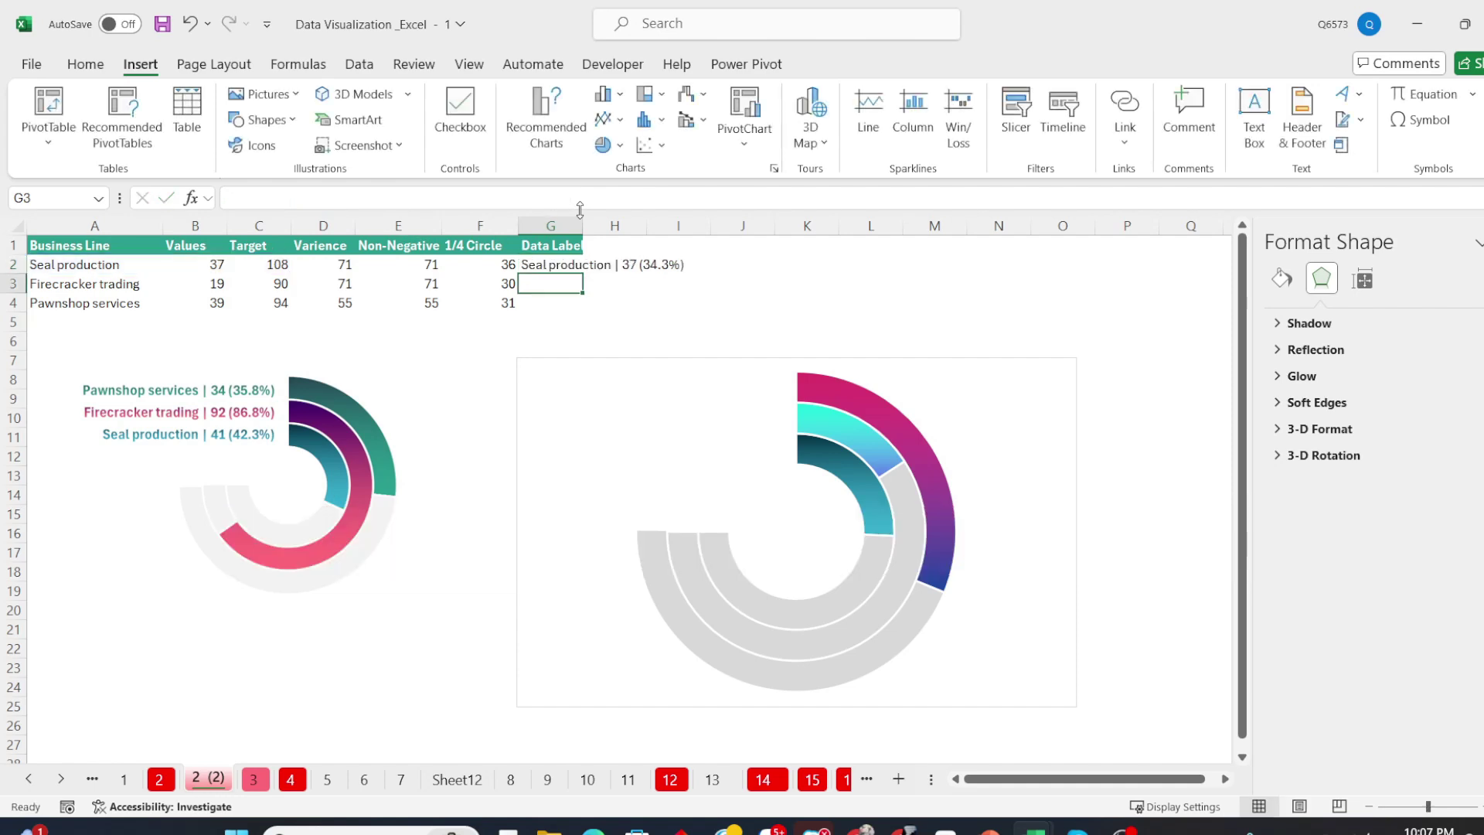
# Fill the Data Label formula from G2 down to G4.
pyautogui.press('Up')
pyautogui.hotkey('shift', 'Down')
pyautogui.hotkey('shift', 'Down')
pyautogui.hotkey('ctrl', 'd')
pyautogui.click(471, 340)
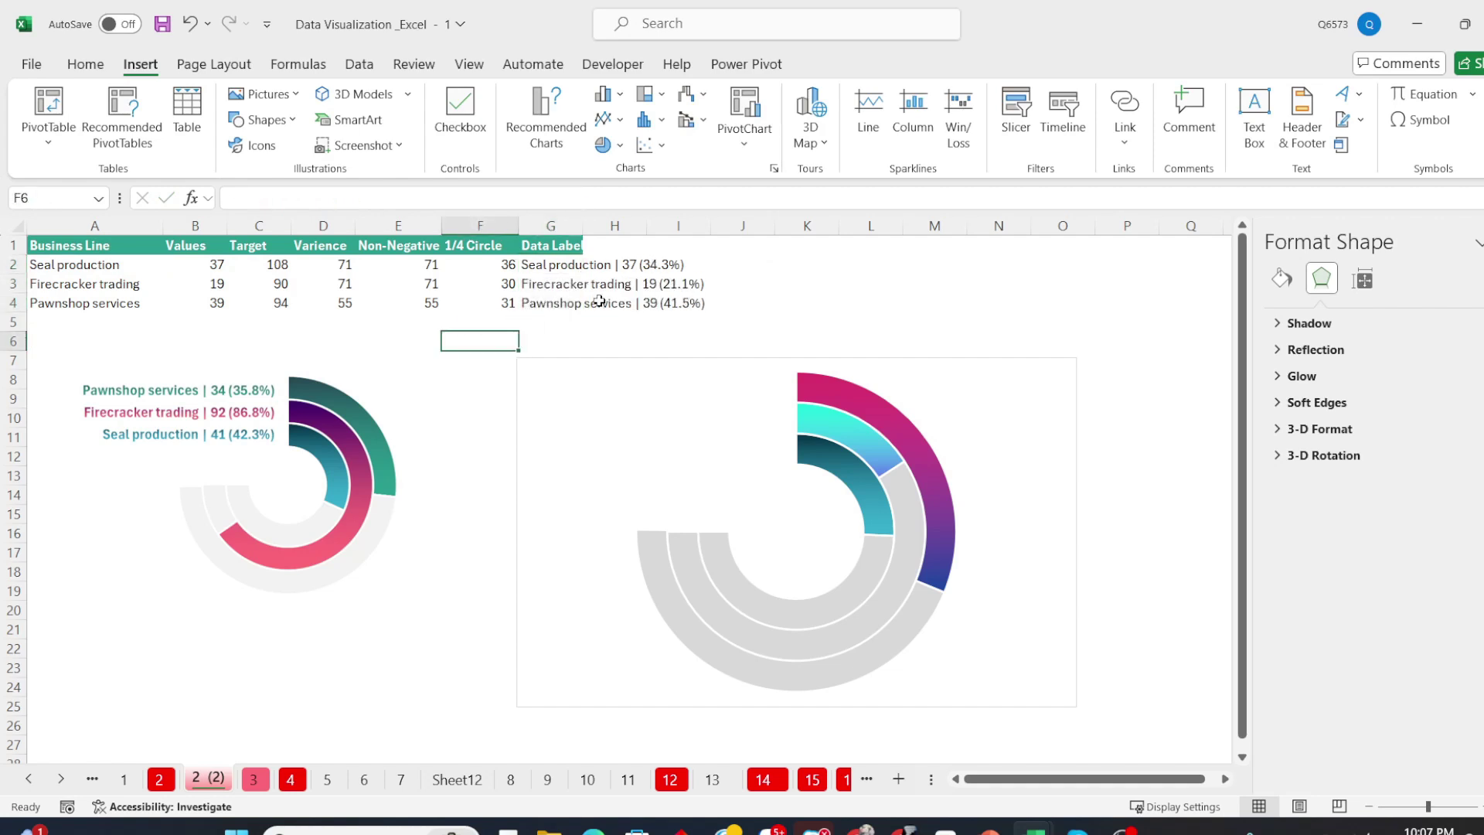
# Insert a text box beside the start of the chart's innermost ring and link it to cell G2.
pyautogui.click(304, 594)
pyautogui.click(398, 687)
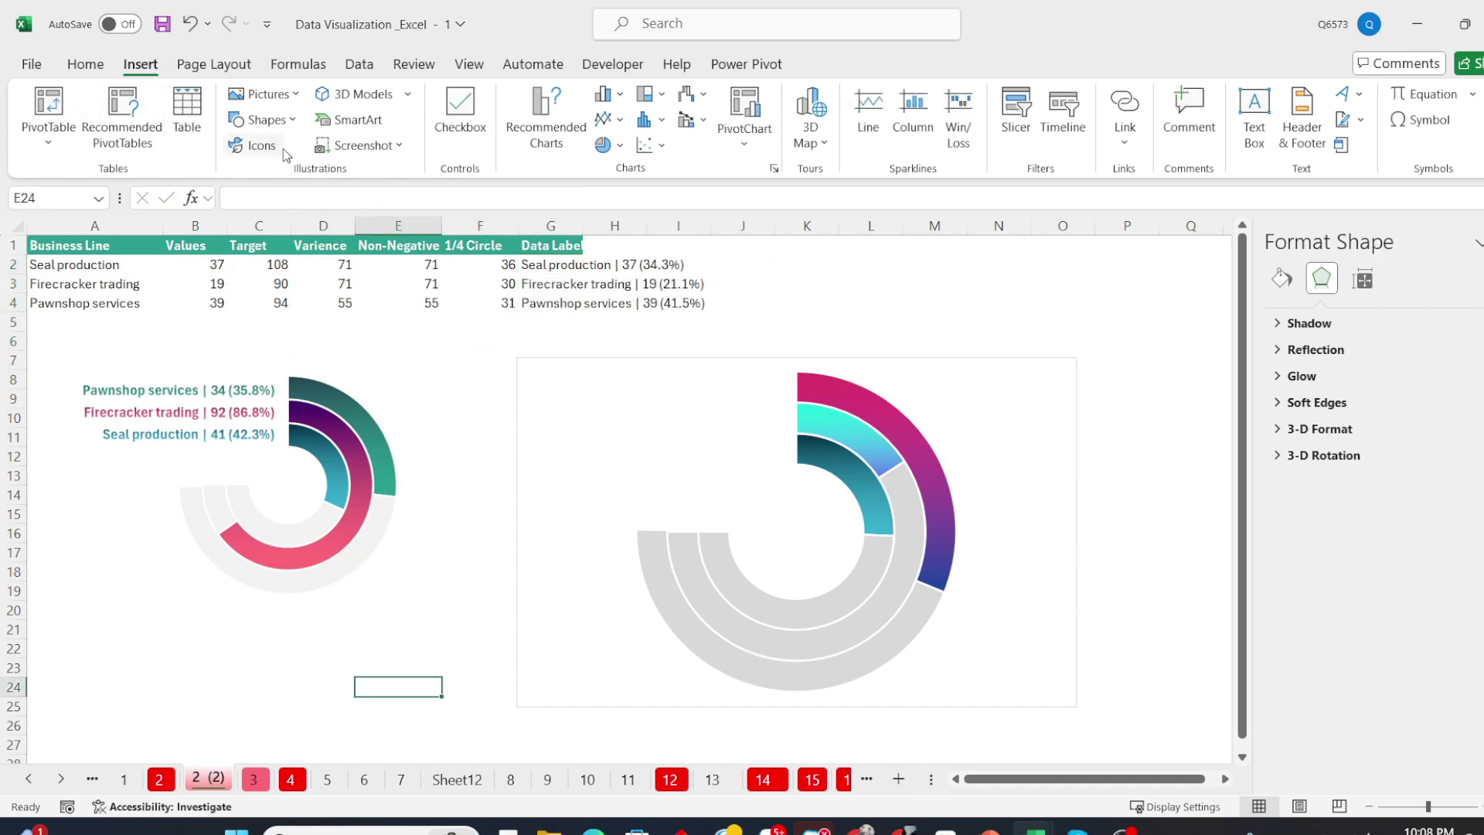
pyautogui.click(263, 120)
pyautogui.click(240, 173)
pyautogui.moveTo(598, 439); pyautogui.dragTo(794, 468)
pyautogui.click(404, 198)
pyautogui.write('=')
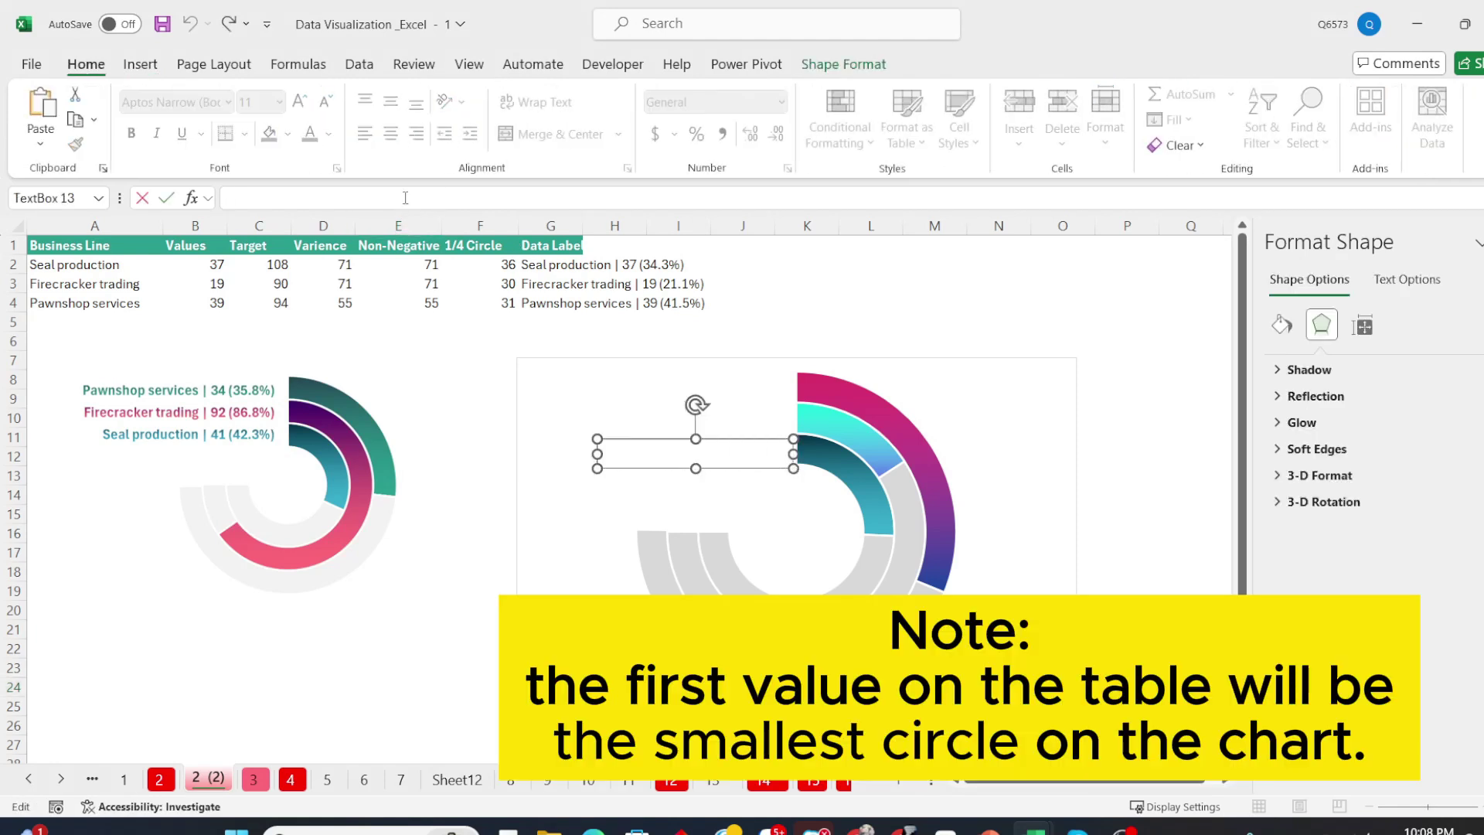
pyautogui.click(530, 267)
pyautogui.press('Return')
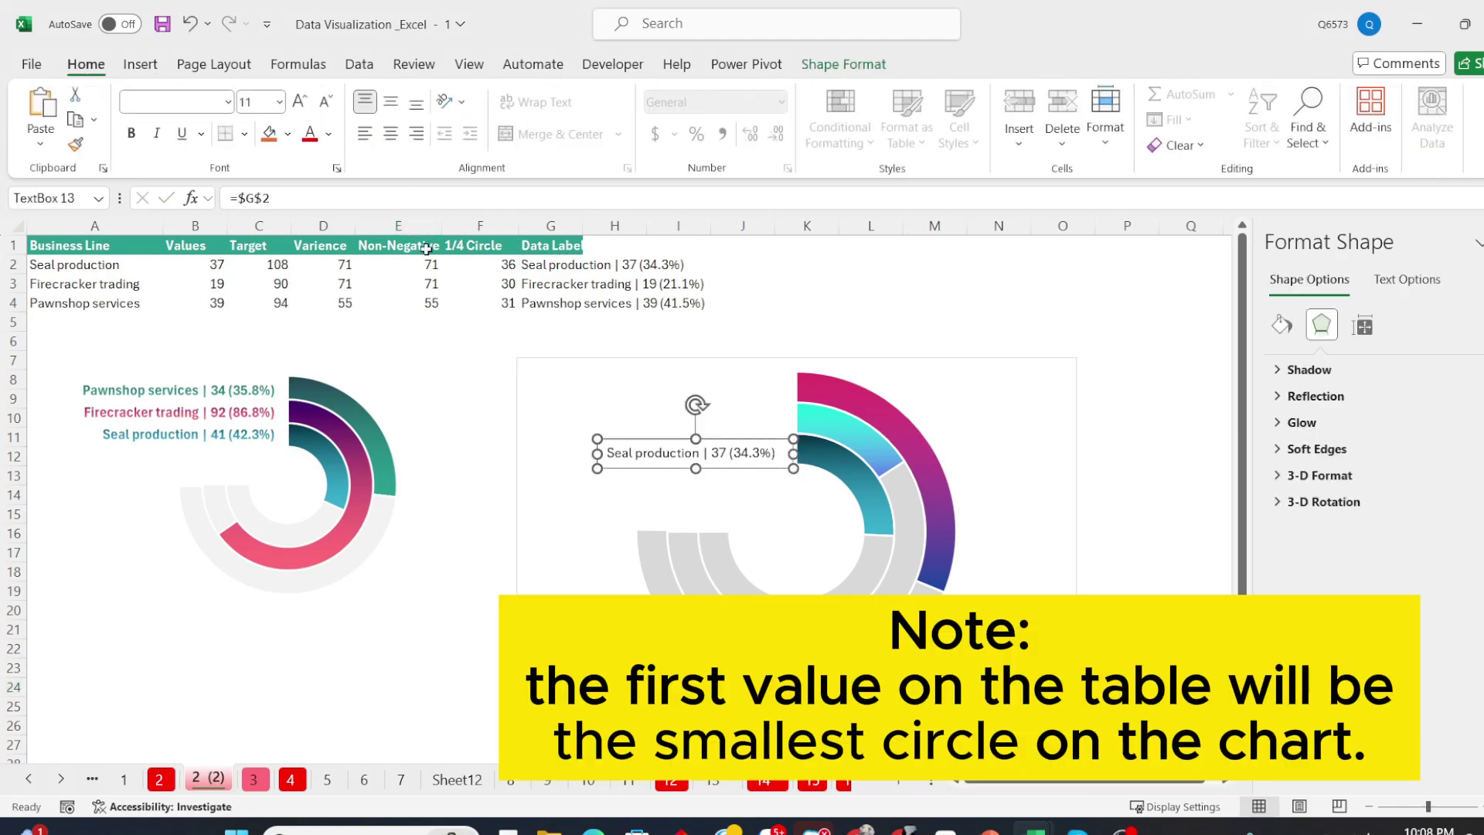
# Remove the Seal production label box's fill and outline, and give its text a gradient fill.
pyautogui.click(1282, 325)
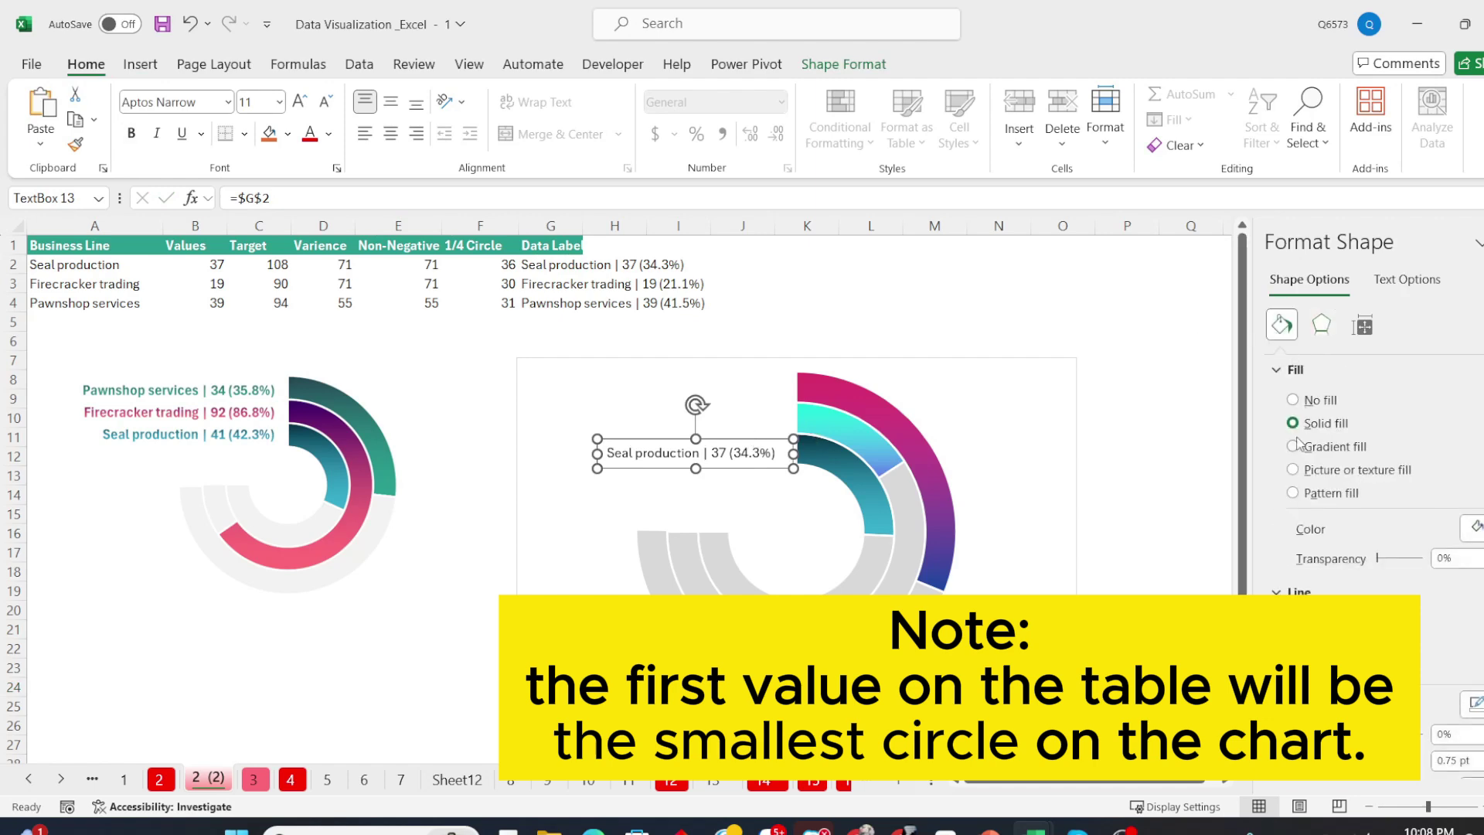
pyautogui.click(1293, 400)
pyautogui.click(1293, 556)
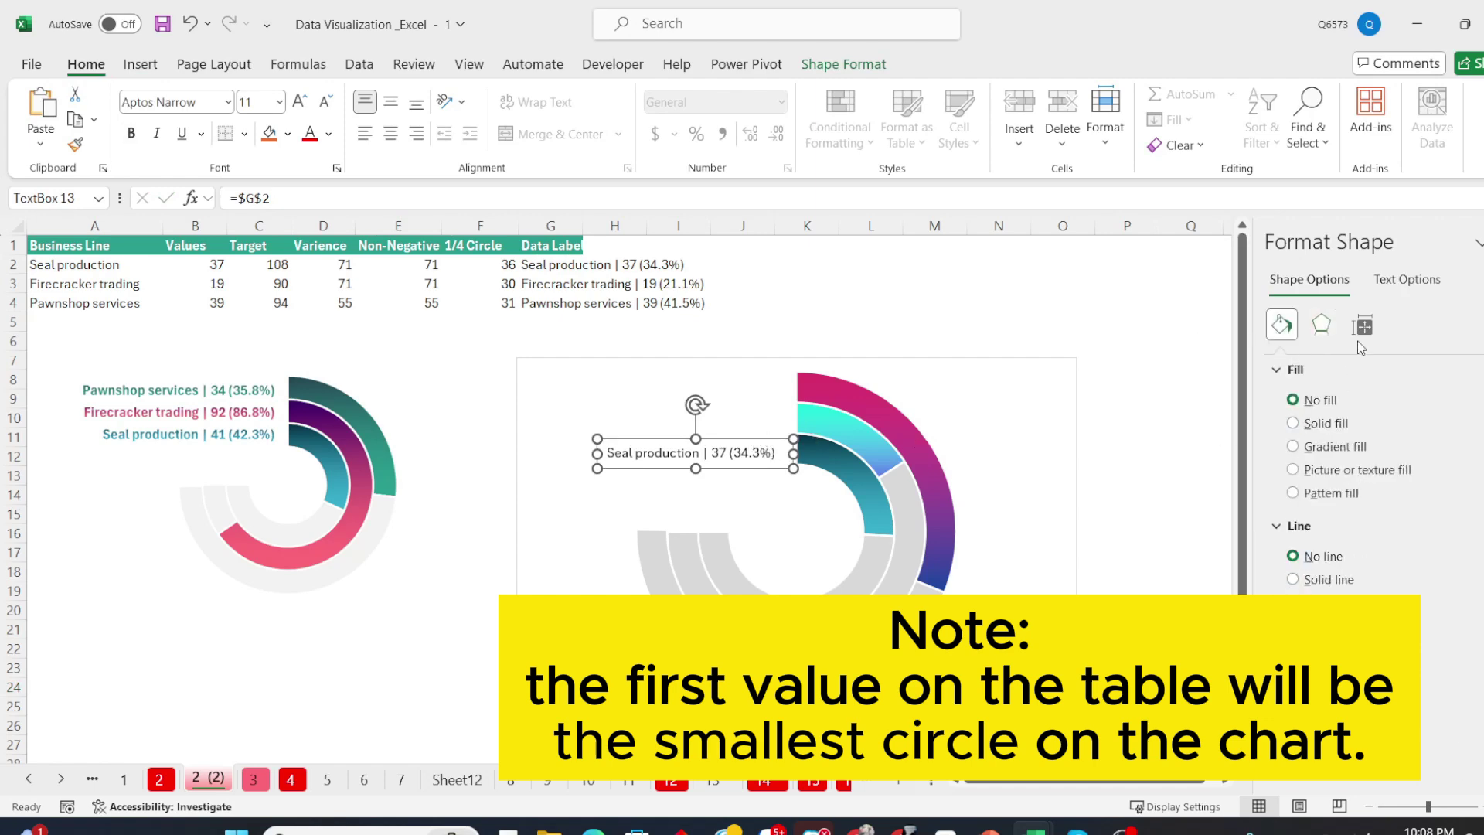
pyautogui.click(1407, 280)
pyautogui.click(1282, 324)
pyautogui.click(1293, 446)
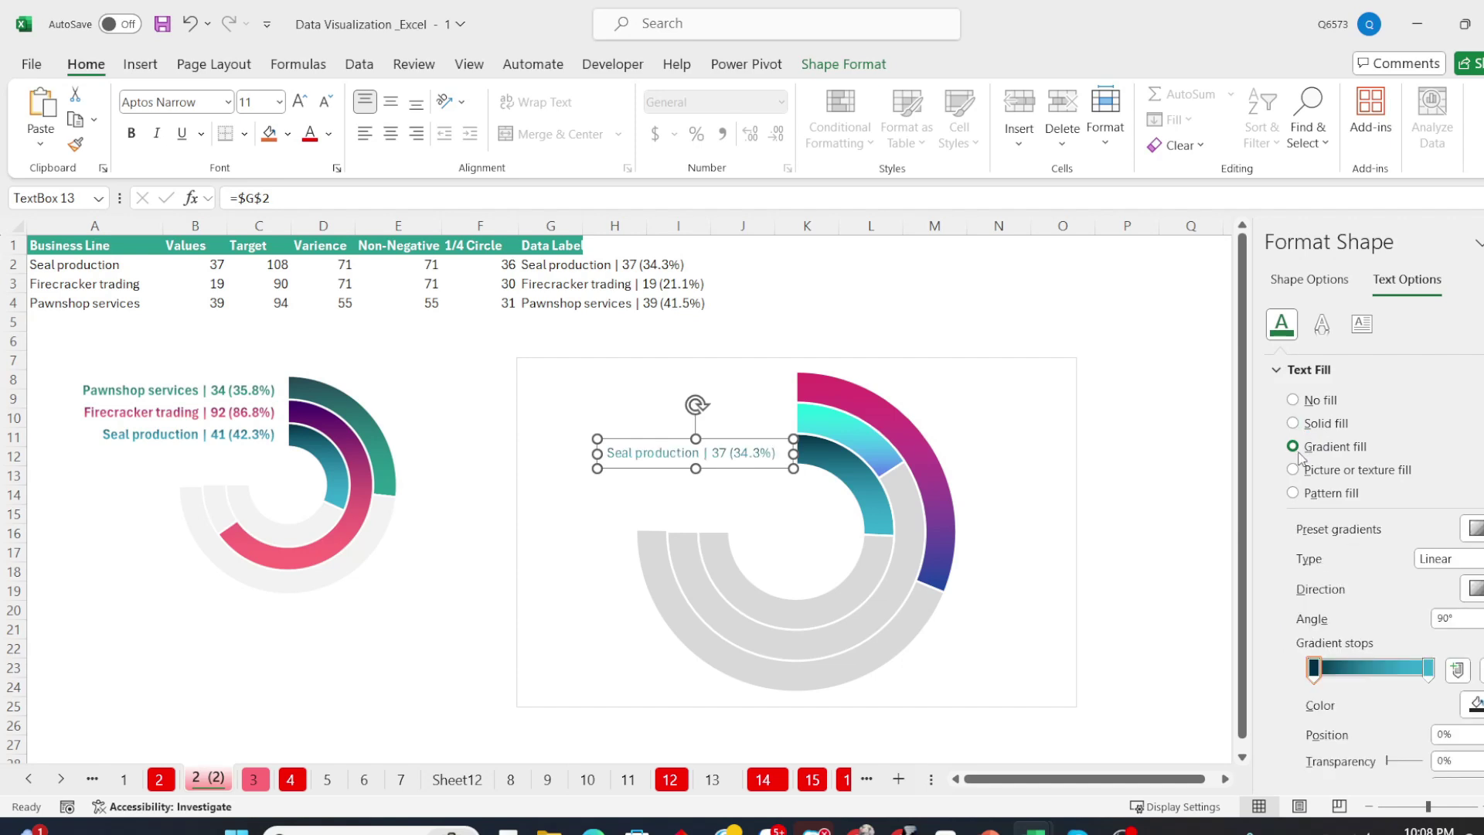
# Make the Seal production label bold at font size 12 and widen its box to fit the text.
pyautogui.click(131, 133)
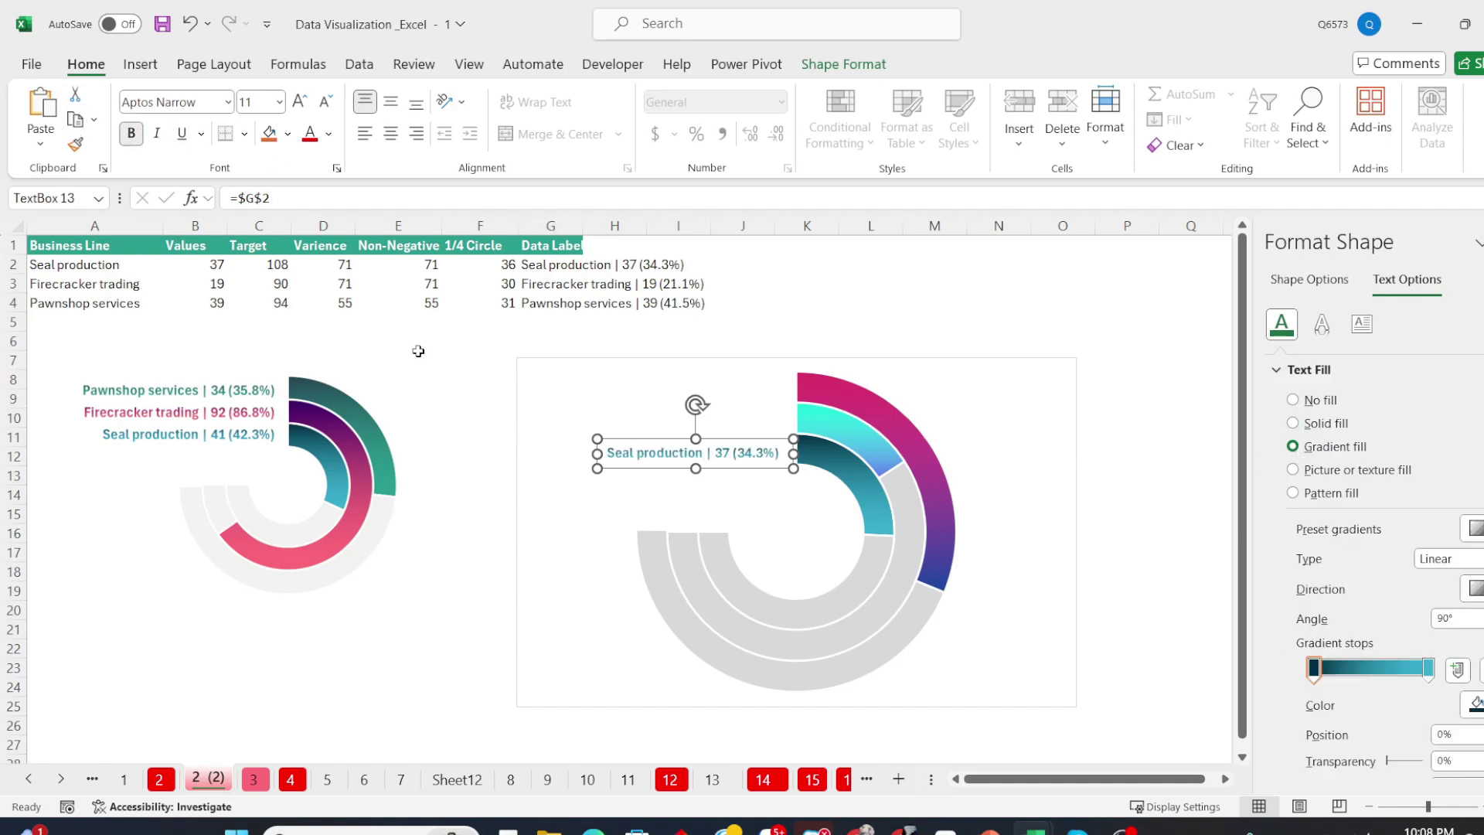
pyautogui.click(299, 102)
pyautogui.moveTo(596, 454); pyautogui.dragTo(581, 455)
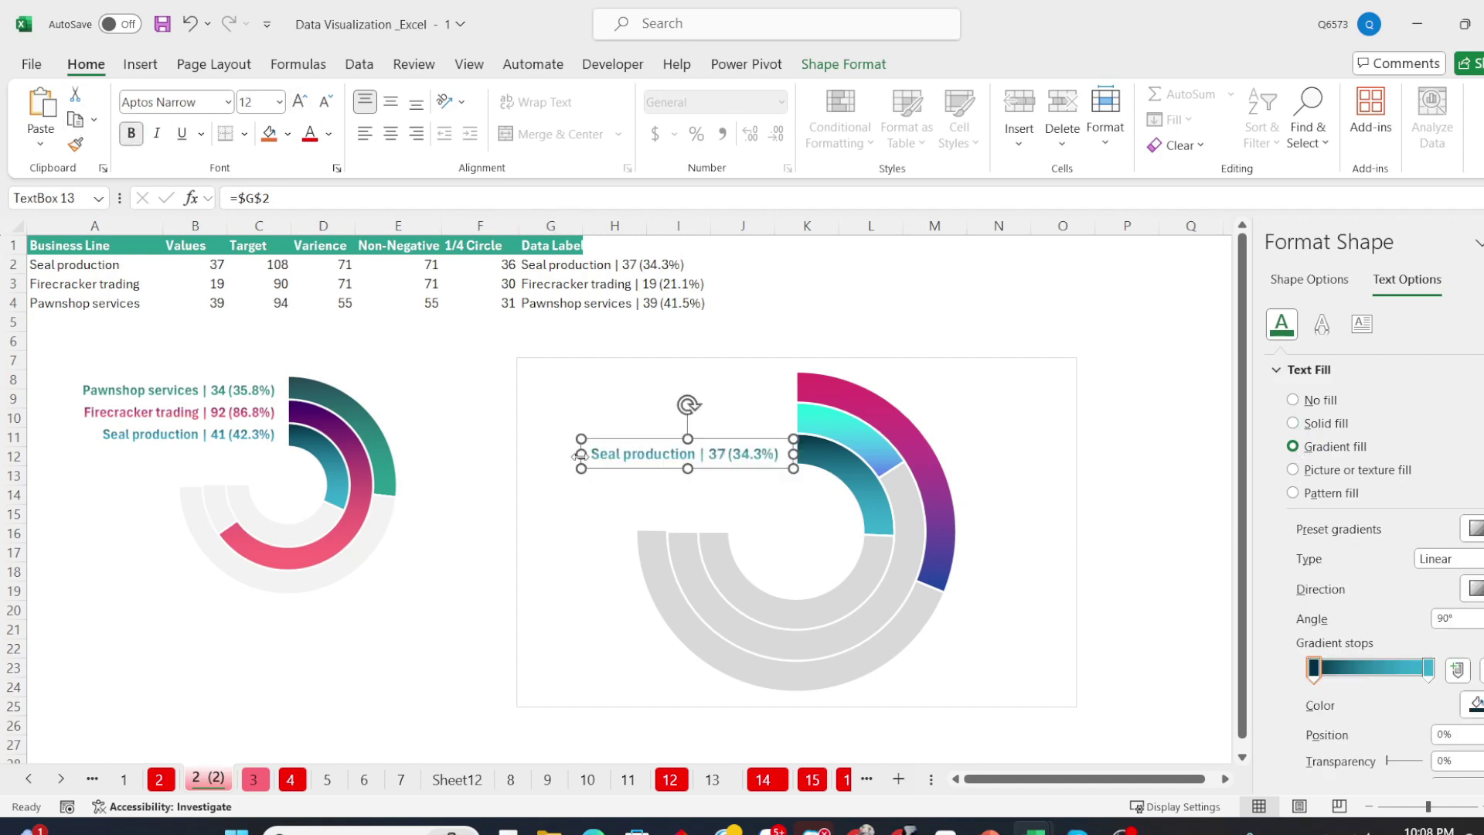
pyautogui.click(1095, 443)
# Duplicate the Seal production label, place the copy beside the middle ring and link it to cell G3.
pyautogui.click(749, 442)
pyautogui.hotkey('ctrl', 'd')
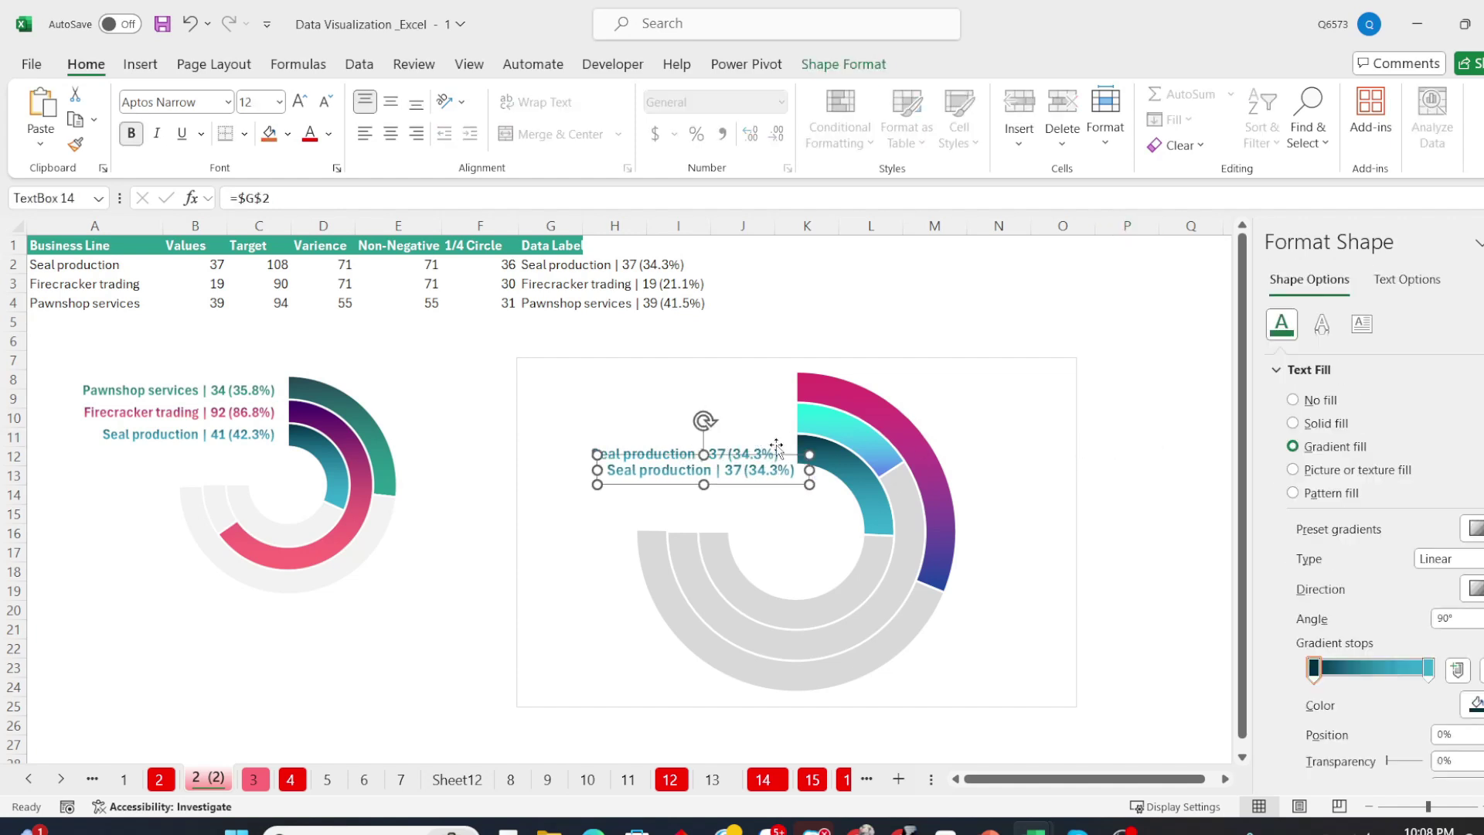
pyautogui.moveTo(778, 454); pyautogui.dragTo(756, 409)
pyautogui.moveTo(230, 199); pyautogui.dragTo(351, 199)
pyautogui.write('=')
pyautogui.click(573, 286)
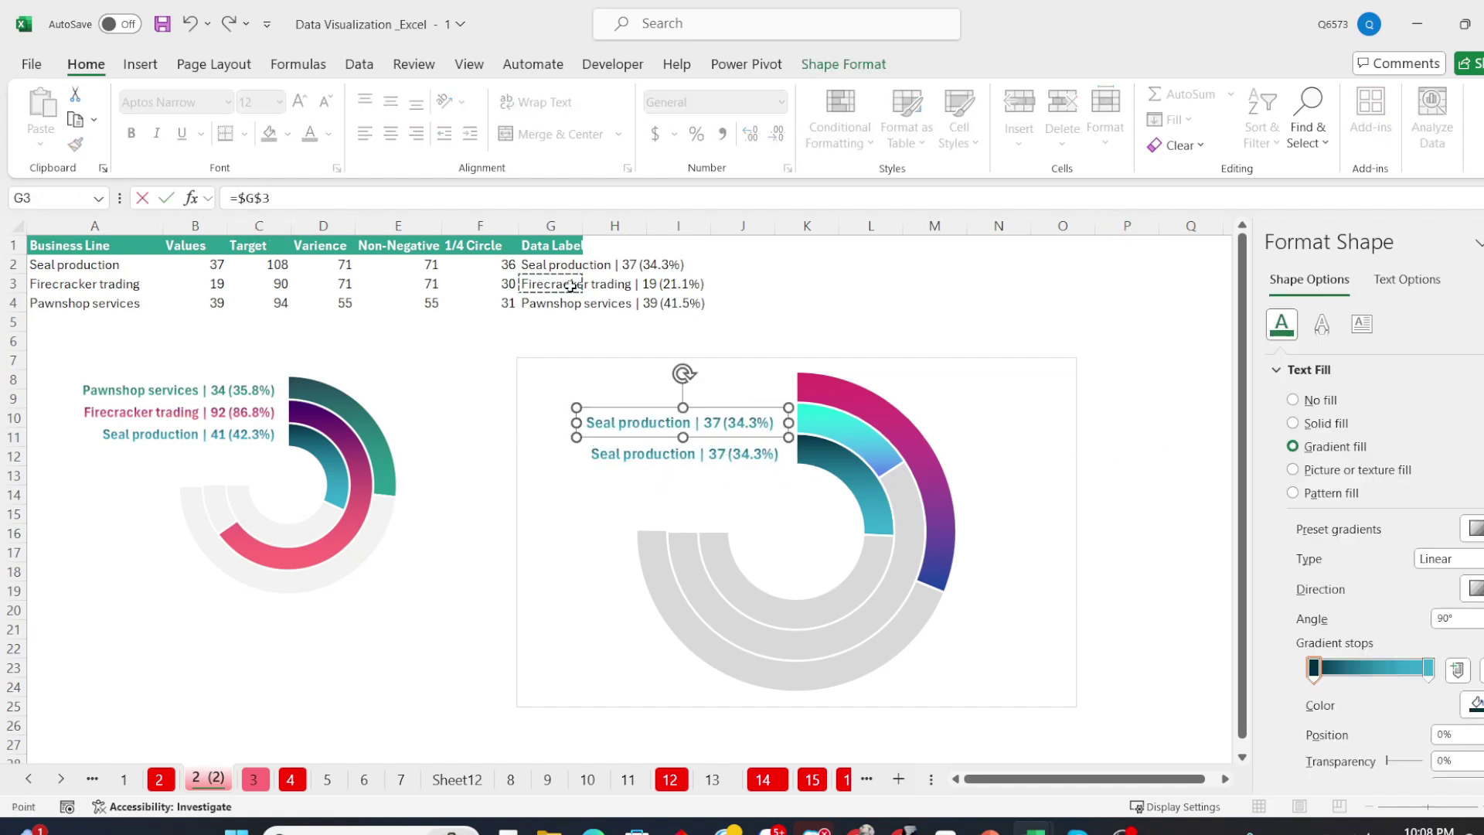
pyautogui.press('Return')
# Give the Firecracker trading label a text gradient from turquoise to blue and widen its box to fit the whole text.
pyautogui.click(1293, 446)
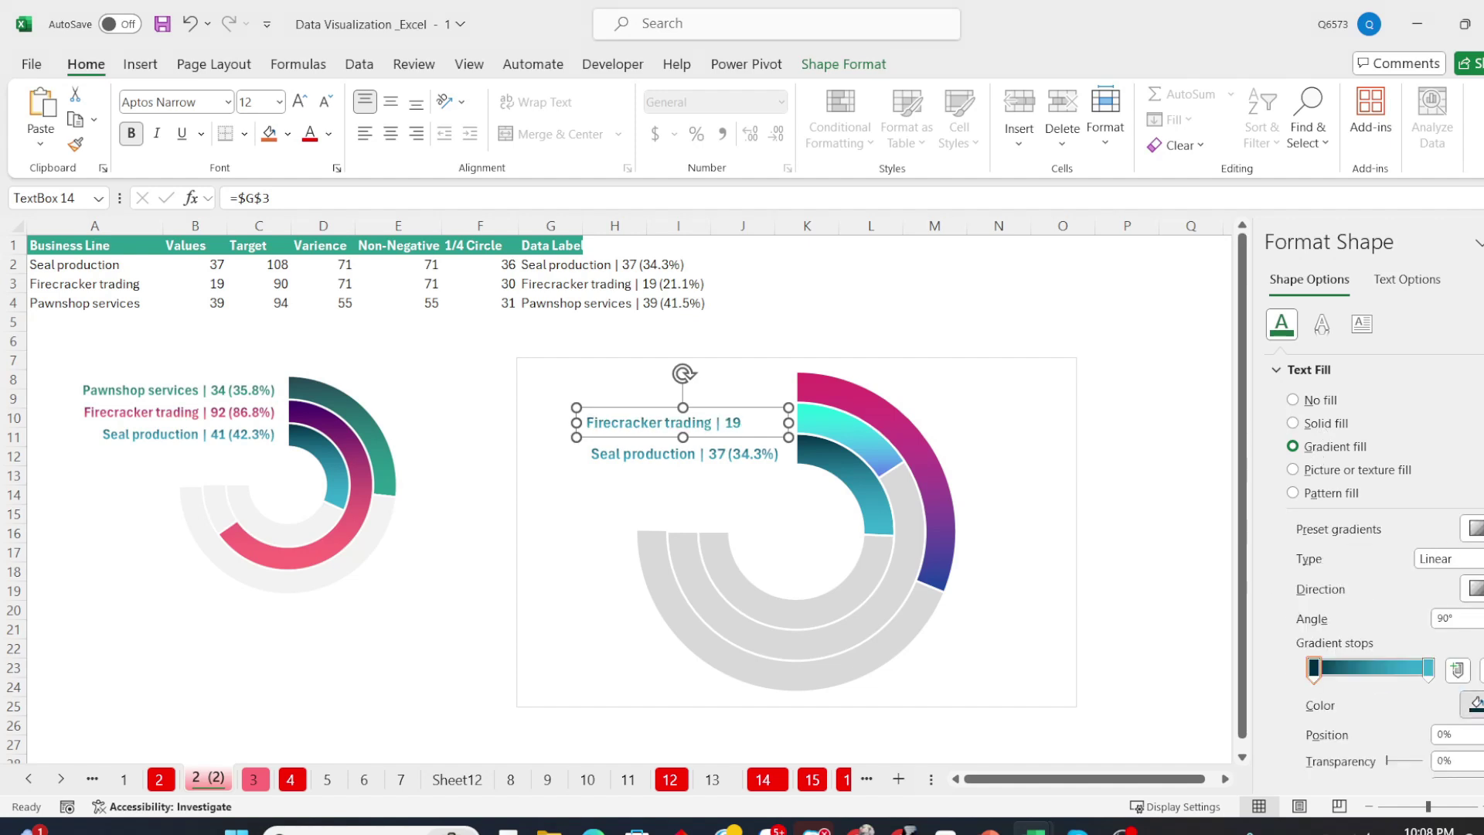
pyautogui.click(1472, 705)
pyautogui.click(1430, 654)
pyautogui.click(1429, 670)
pyautogui.click(1474, 705)
pyautogui.click(1413, 653)
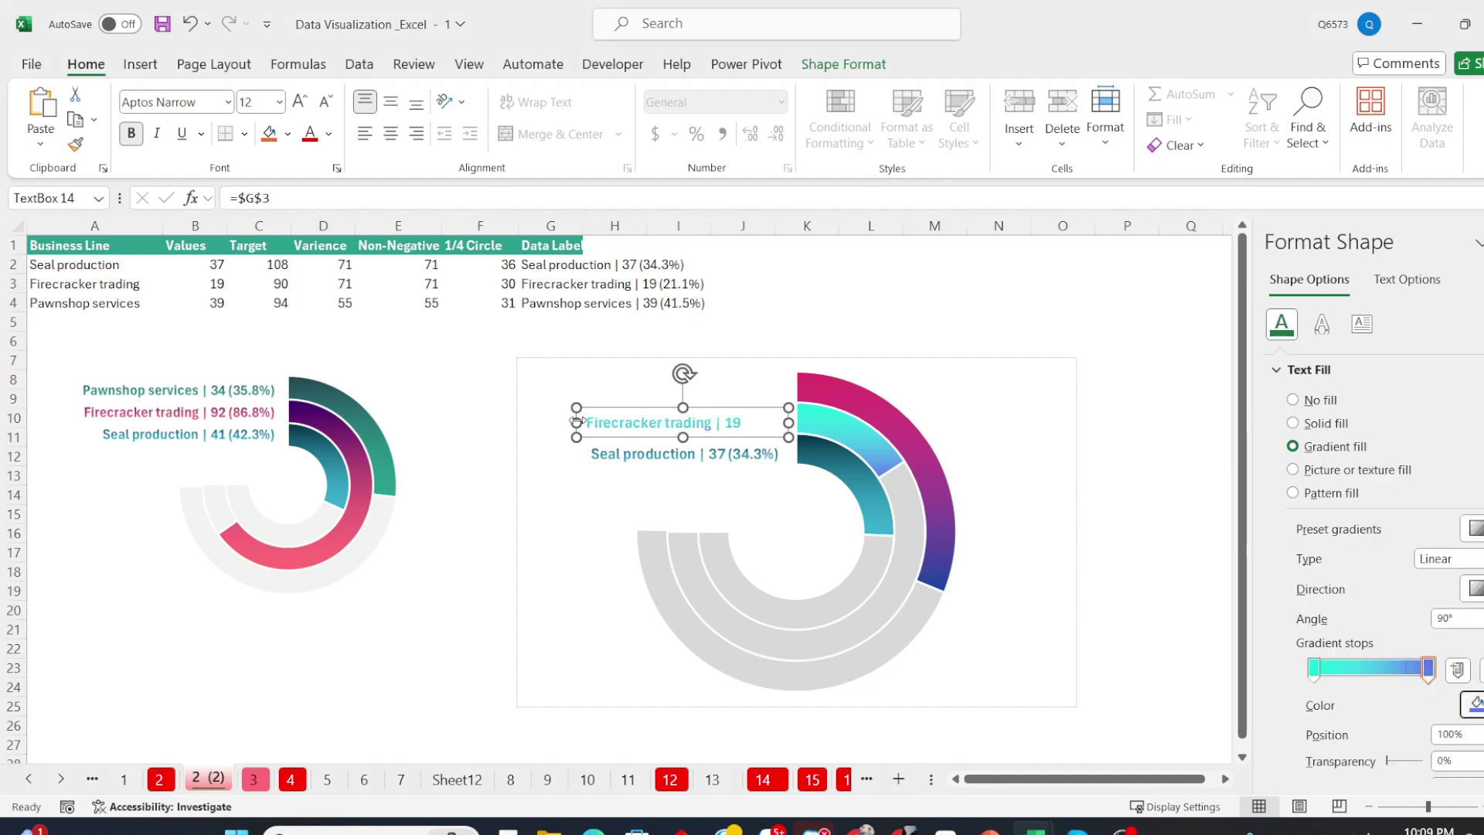
pyautogui.moveTo(578, 421); pyautogui.dragTo(556, 421)
# Duplicate the Firecracker trading label, place the copy beside the outermost ring and link it to $G$4.
pyautogui.hotkey('ctrl', 'd')
pyautogui.moveTo(765, 420); pyautogui.dragTo(746, 371)
pyautogui.moveTo(239, 198); pyautogui.dragTo(402, 196)
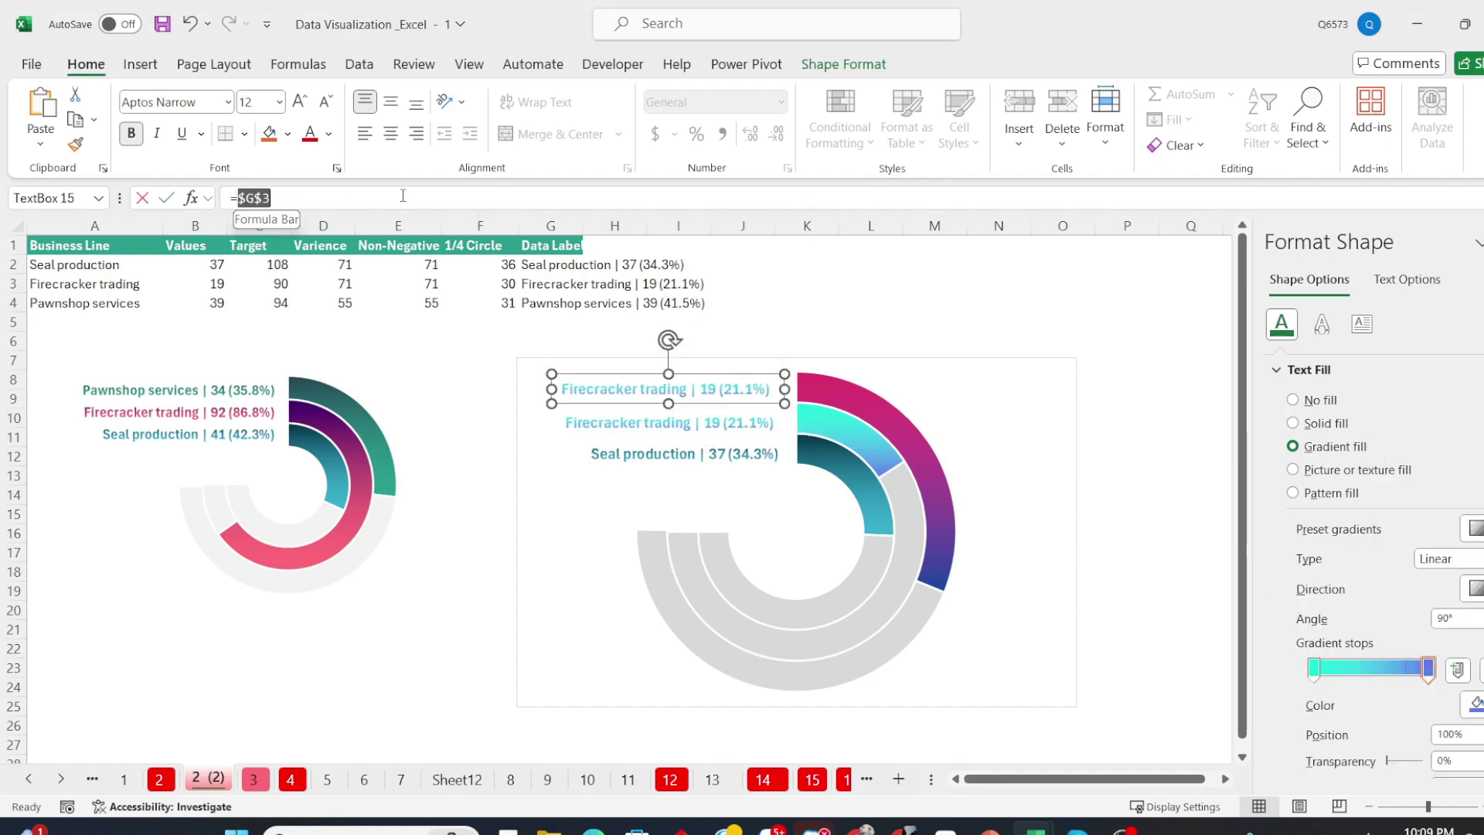
pyautogui.write('$G$4')
pyautogui.press('Return')
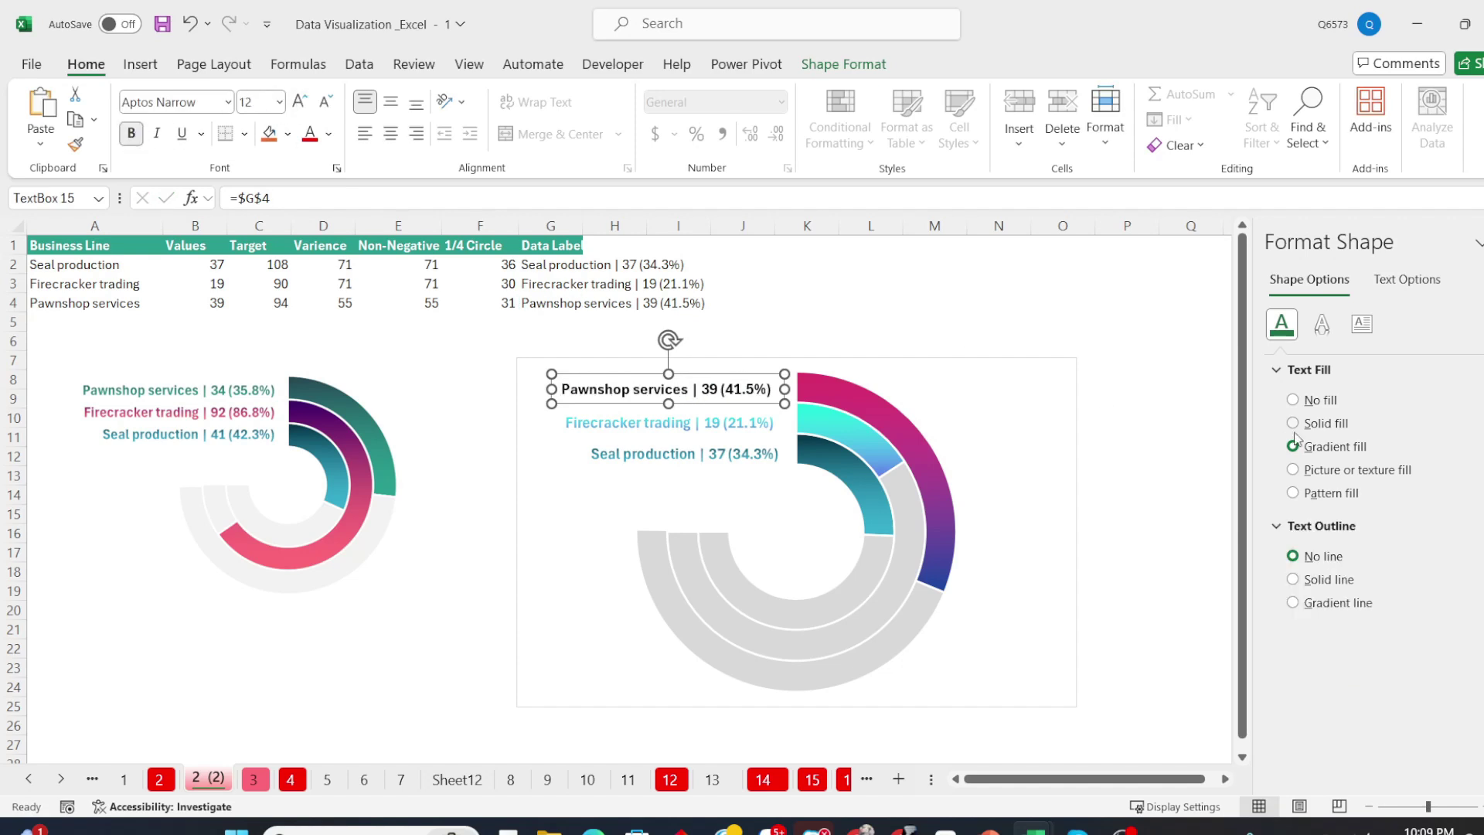
# Apply a gradient text fill to the Pawnshop services label with a crimson first stop and a dark blue last stop.
pyautogui.click(1293, 446)
pyautogui.click(1475, 703)
pyautogui.click(1461, 653)
pyautogui.click(1428, 669)
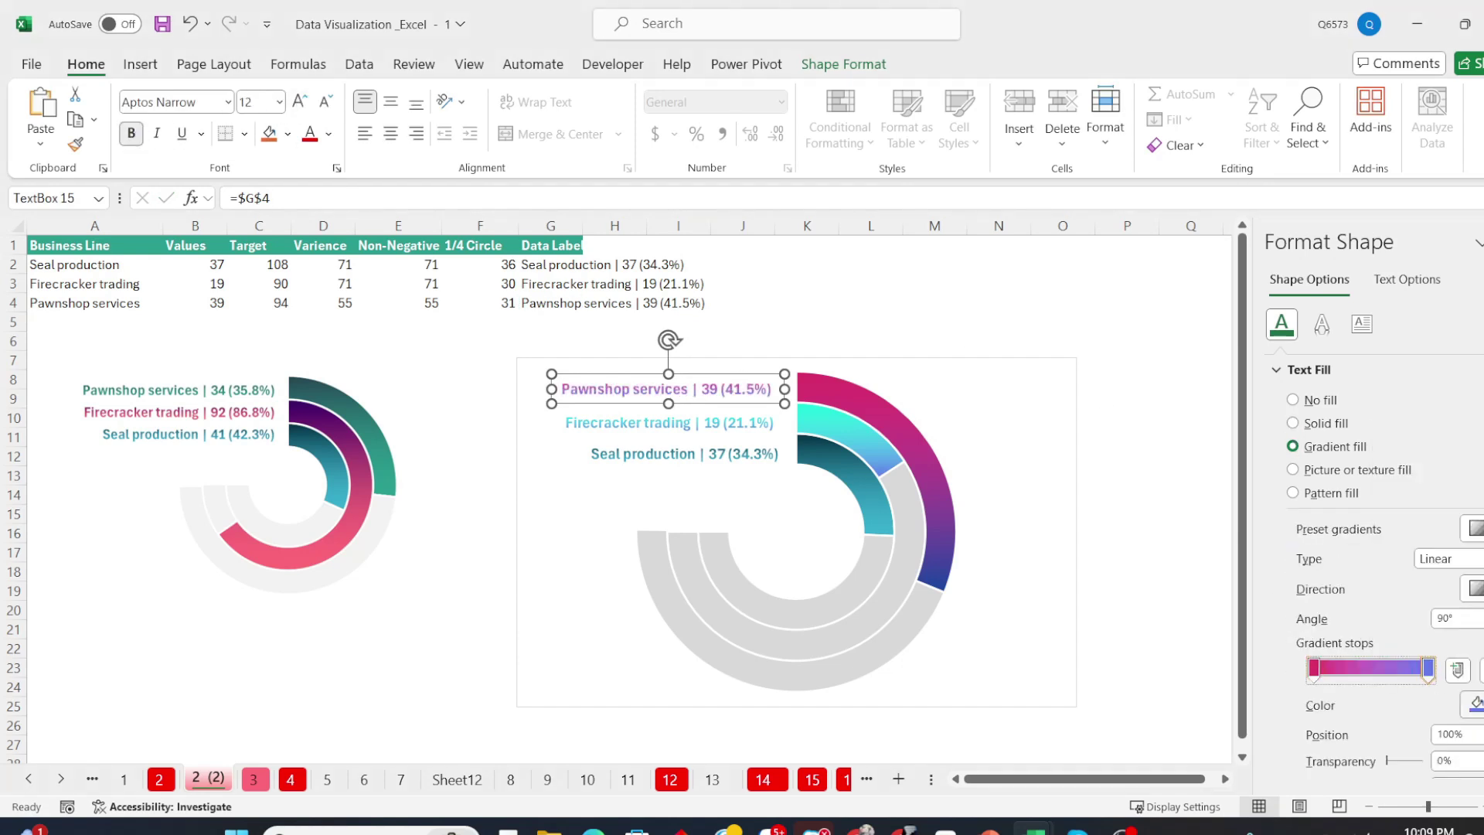
pyautogui.click(1475, 703)
pyautogui.click(1446, 653)
# Right-align the three ring labels, both their text and their boxes, and distribute them vertically.
pyautogui.keyDown('shift'); pyautogui.click(751, 424); pyautogui.keyUp('shift')
pyautogui.keyDown('shift'); pyautogui.click(696, 455); pyautogui.keyUp('shift')
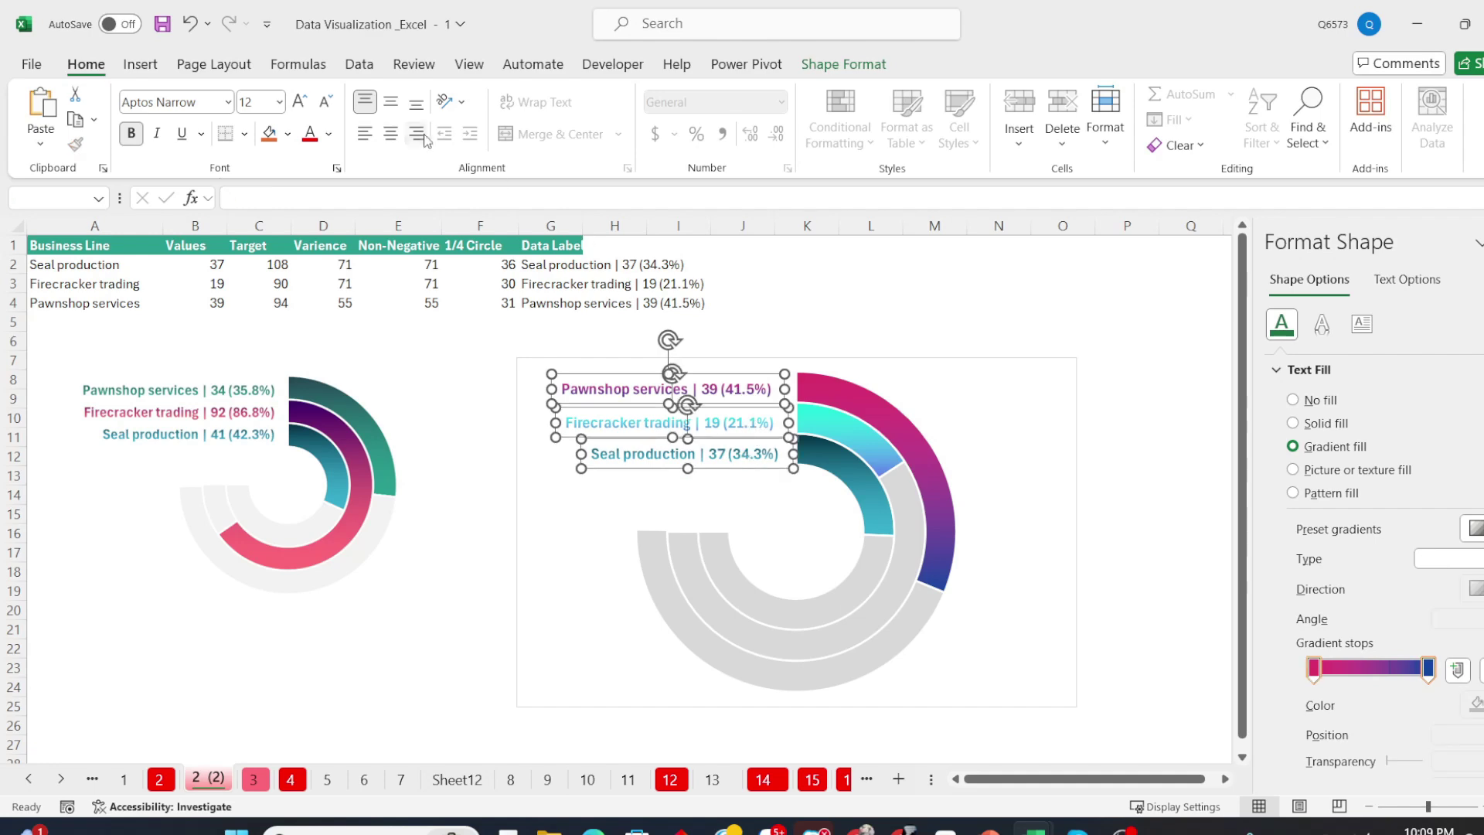
pyautogui.click(866, 66)
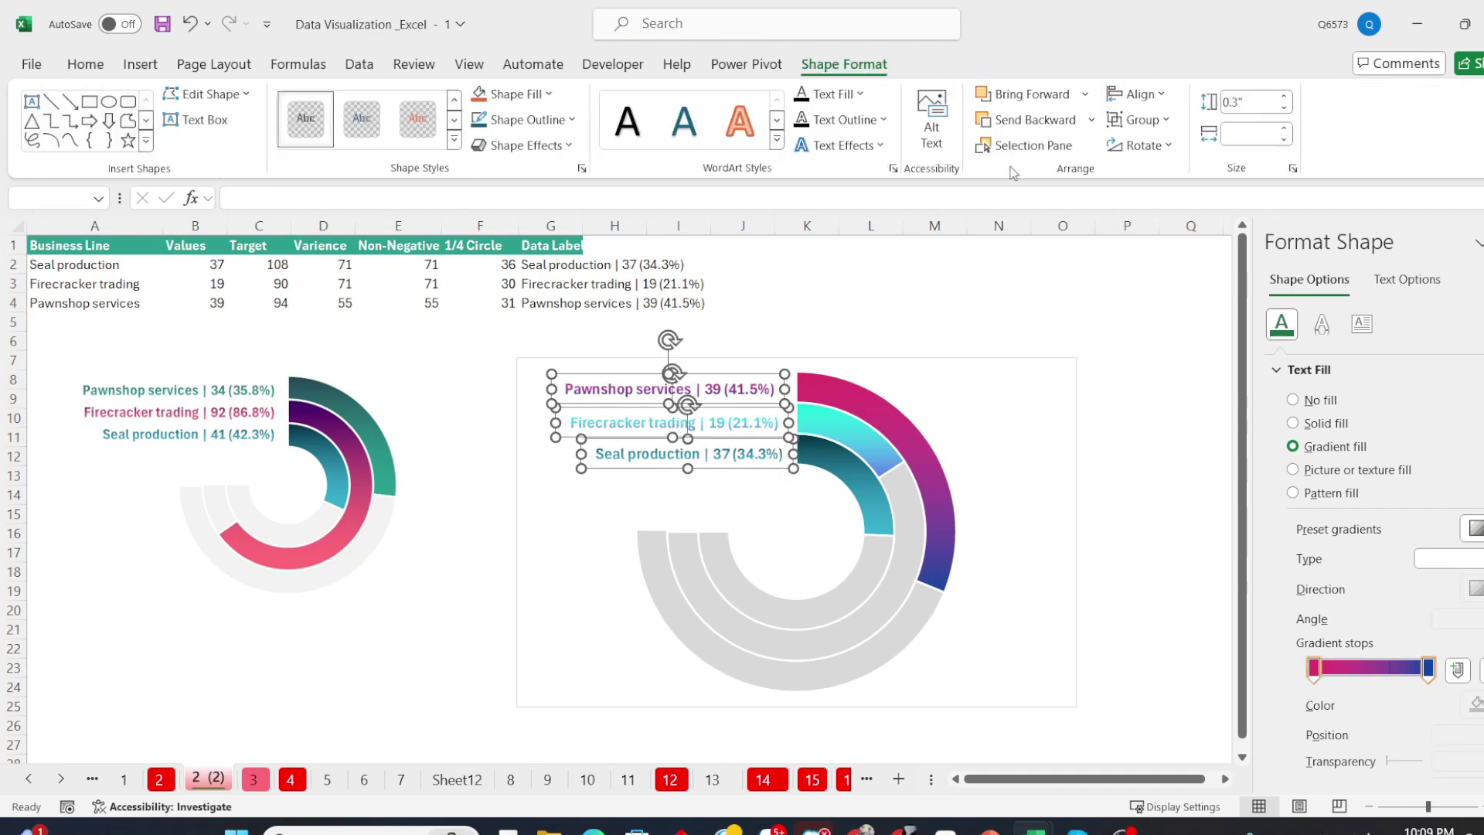
pyautogui.click(1162, 94)
pyautogui.click(1217, 210)
pyautogui.click(1162, 96)
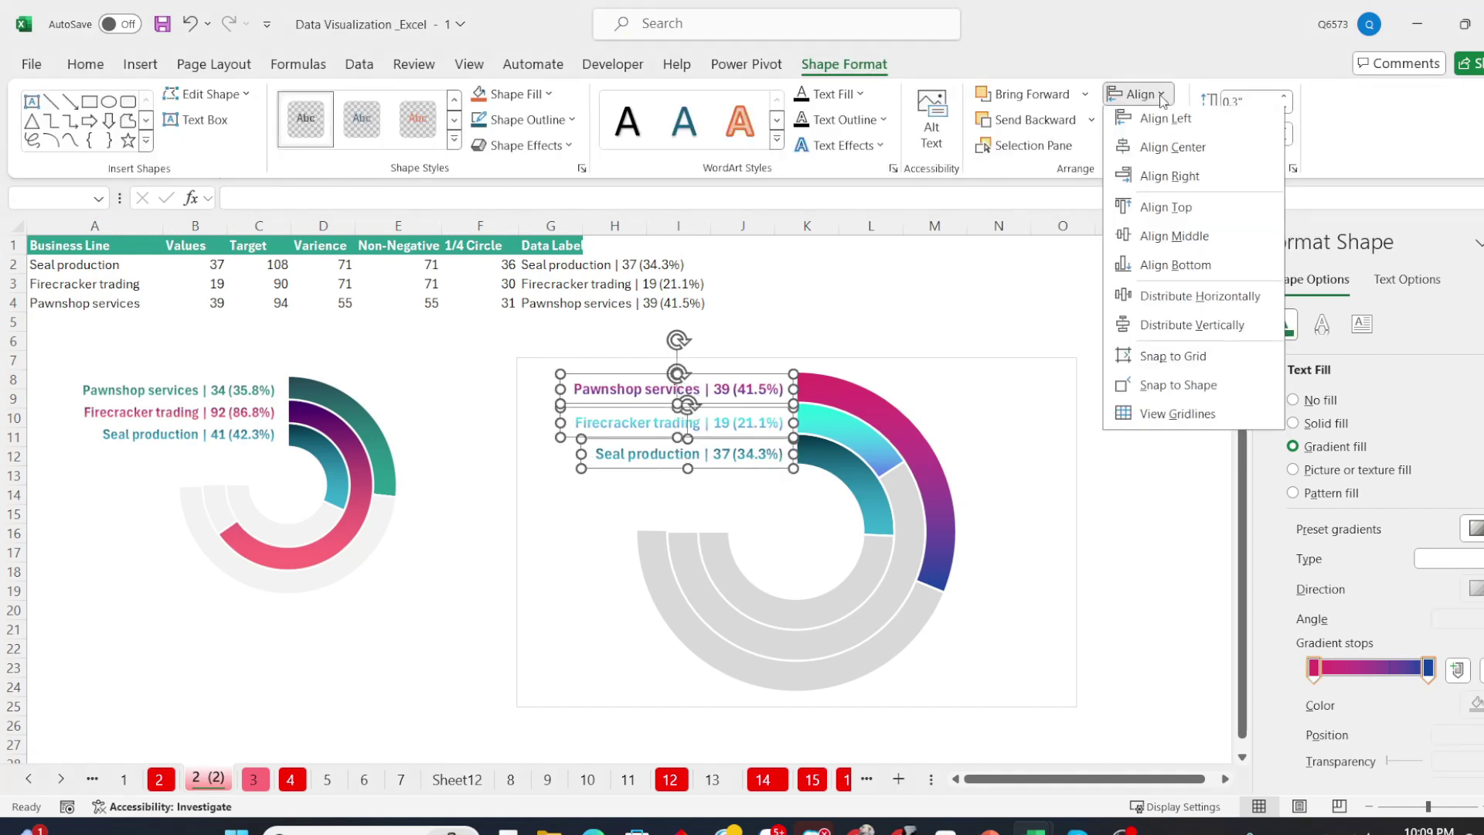
pyautogui.click(1169, 328)
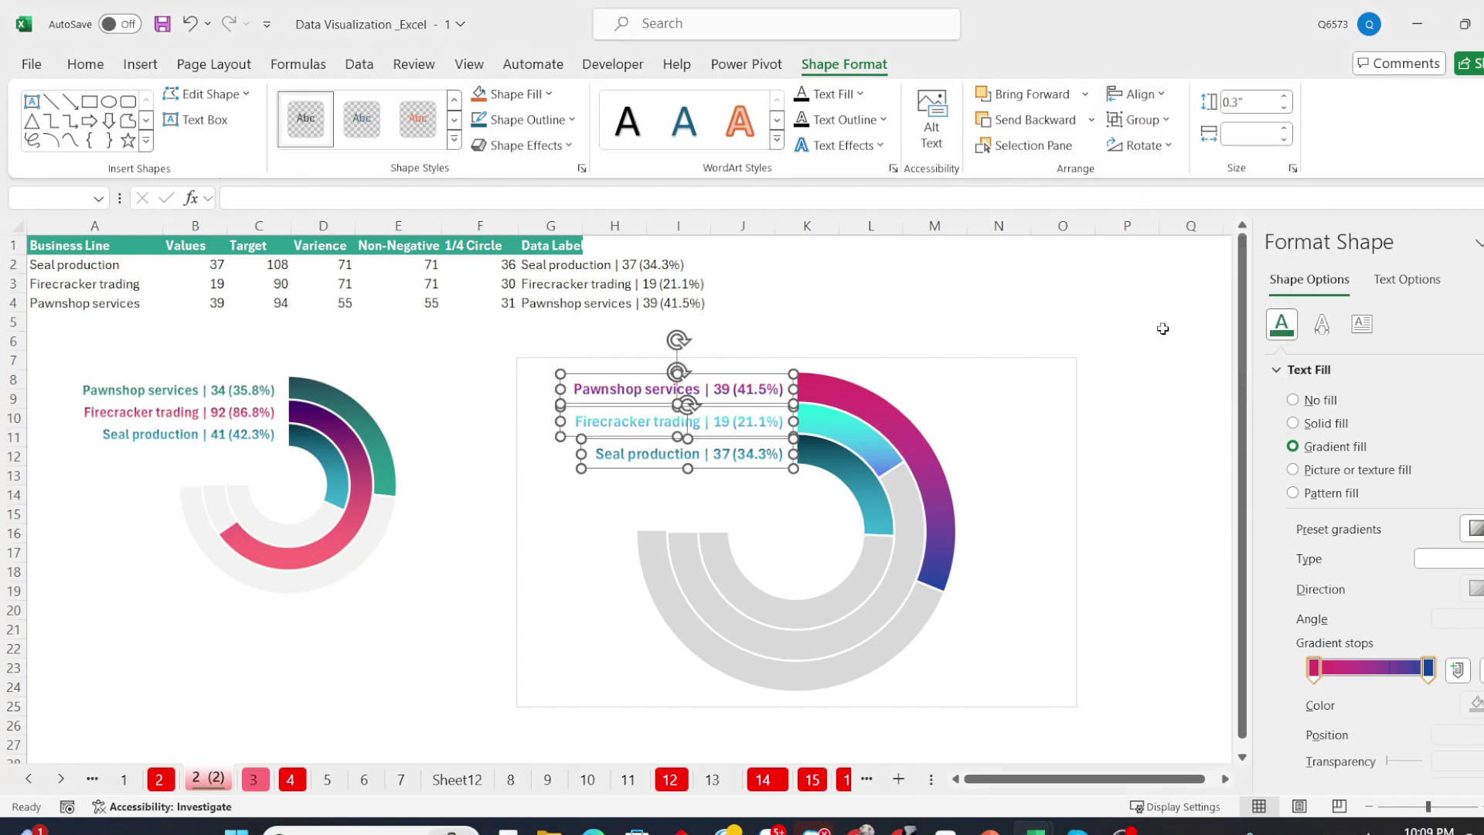
# Set the radial chart area's outline to No Outline.
pyautogui.click(1060, 424)
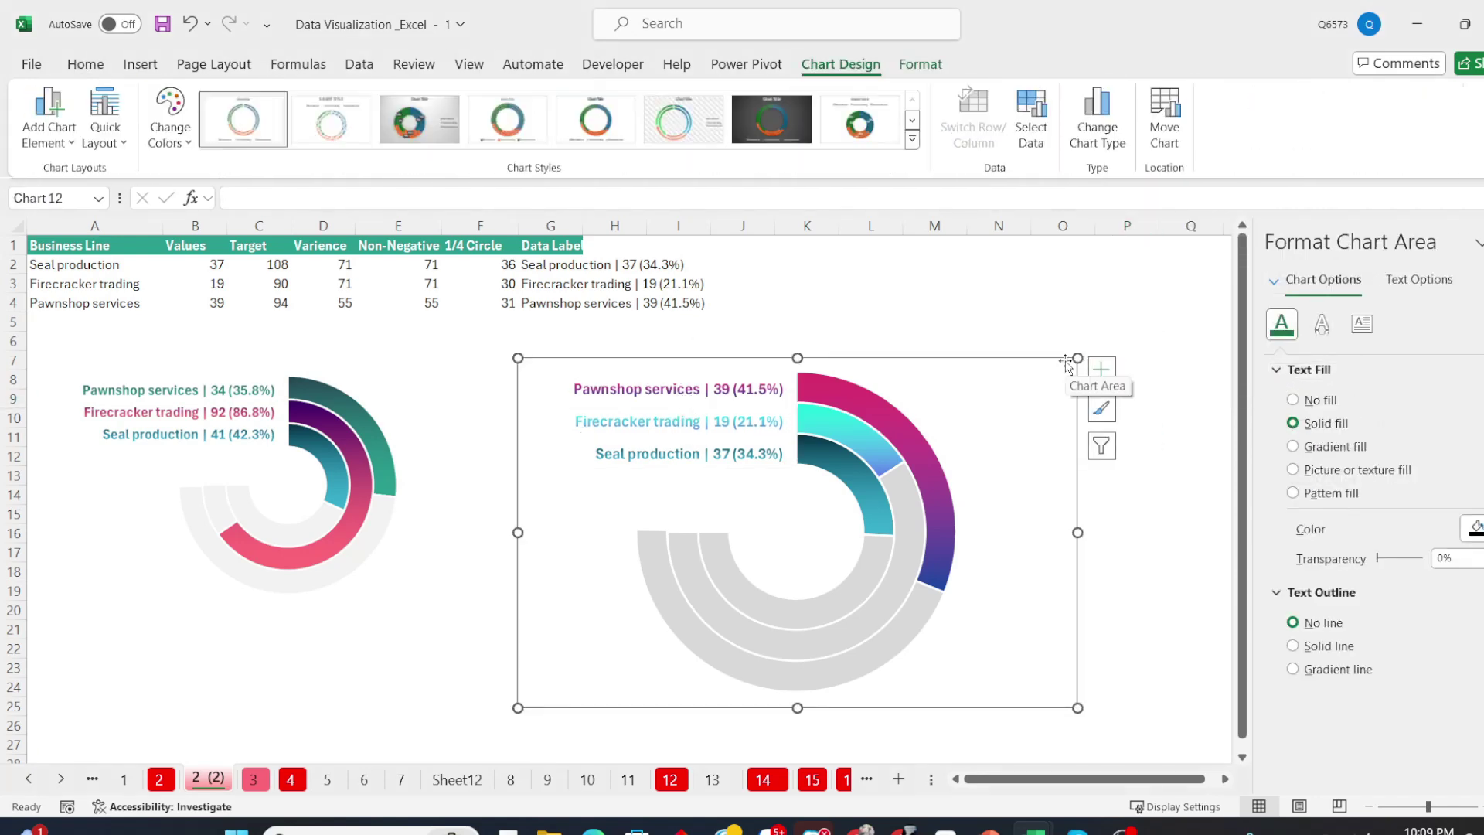
pyautogui.click(919, 64)
pyautogui.click(571, 119)
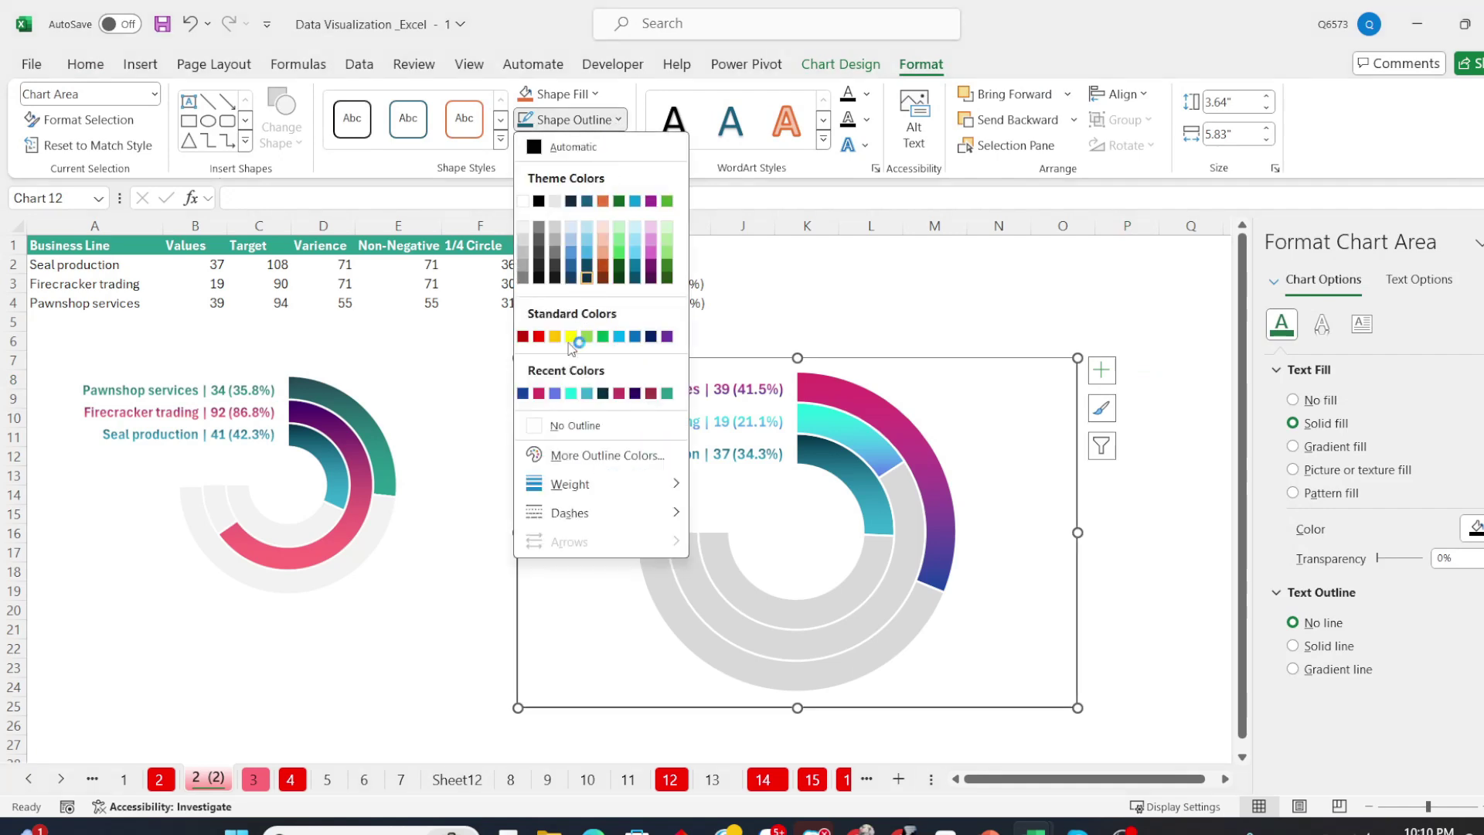
pyautogui.click(573, 438)
pyautogui.click(1056, 321)
# Group the three text labels with the radial chart into one object.
pyautogui.click(779, 391)
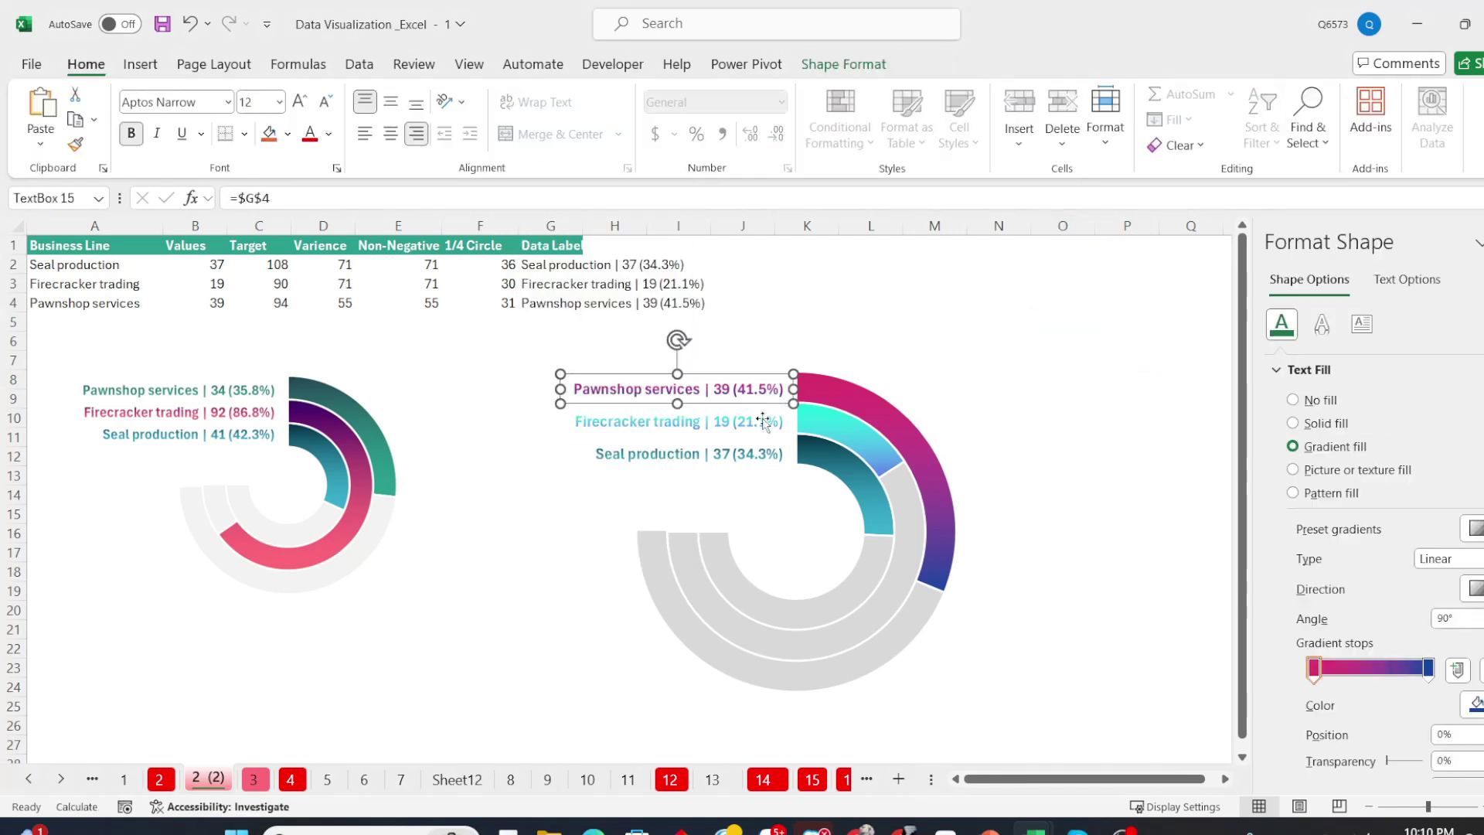
pyautogui.keyDown('ctrl'); pyautogui.click(770, 421); pyautogui.keyUp('ctrl')
pyautogui.keyDown('ctrl'); pyautogui.click(773, 453); pyautogui.keyUp('ctrl')
pyautogui.keyDown('ctrl'); pyautogui.click(880, 442); pyautogui.keyUp('ctrl')
pyautogui.rightClick(942, 353)
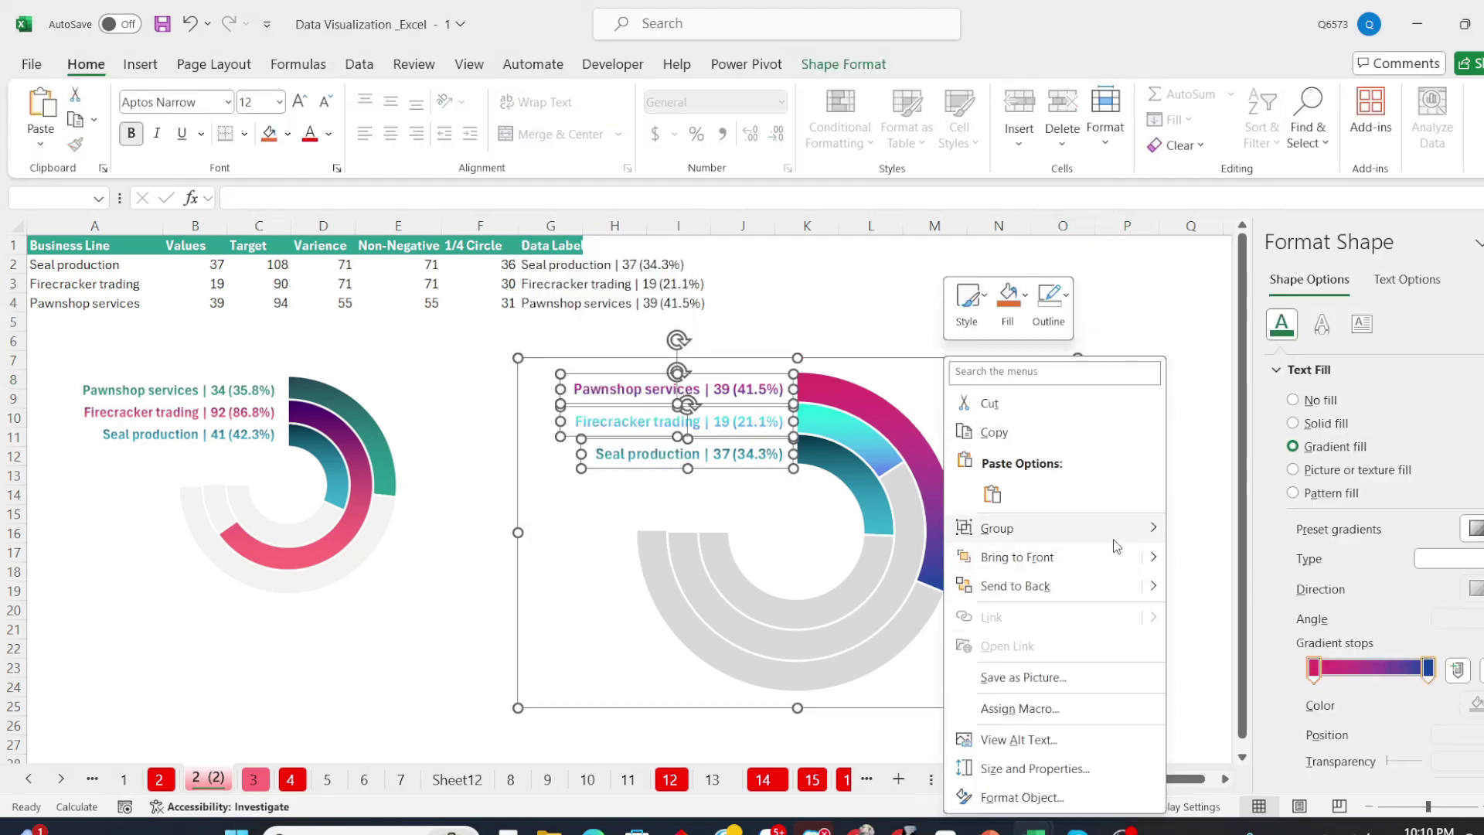
pyautogui.moveTo(1113, 524)
pyautogui.click(1200, 535)
pyautogui.click(1179, 495)
# Move the grouped chart and labels closer to the sample chart and deselect the group.
pyautogui.click(1084, 430)
pyautogui.moveTo(1084, 430); pyautogui.dragTo(1007, 440)
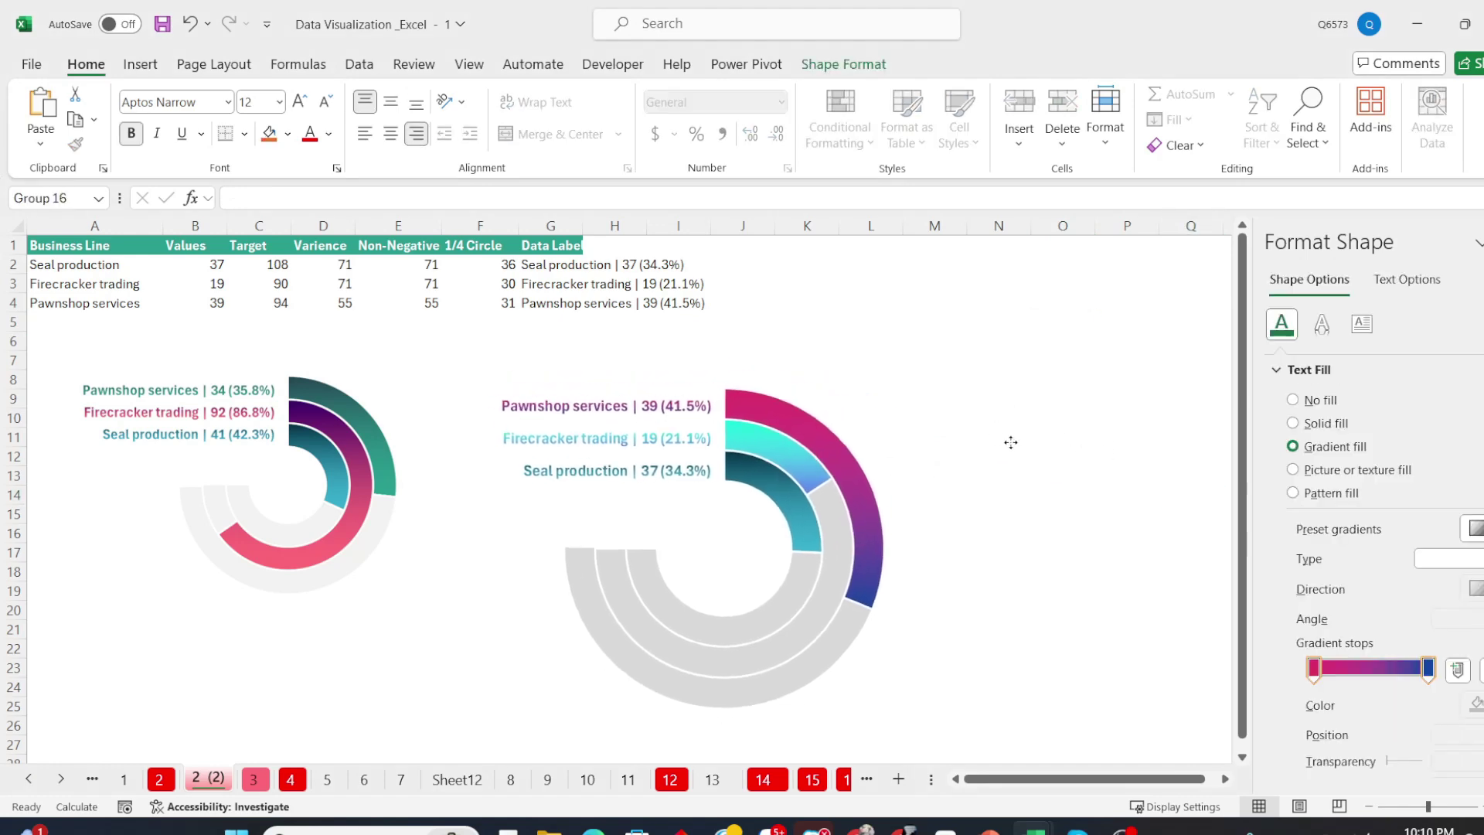
pyautogui.click(1081, 433)
pyautogui.click(1122, 832)
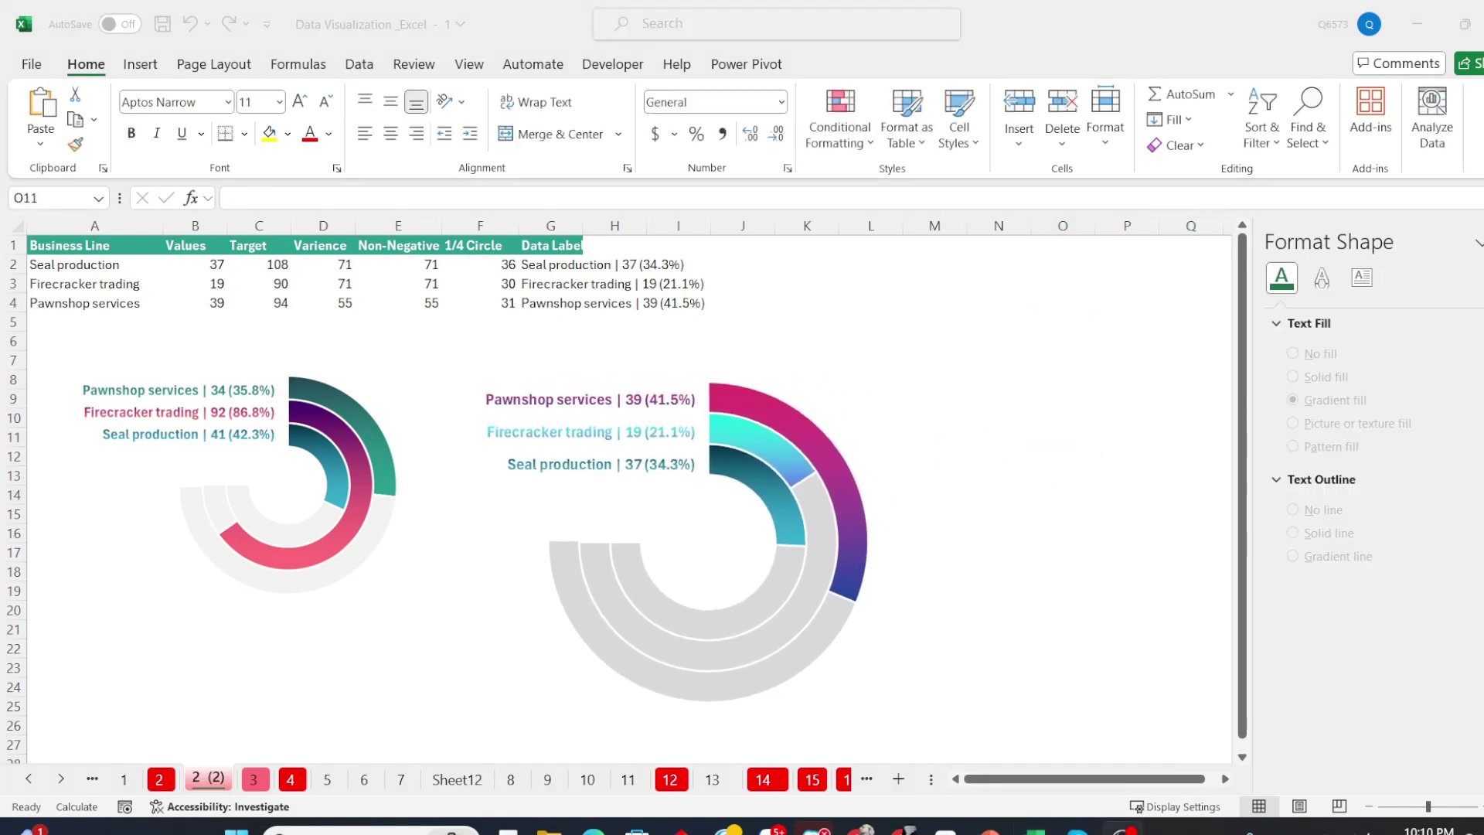